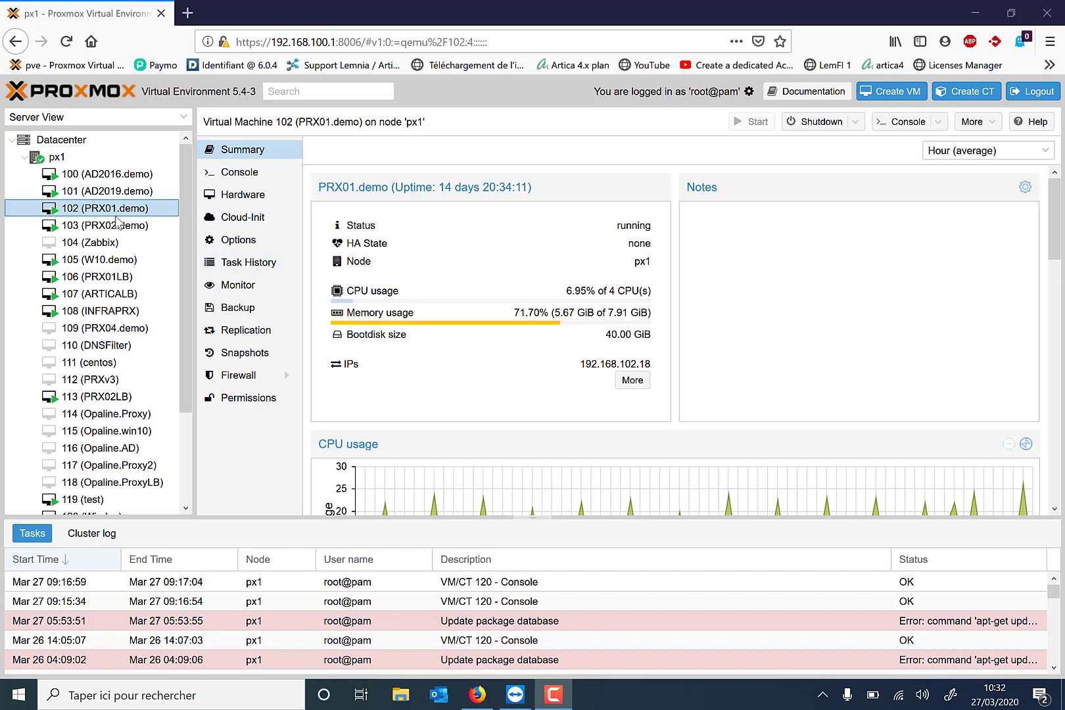
{"action": "left_click", "coordinate": [89, 261]}
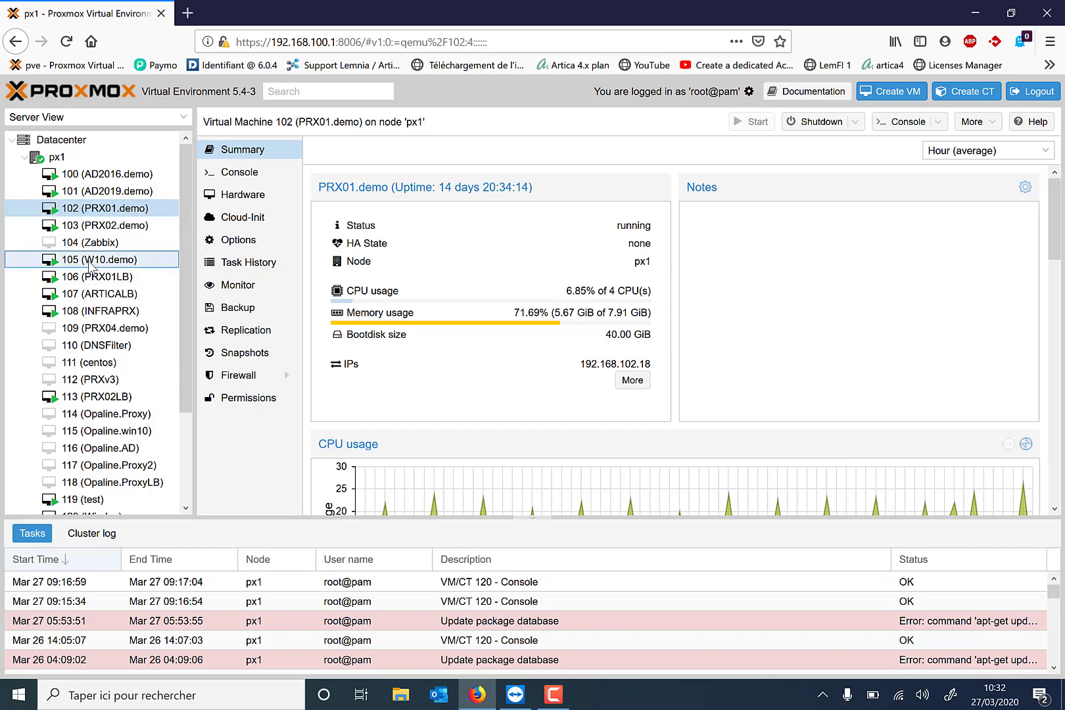
{"action": "left_click", "coordinate": [187, 13]}
{"action": "type", "text": "http"}
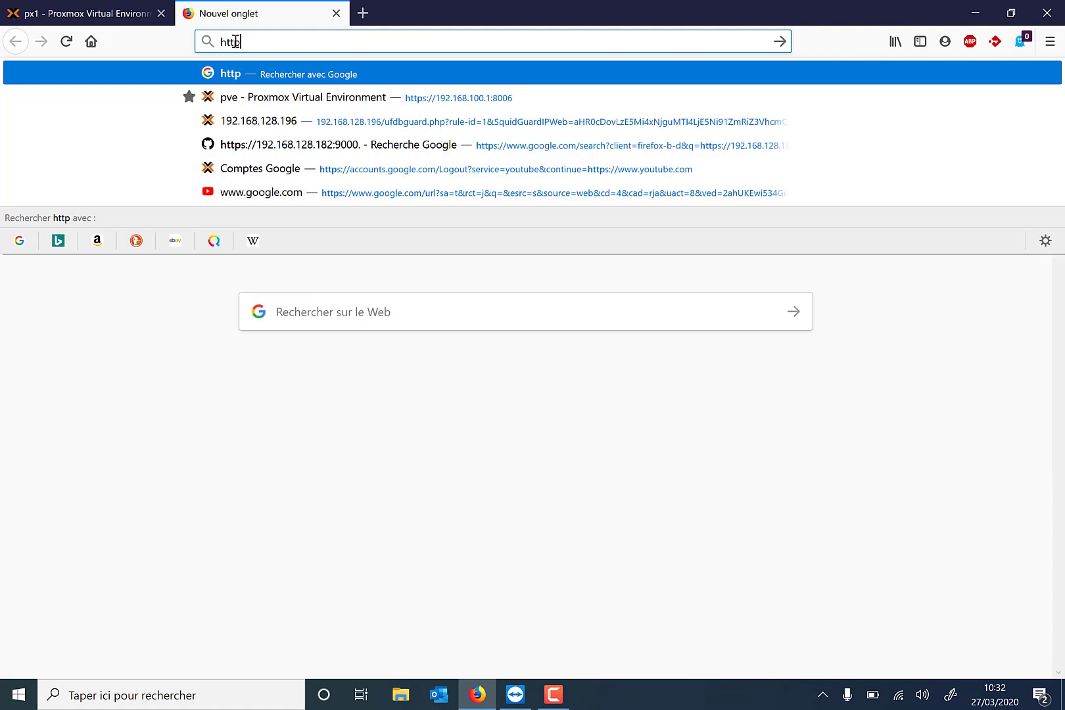
{"action": "type", "text": "s"}
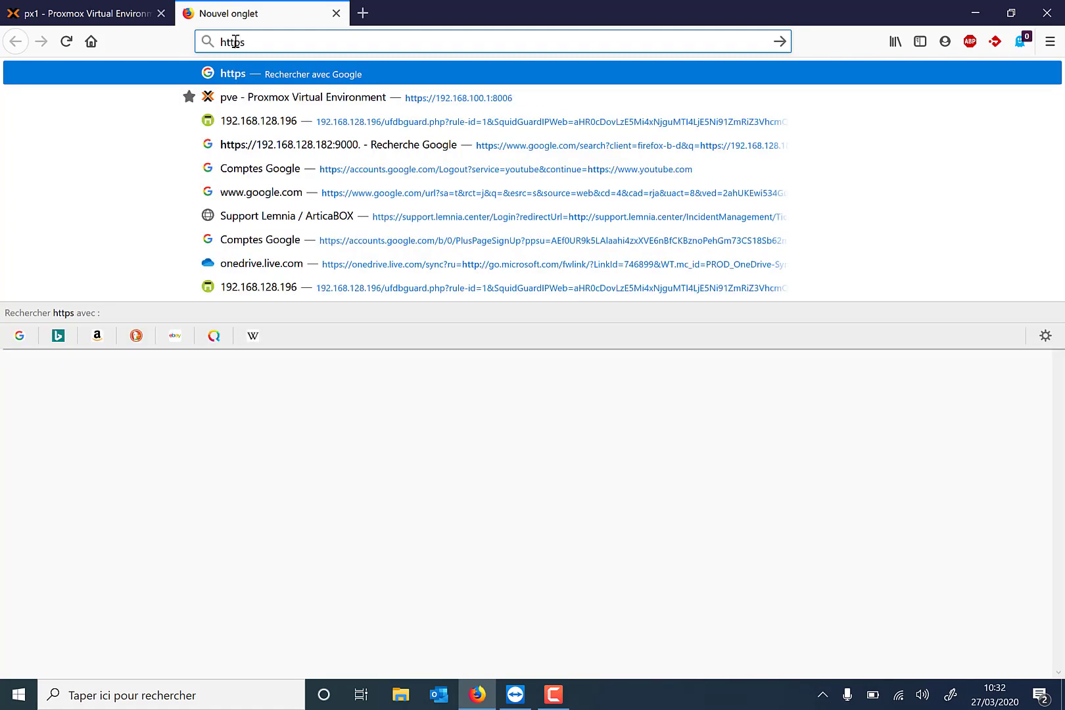
{"action": "type", "text": "://192.16"}
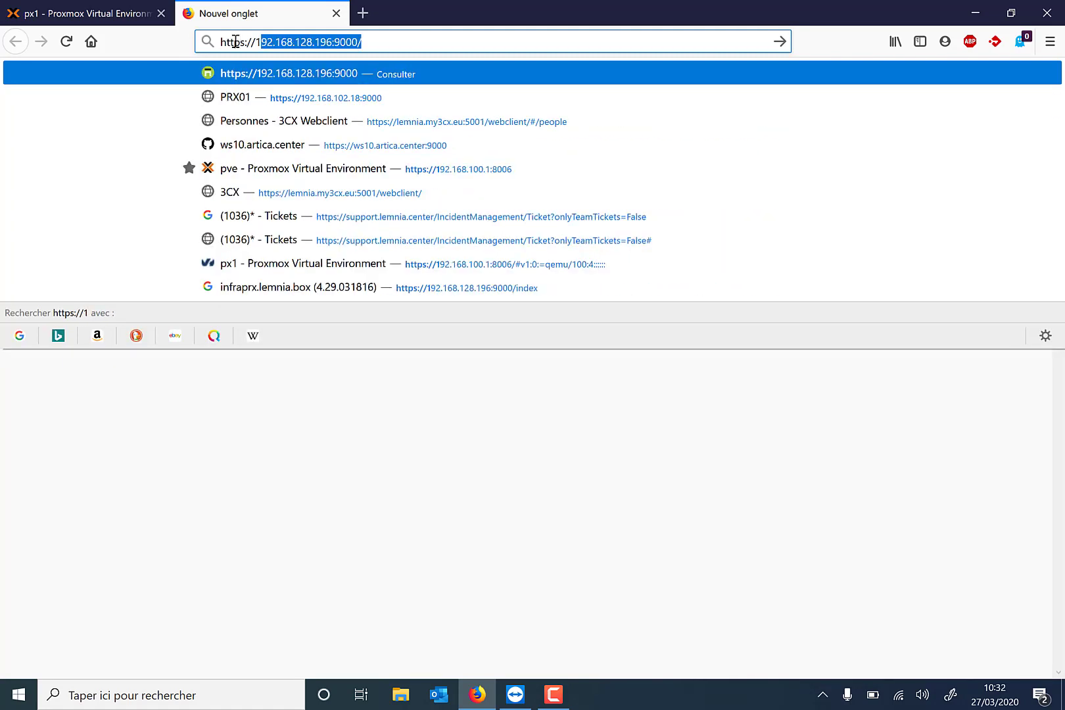
{"action": "type", "text": "8.102.18"}
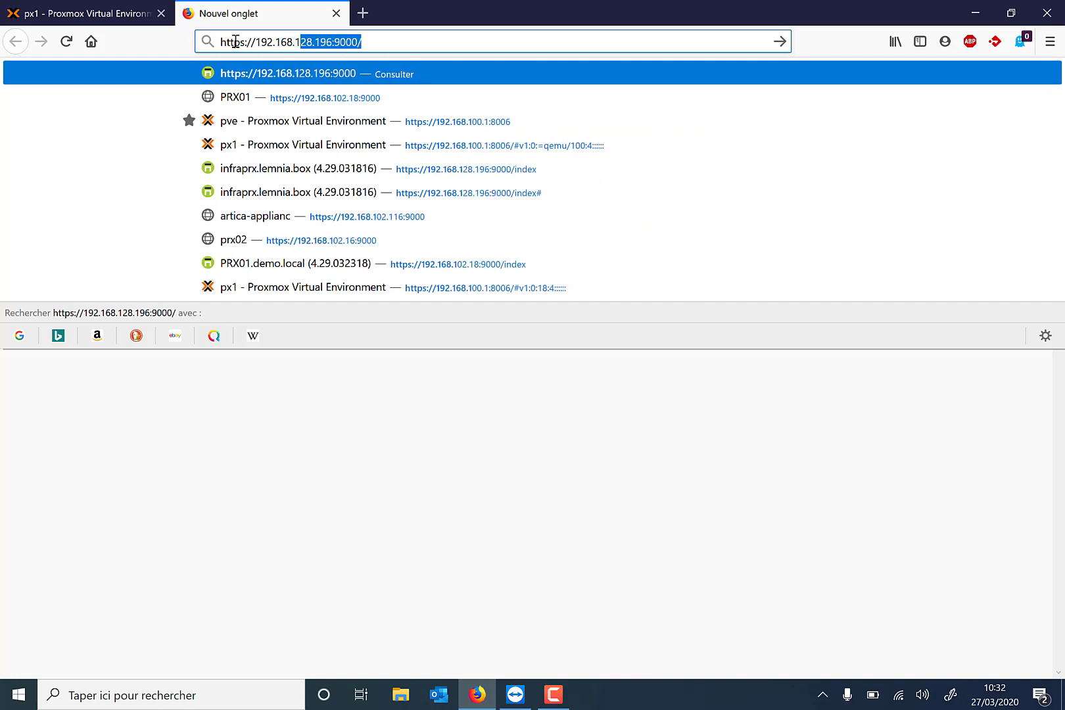
{"action": "key", "text": "Return"}
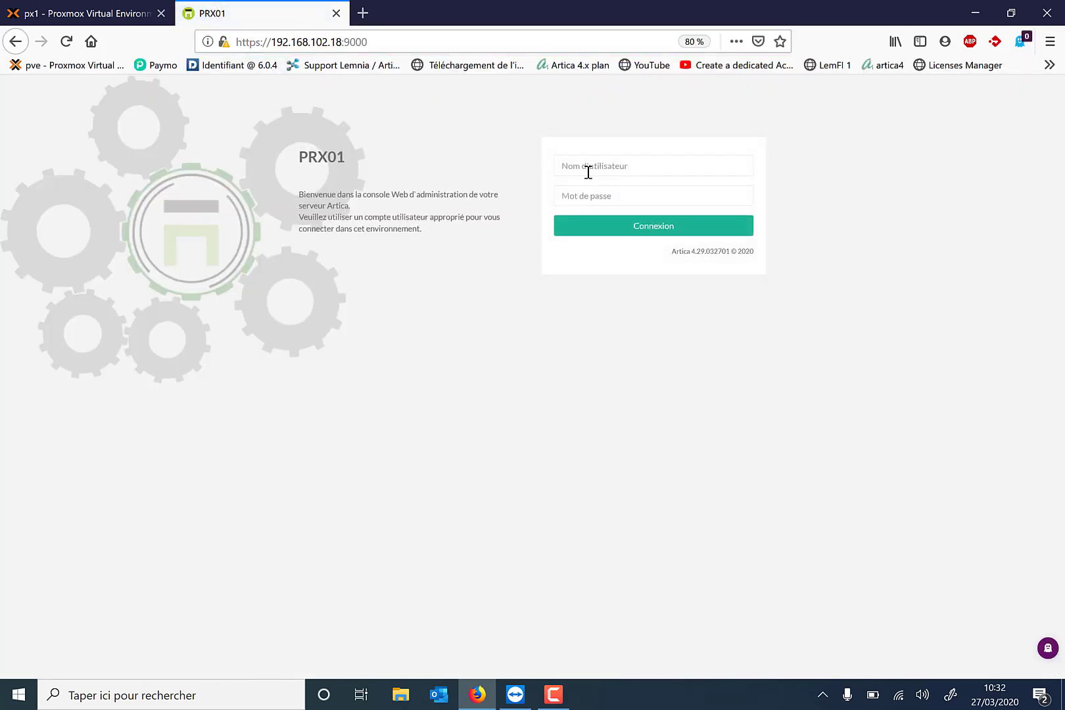
- Log in to the PRX01 administration console as Manager with the account password
{"action": "left_click", "coordinate": [588, 171]}
{"action": "type", "text": "Manager"}
{"action": "key", "text": "Tab"}
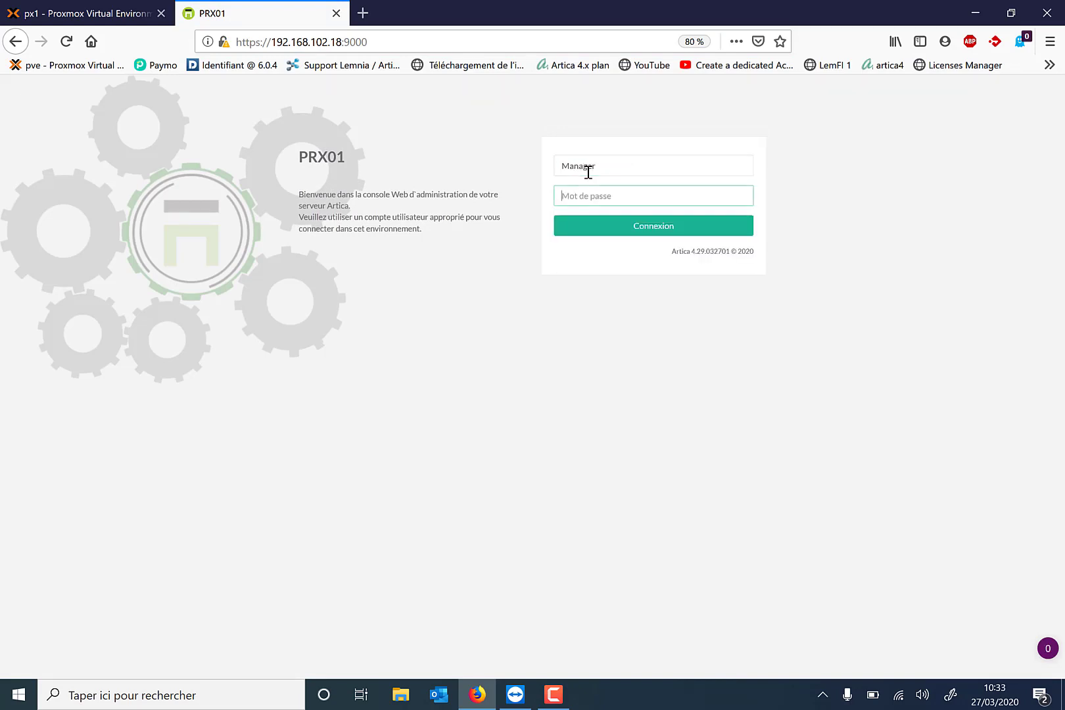
{"action": "type", "text": "••••••"}
{"action": "key", "text": "Return"}
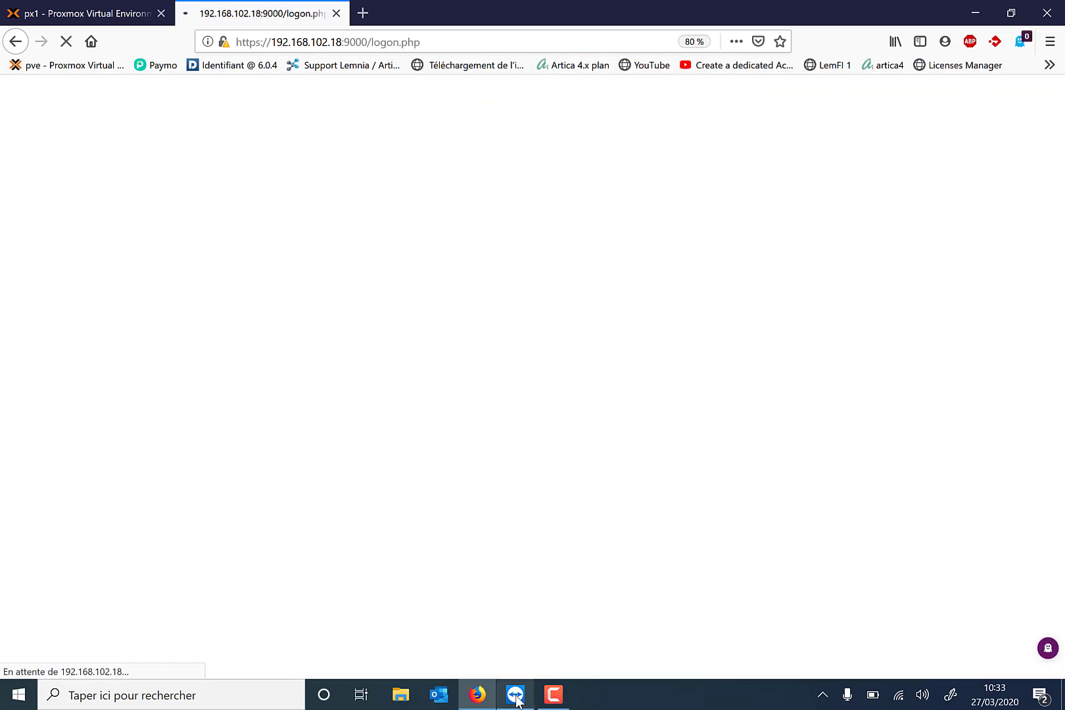
- Switch to the W10DEMO remote session in TeamViewer and sign in to Windows with the account password
{"action": "left_click", "coordinate": [516, 694]}
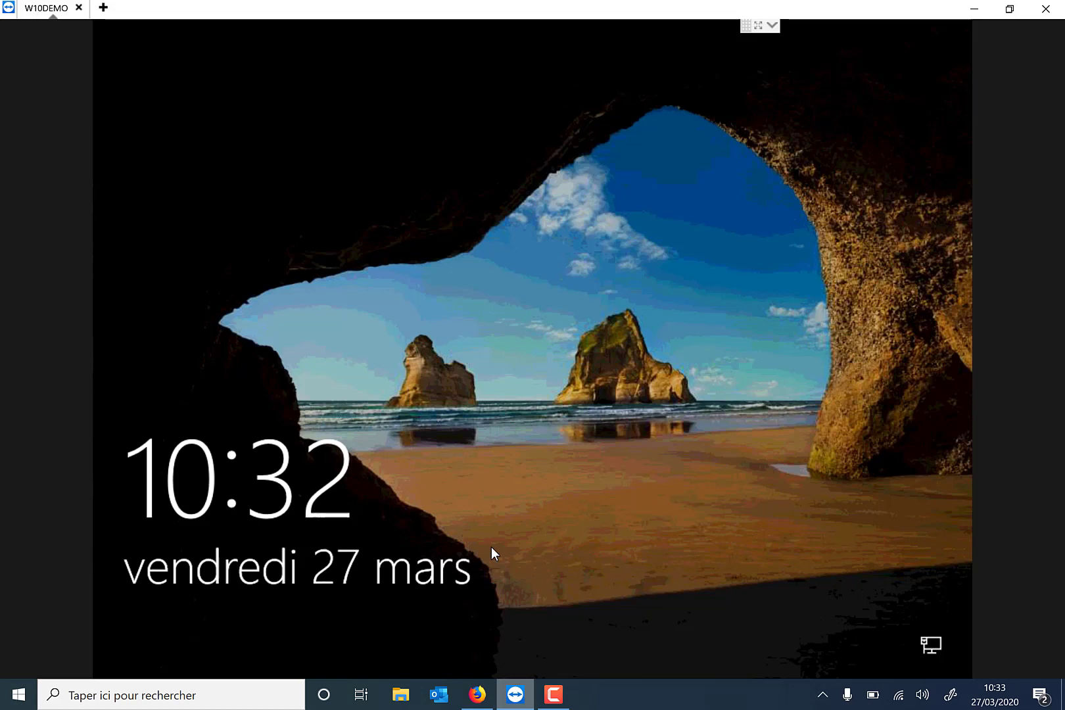
{"action": "left_click", "coordinate": [517, 494]}
{"action": "type", "text": "•"}
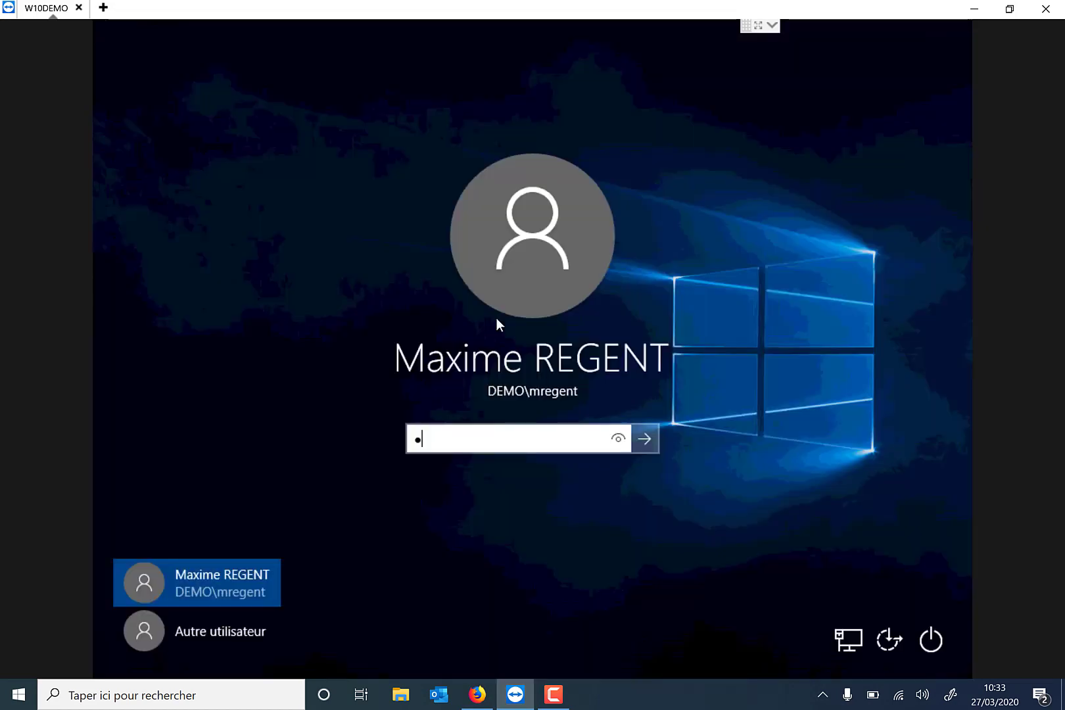
{"action": "type", "text": "•••••••"}
{"action": "key", "text": "Return"}
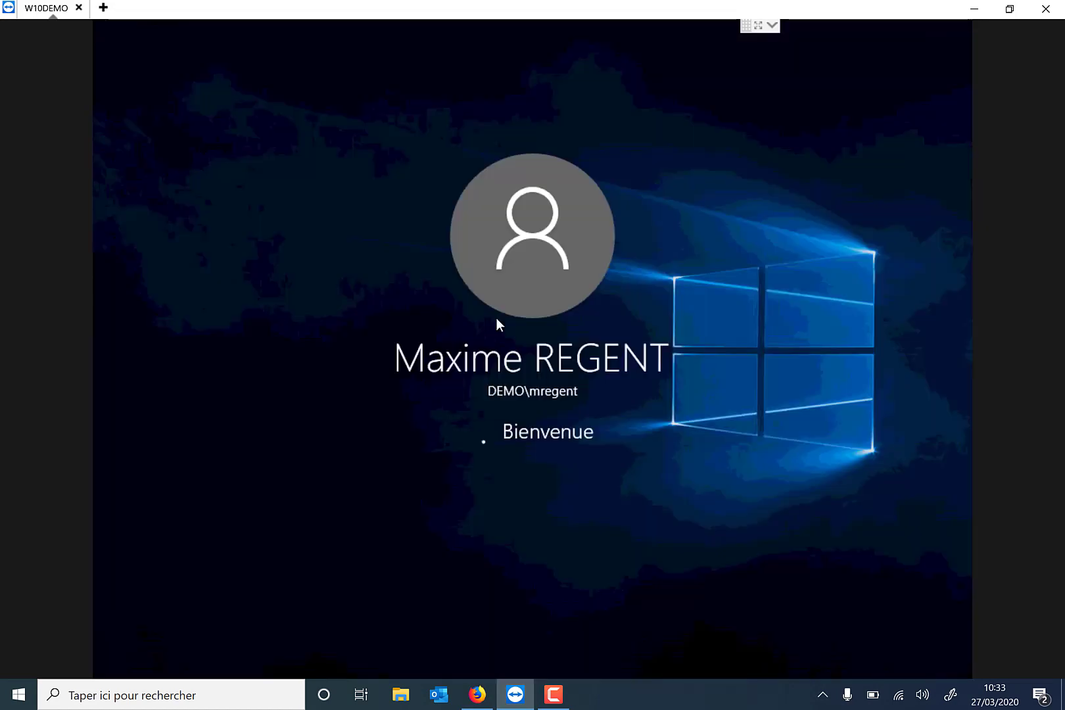
{"action": "left_click", "coordinate": [524, 464]}
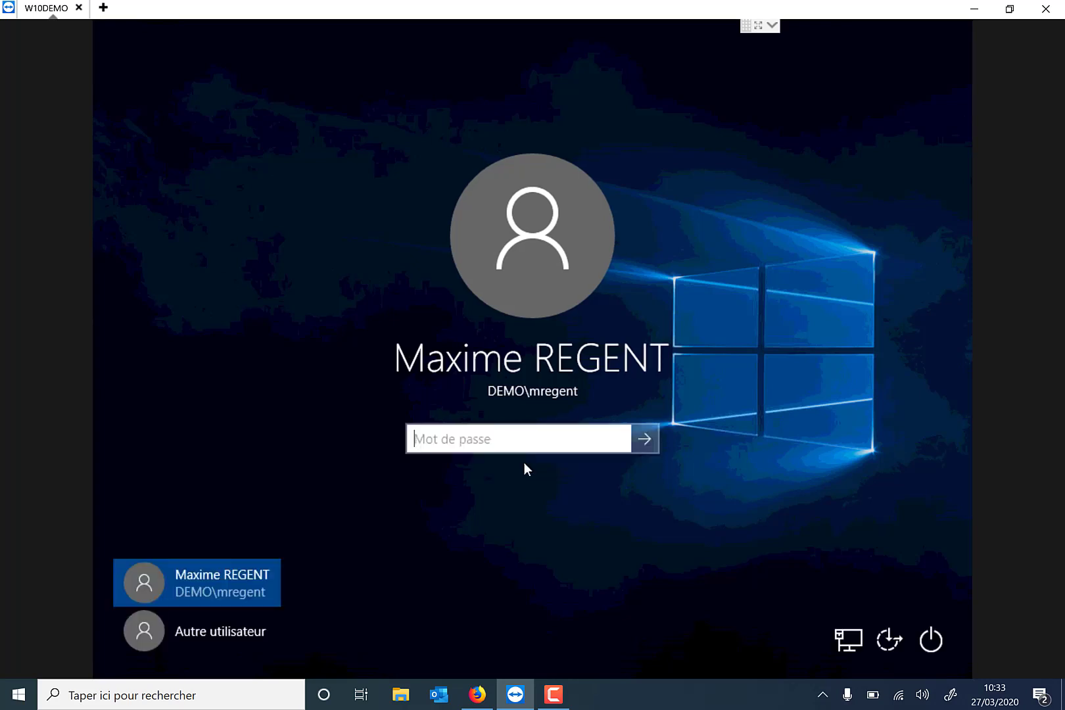
{"action": "type", "text": "•••••••••"}
{"action": "key", "text": "Return"}
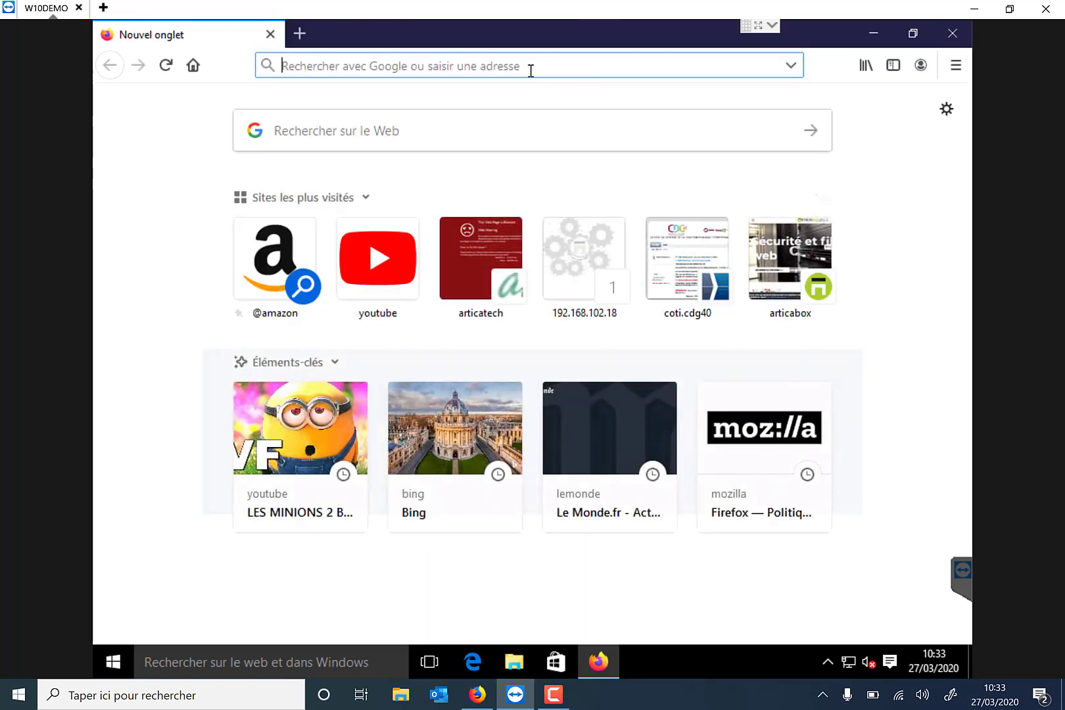
- Load foutlamoila.com in the remote browser, highlight the domain in the block page's address, and leave the remote session
{"action": "type", "text": "foutlamoila.com/"}
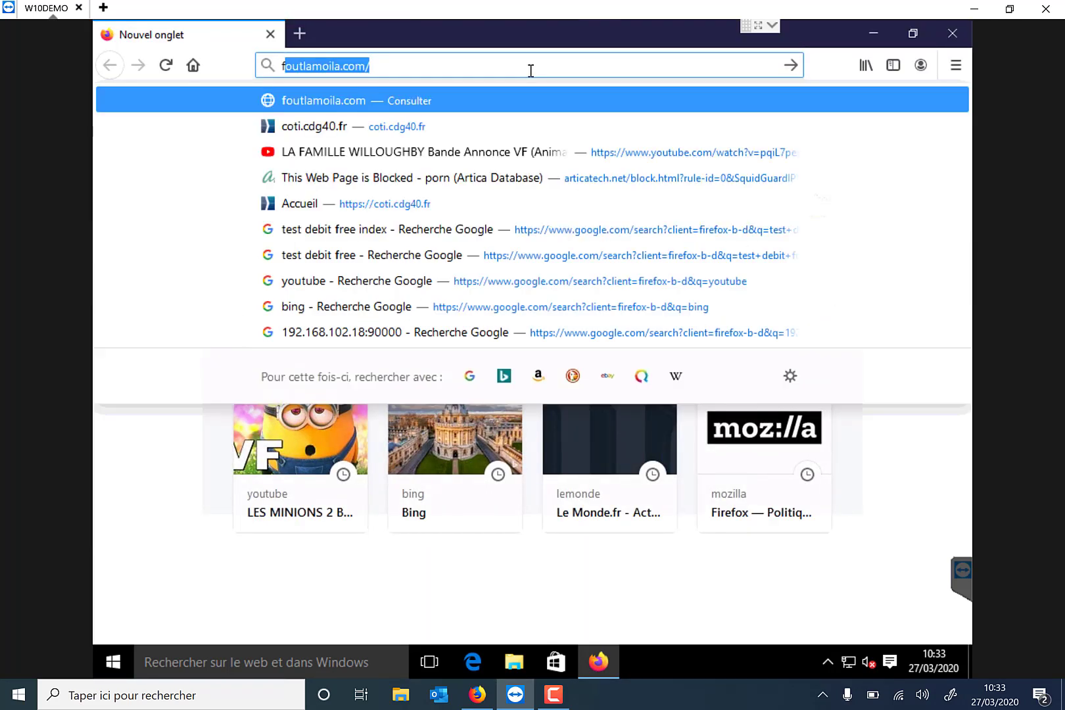
{"action": "key", "text": "Return"}
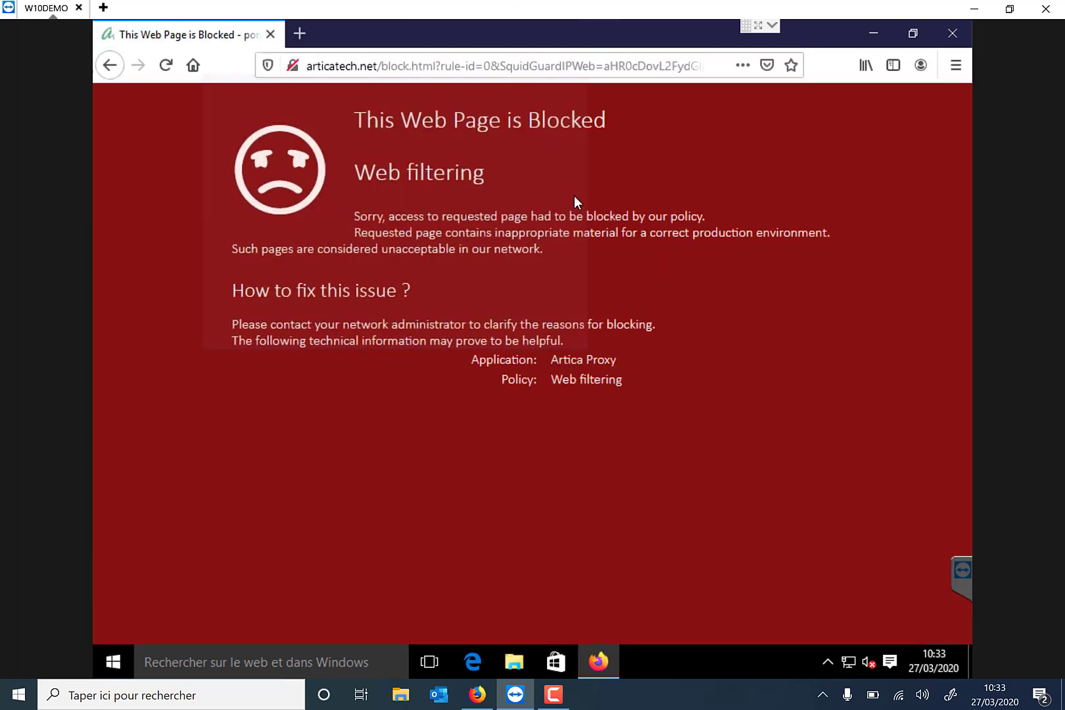
{"action": "left_click", "coordinate": [306, 66]}
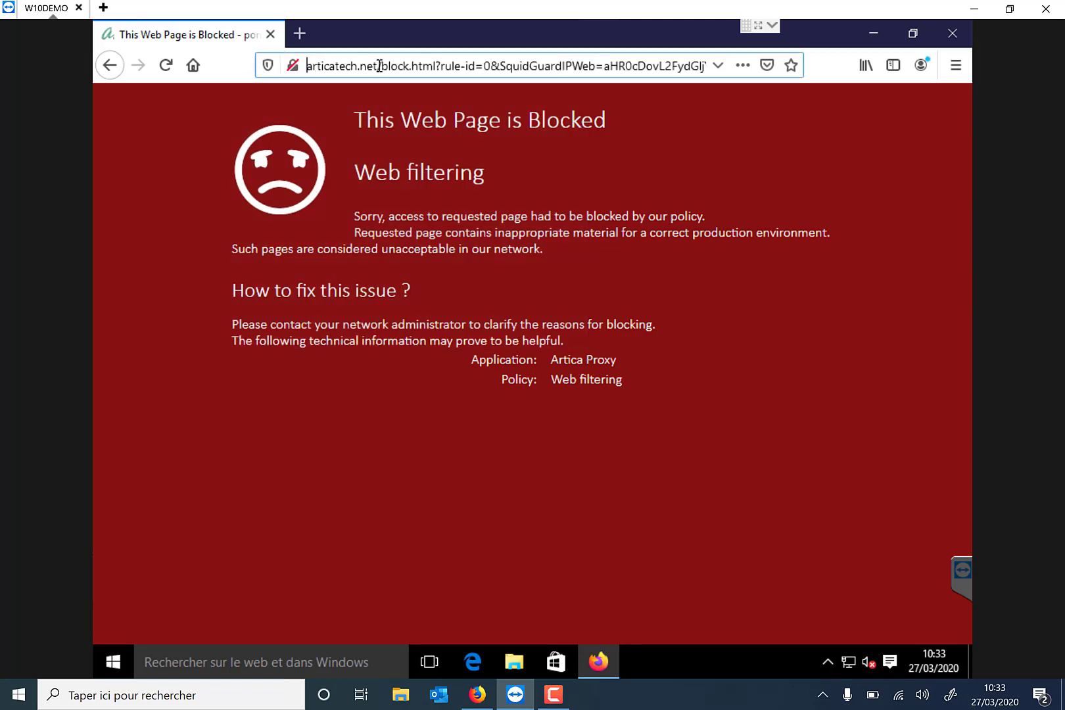
{"action": "left_click_drag", "start_coordinate": [379, 66], "coordinate": [306, 66]}
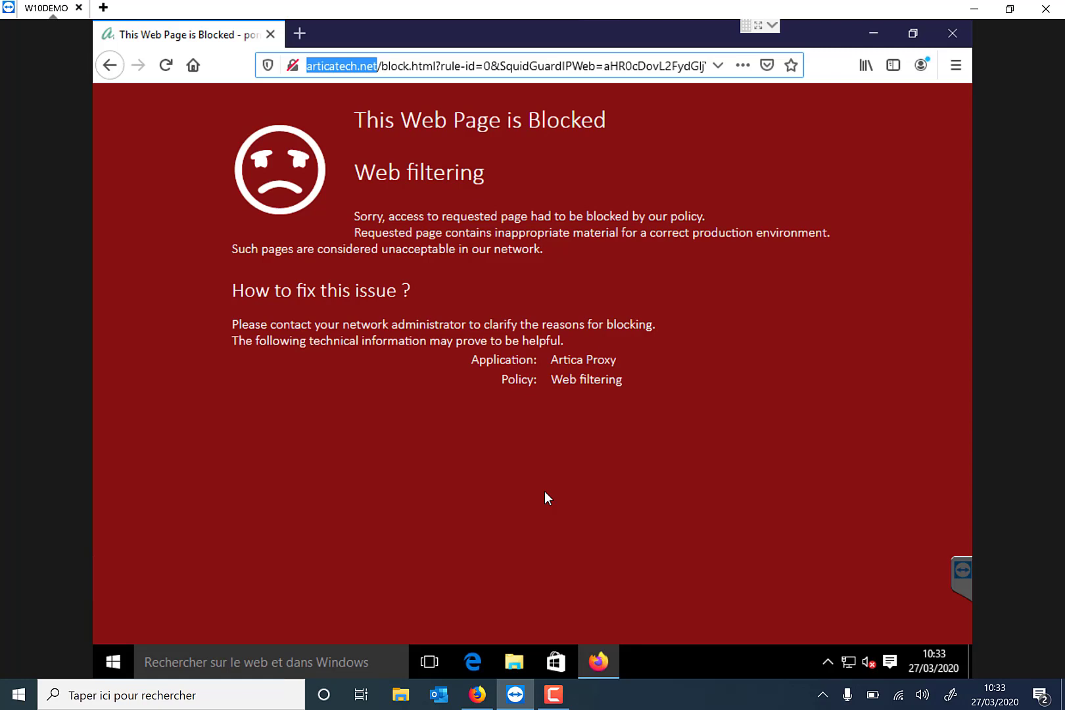
{"action": "left_click", "coordinate": [949, 40]}
{"action": "left_click", "coordinate": [973, 12]}
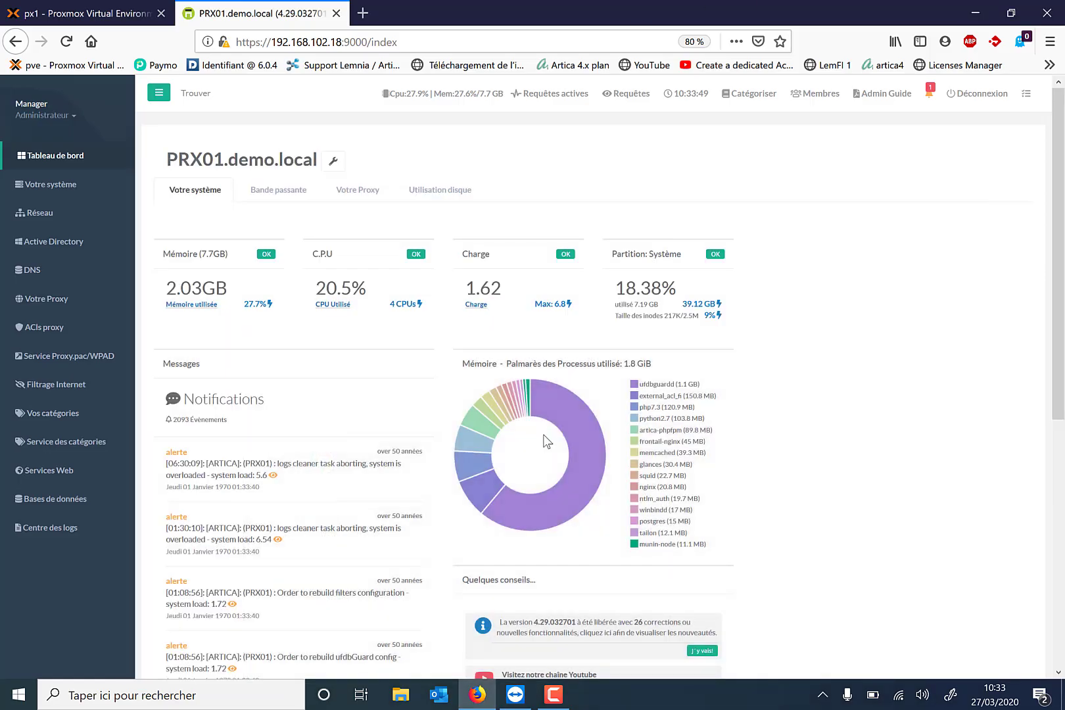
- Search the Artica system's installable features for "nginx"
{"action": "left_click", "coordinate": [31, 184]}
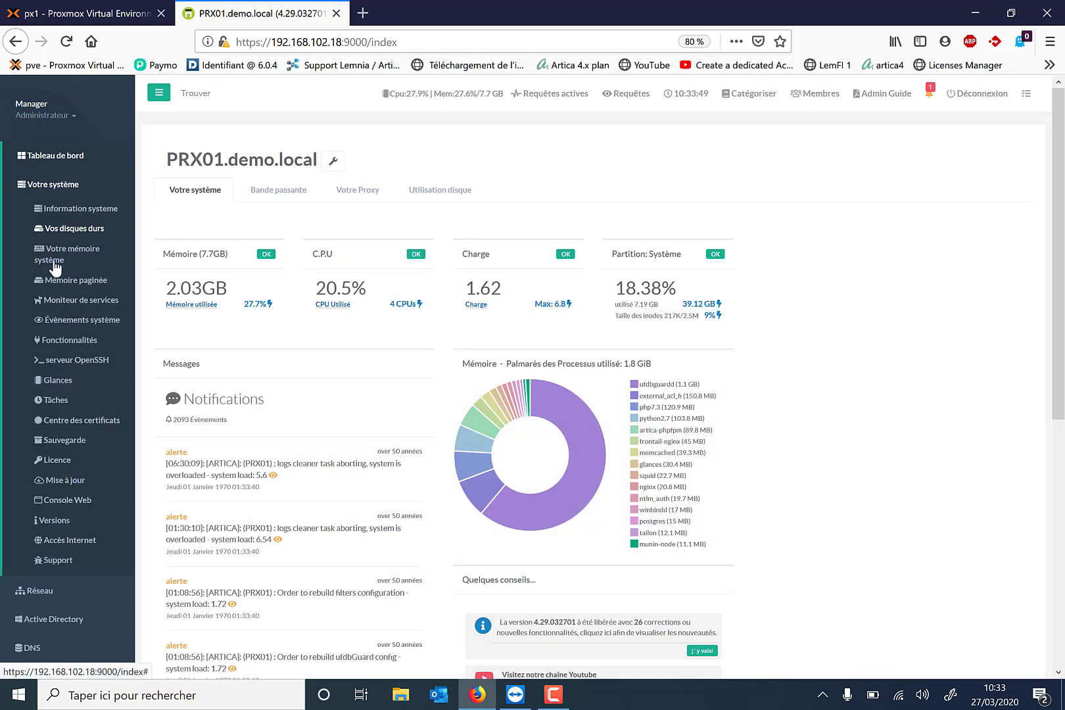
{"action": "left_click", "coordinate": [59, 343]}
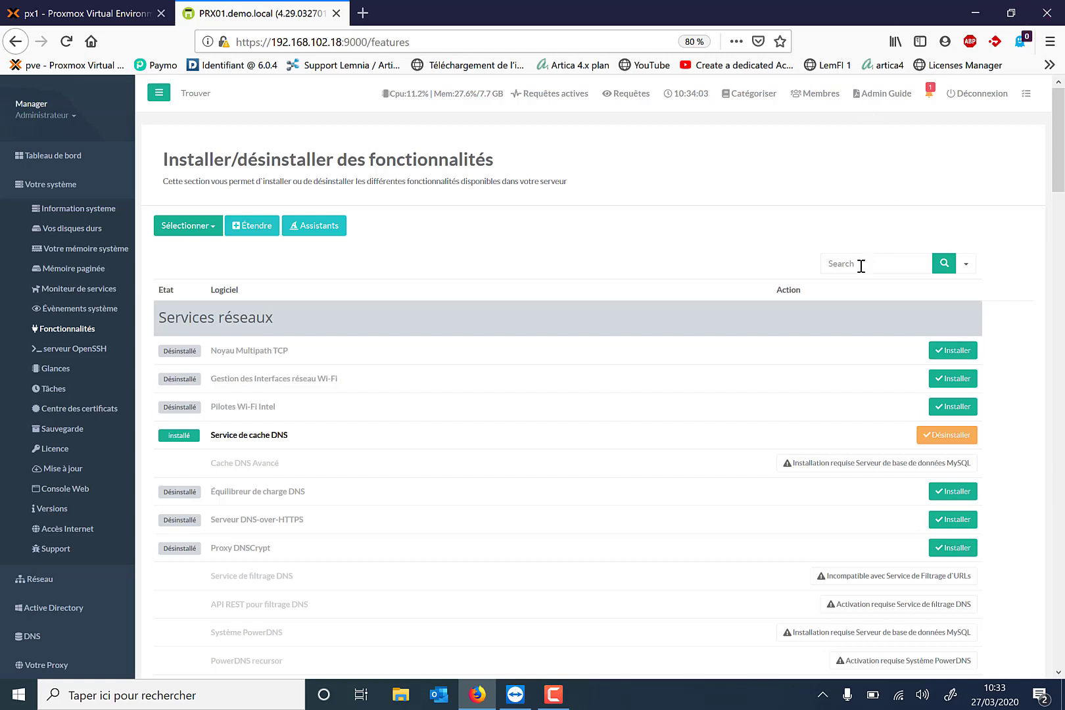
{"action": "left_click", "coordinate": [861, 267]}
{"action": "type", "text": "nginx"}
{"action": "key", "text": "Return"}
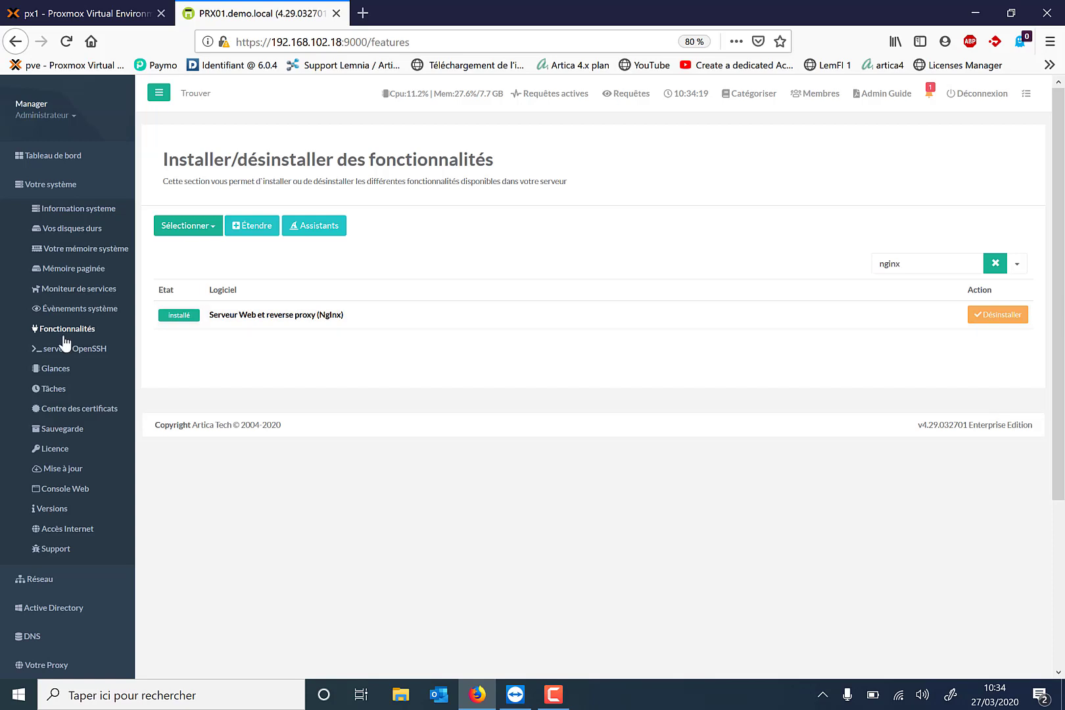
- Add a web service named "page filtrage lemnia" as a web filtering error service
{"action": "scroll", "coordinate": [71, 359], "scroll_direction": "down", "scroll_amount": 5}
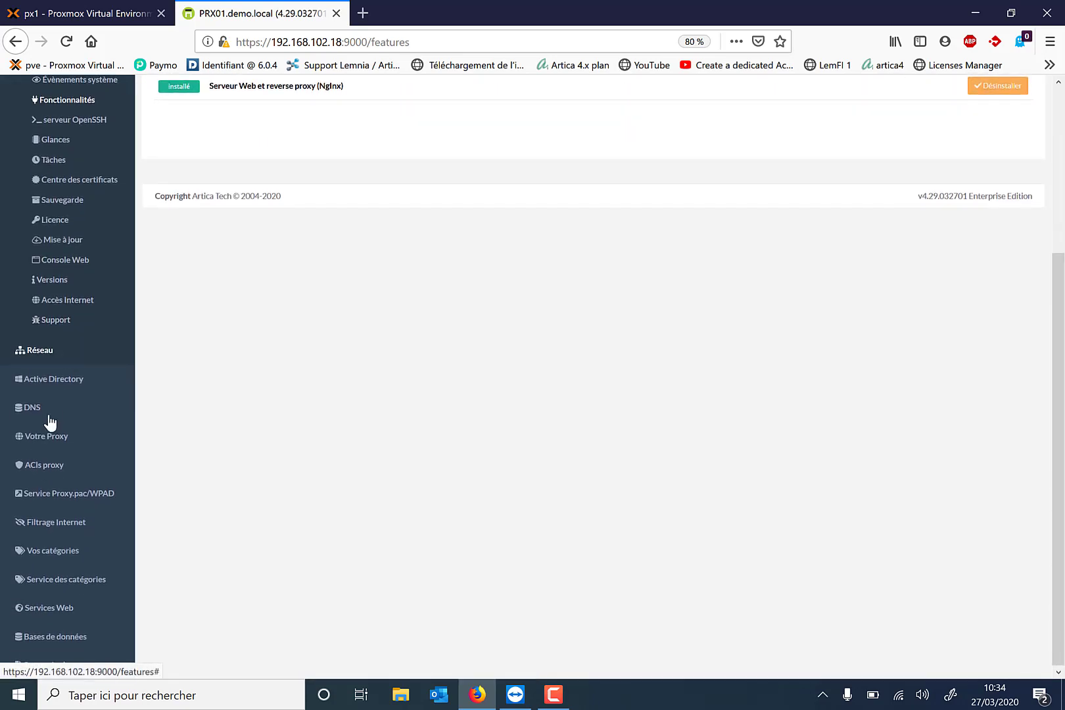
{"action": "left_click", "coordinate": [53, 609]}
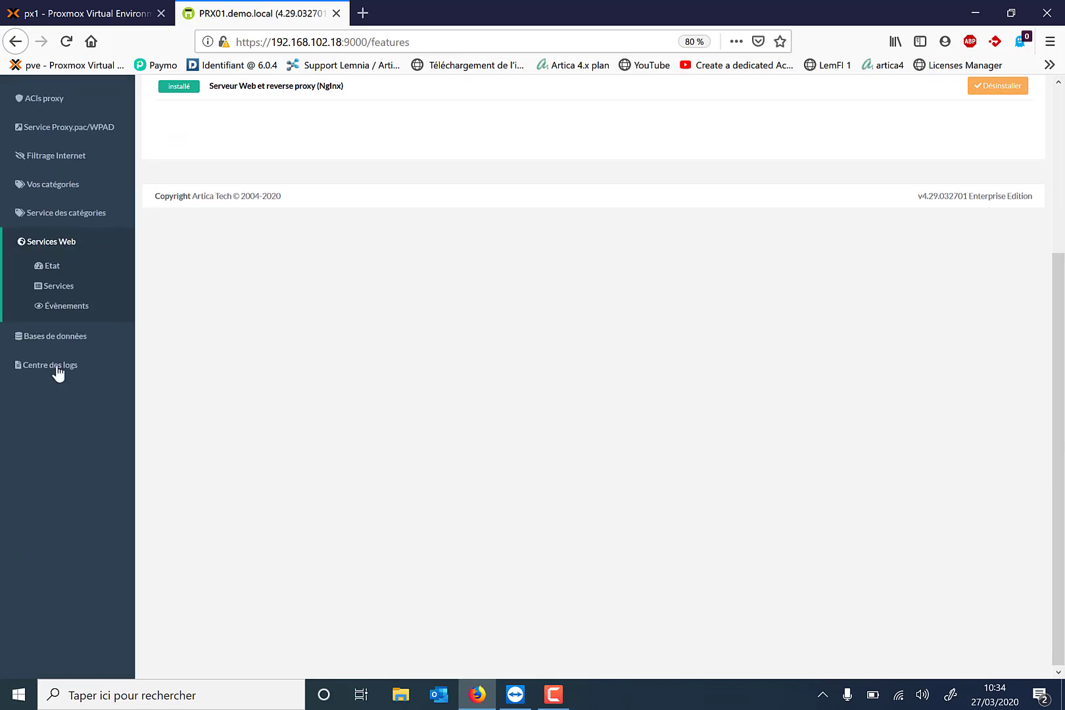
{"action": "left_click", "coordinate": [55, 297]}
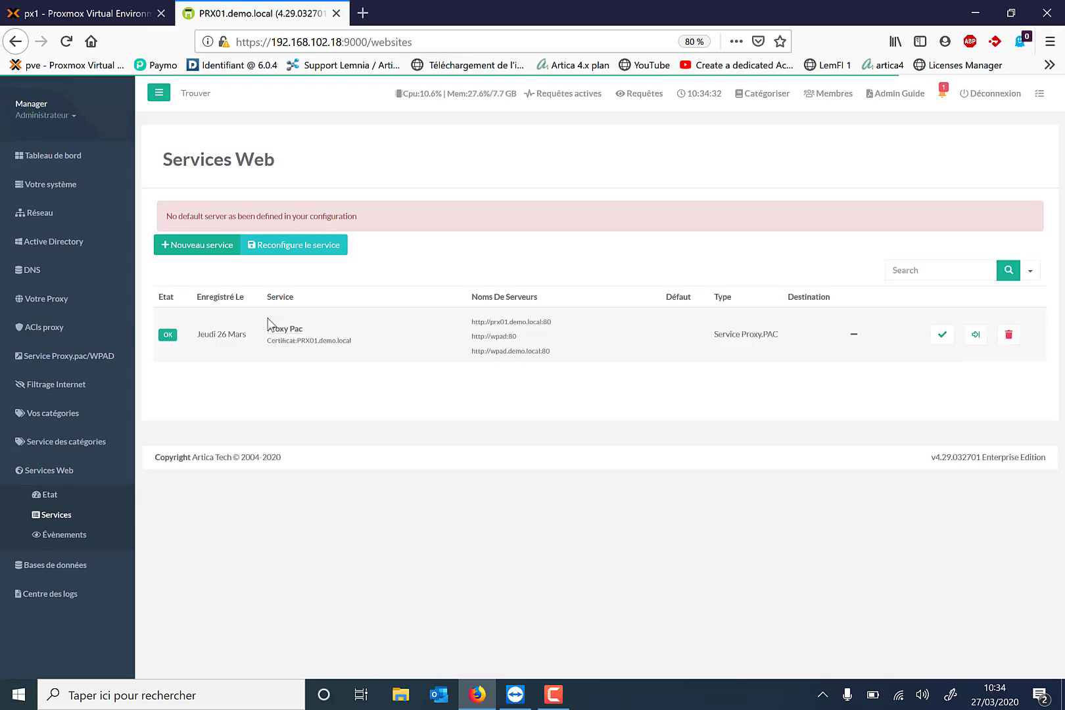
{"action": "left_click", "coordinate": [198, 259]}
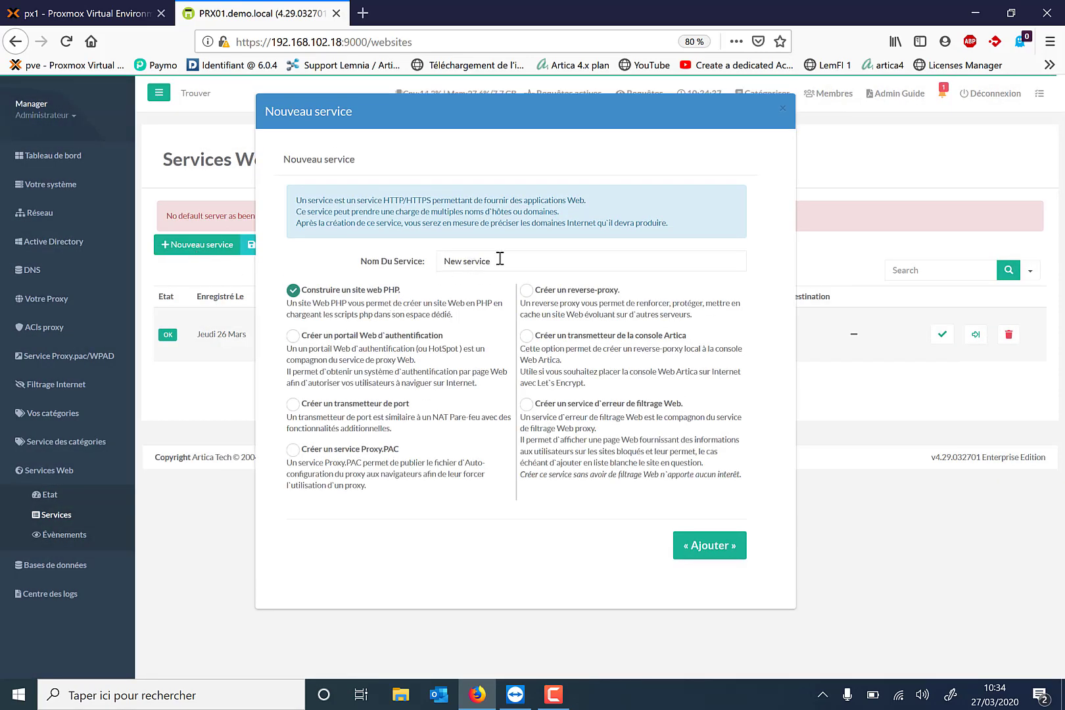
{"action": "left_click_drag", "start_coordinate": [487, 261], "coordinate": [391, 270]}
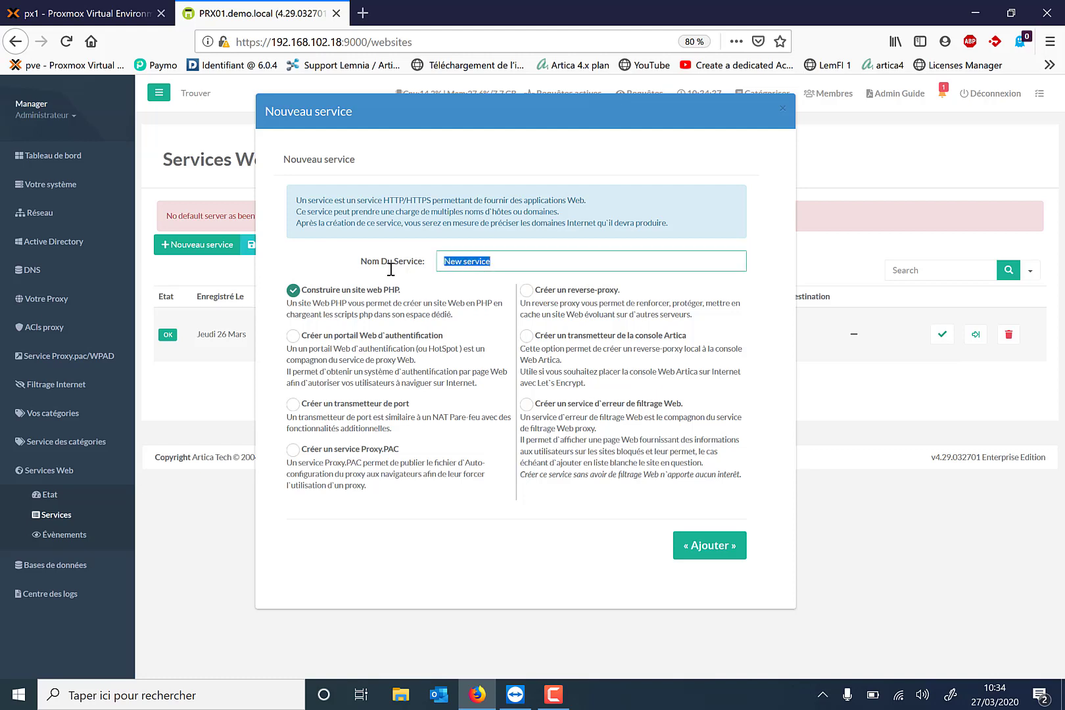
{"action": "type", "text": "page filtrage lemnia"}
{"action": "left_click", "coordinate": [527, 404]}
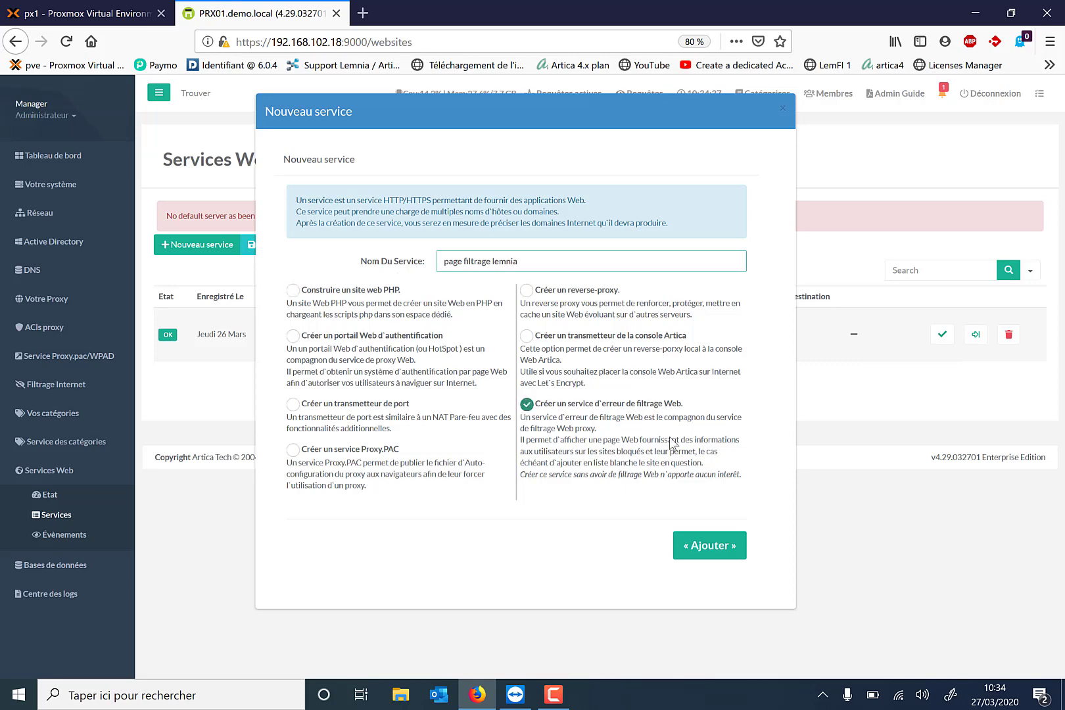
{"action": "left_click", "coordinate": [709, 561]}
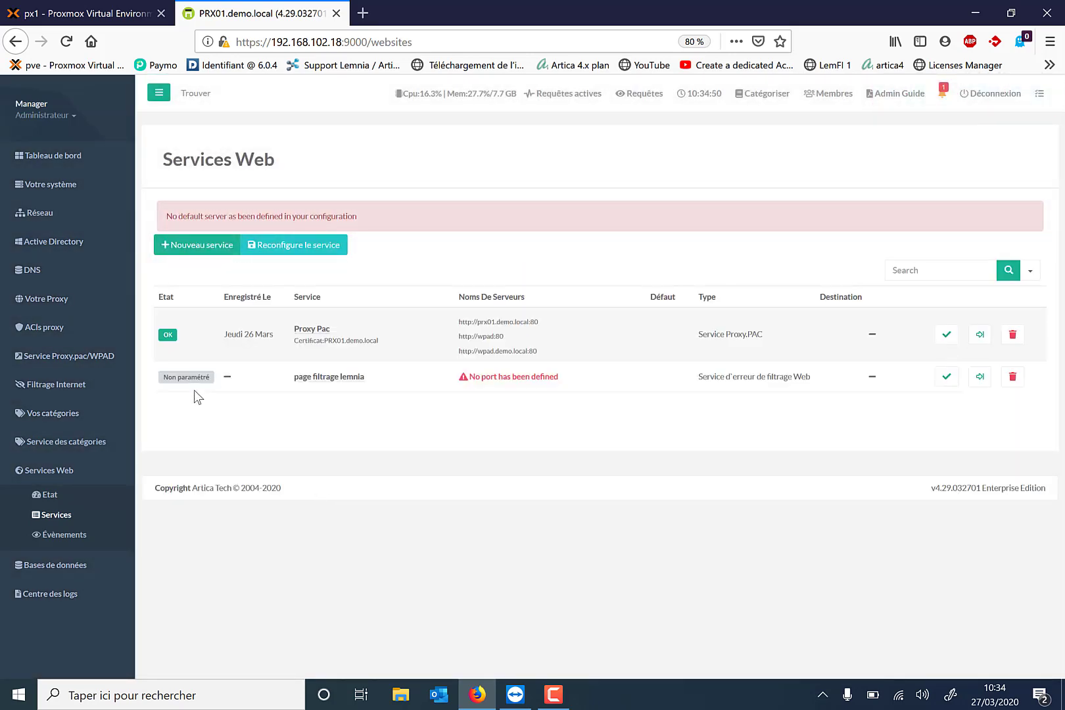
- Assign the PRX01.demo.local certificate to the page filtrage lemnia service and apply the settings
{"action": "left_click", "coordinate": [329, 377]}
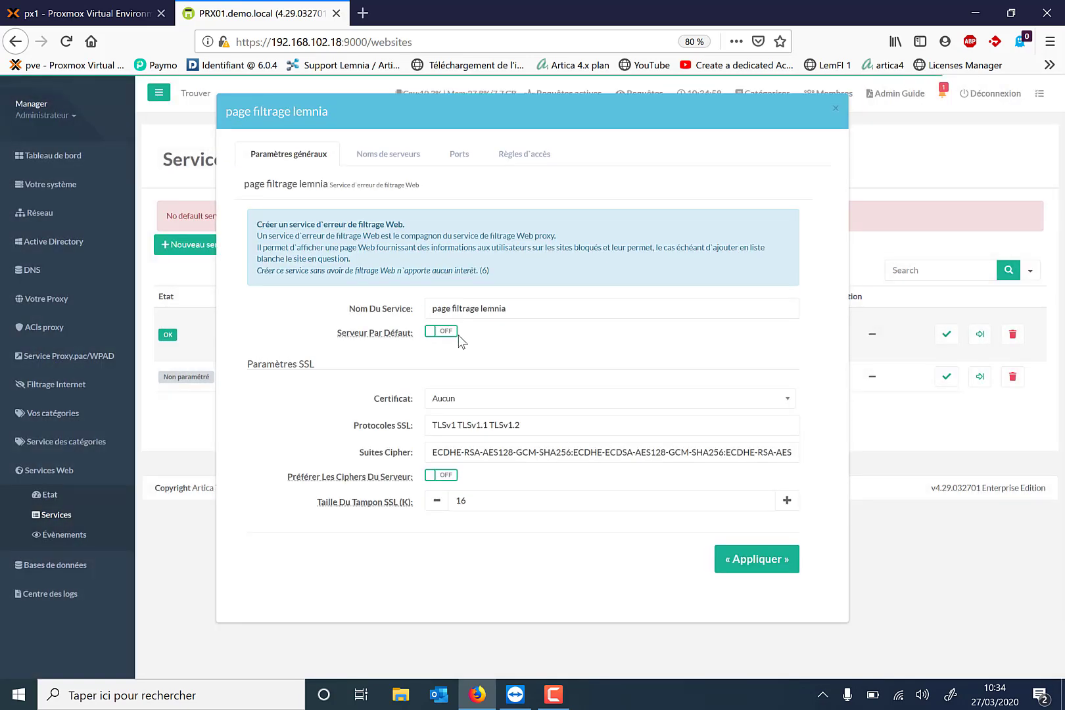
{"action": "left_click", "coordinate": [461, 399]}
{"action": "left_click", "coordinate": [460, 458]}
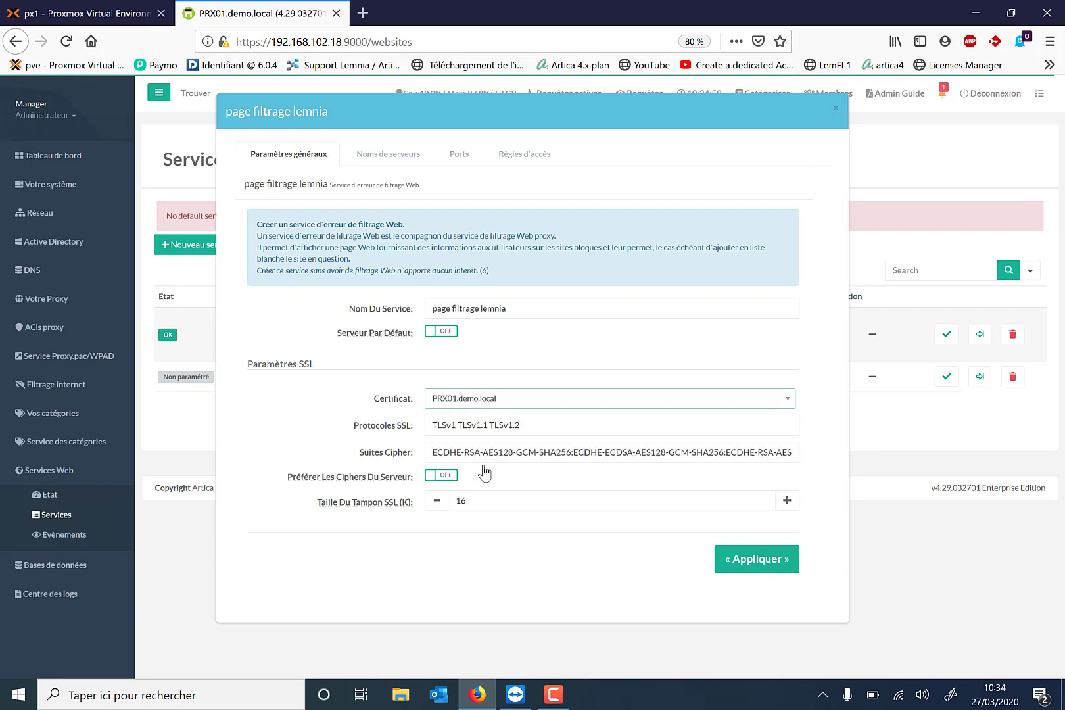
{"action": "left_click", "coordinate": [726, 560]}
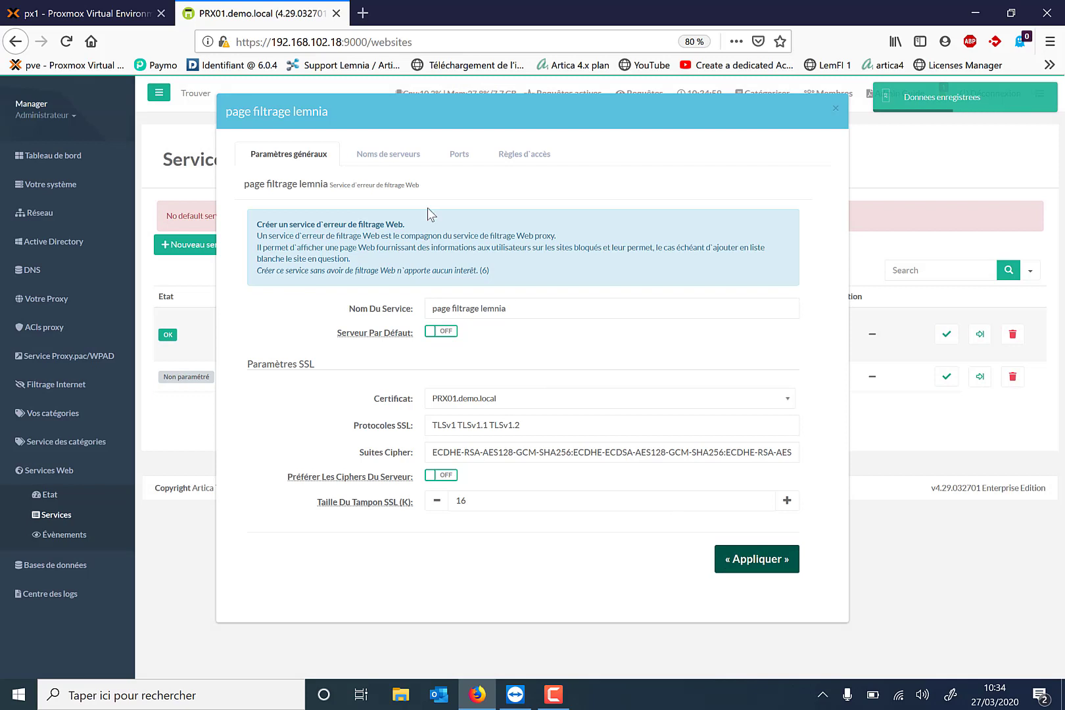
{"action": "left_click", "coordinate": [388, 156]}
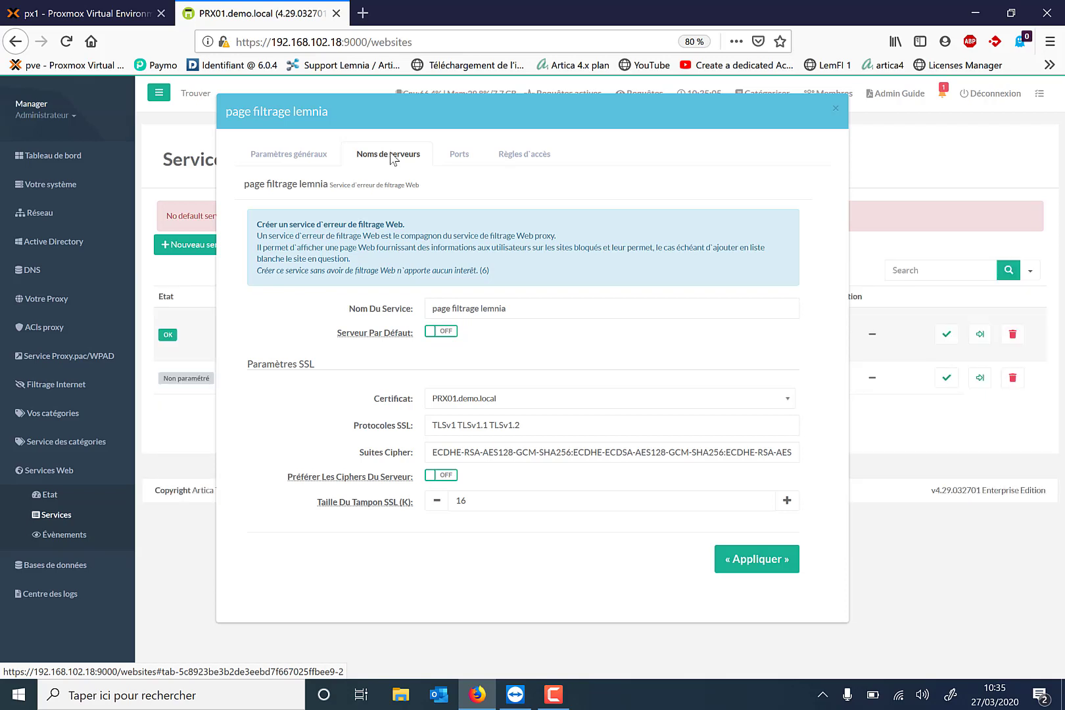
{"action": "left_click", "coordinate": [296, 160]}
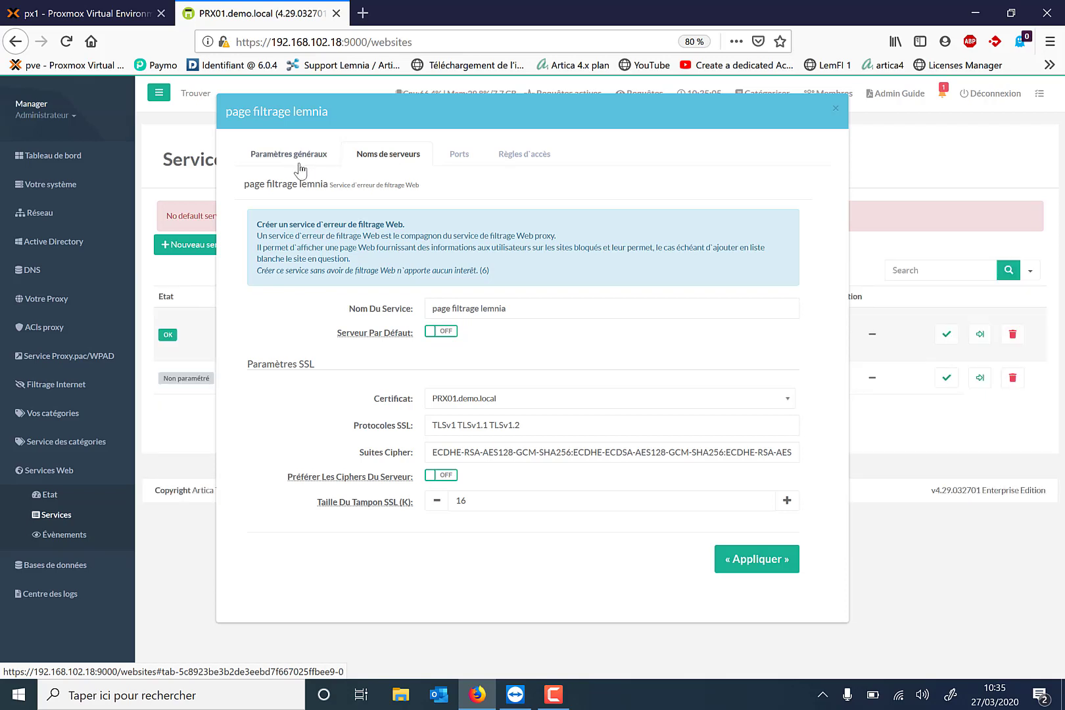
{"action": "left_click", "coordinate": [377, 163]}
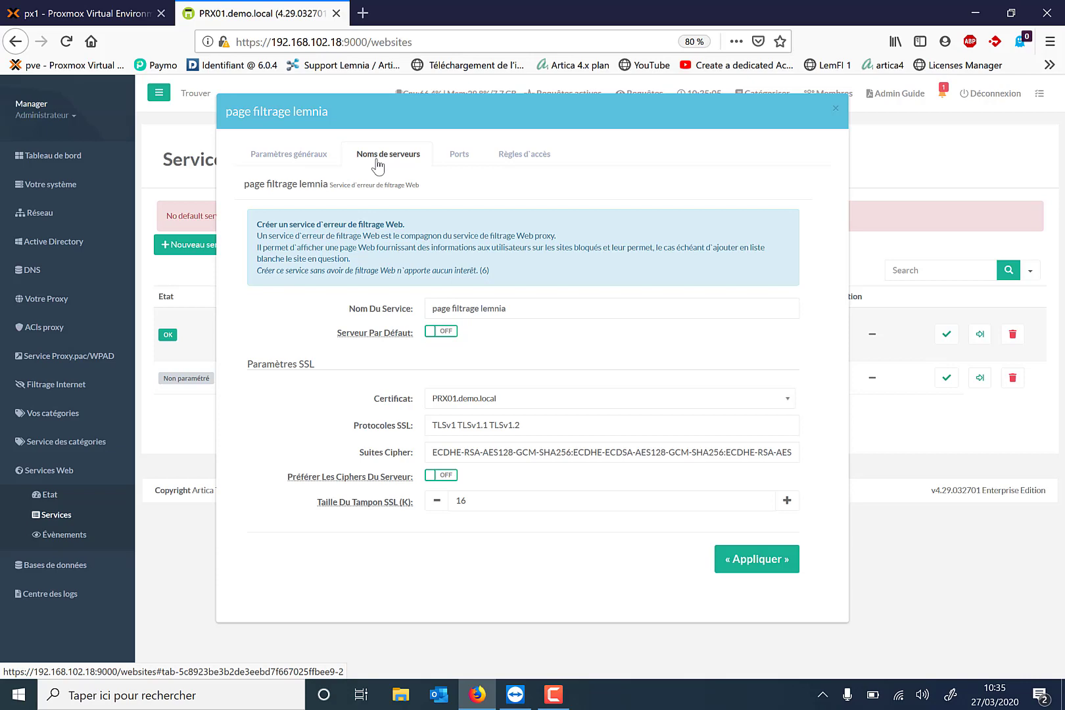
{"action": "left_click", "coordinate": [456, 157]}
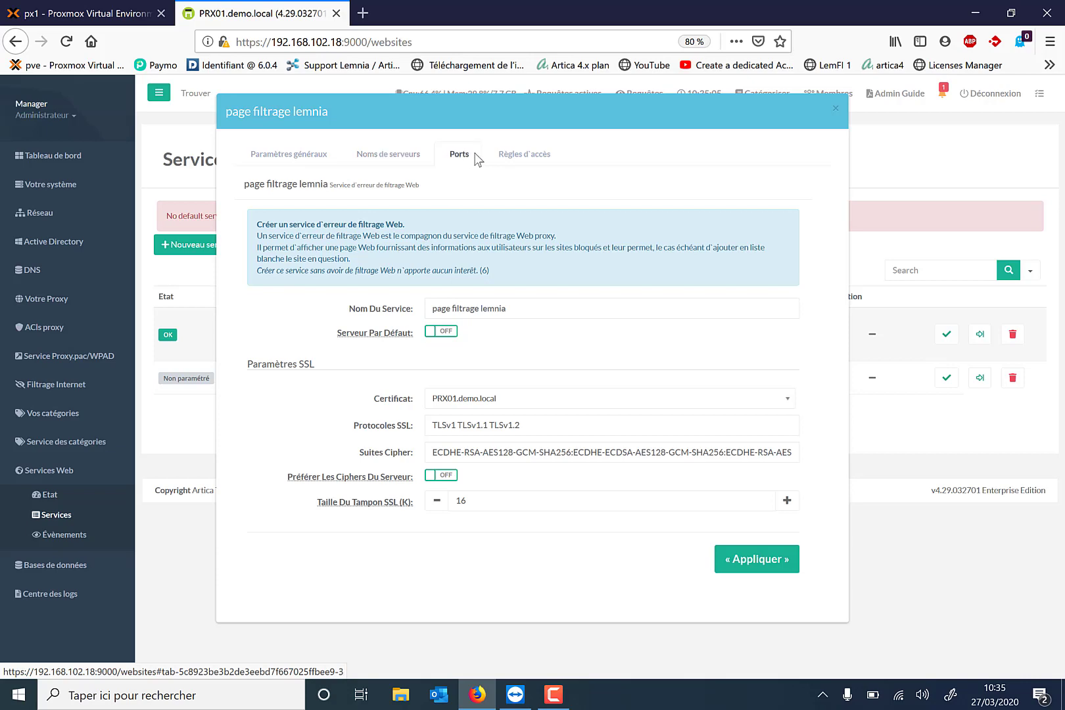
{"action": "left_click", "coordinate": [835, 110]}
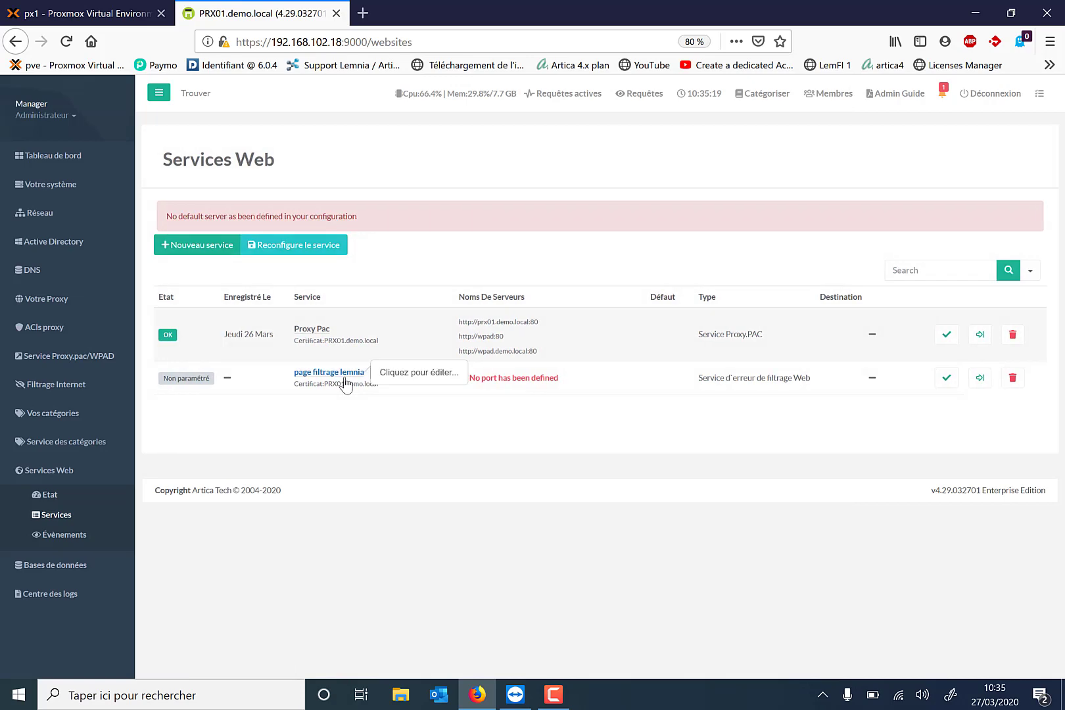
- Set prx01.demo.local as the server name of the page filtrage lemnia service and apply it
{"action": "left_click", "coordinate": [343, 373]}
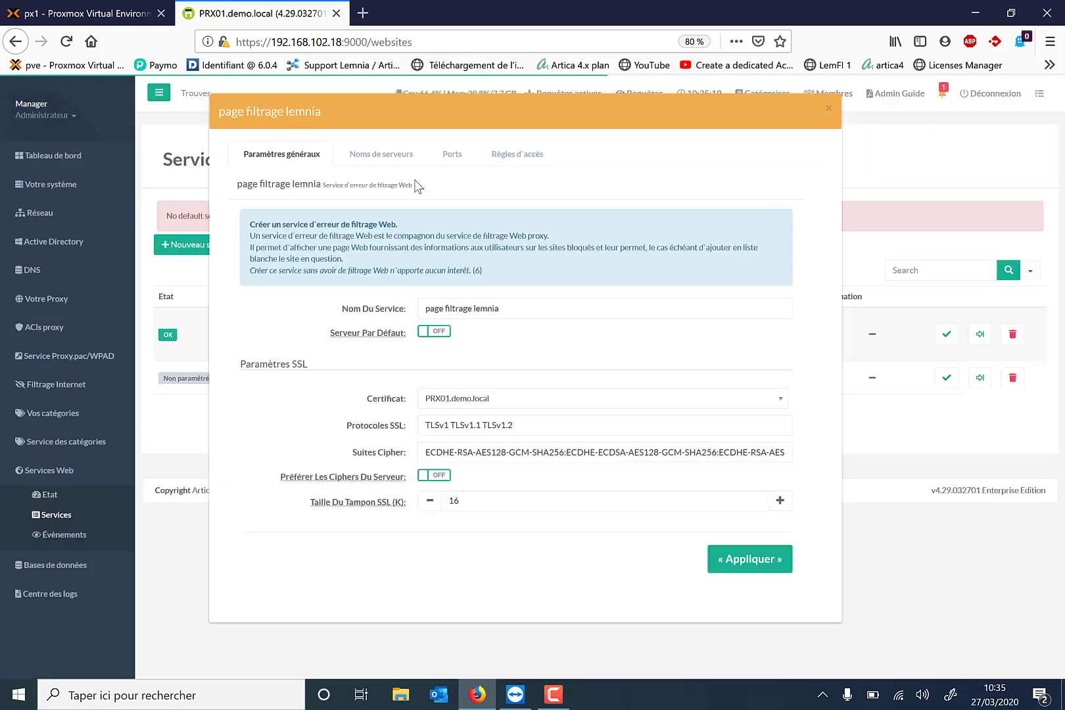
{"action": "left_click", "coordinate": [394, 162]}
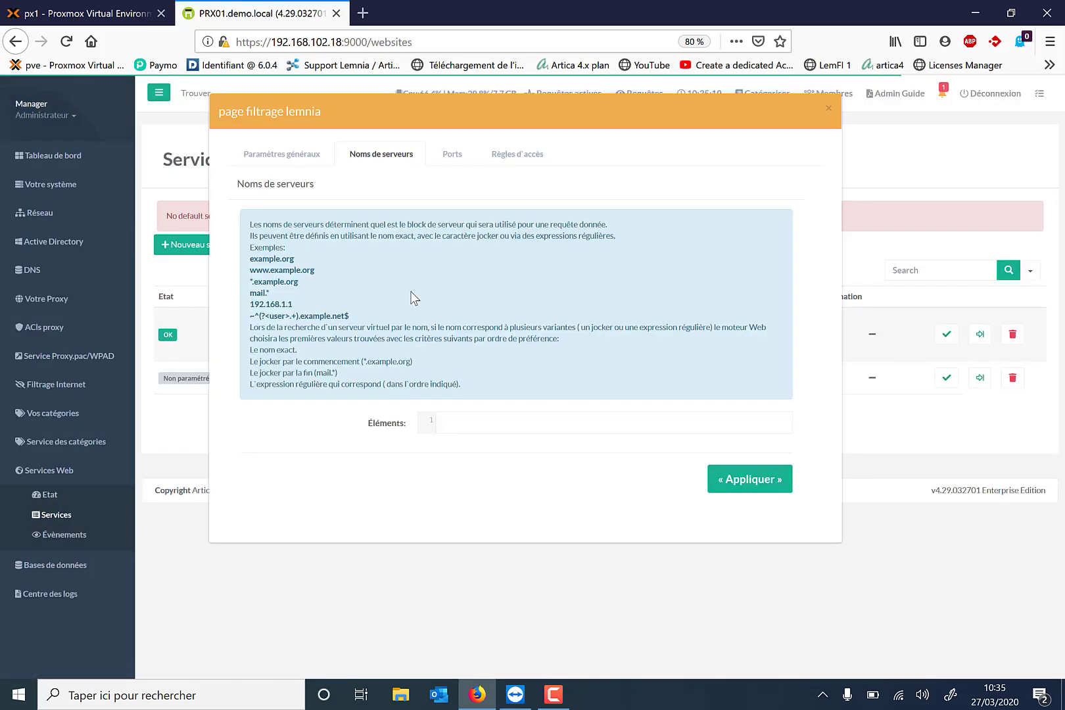
{"action": "left_click", "coordinate": [463, 422]}
{"action": "type", "text": "prx"}
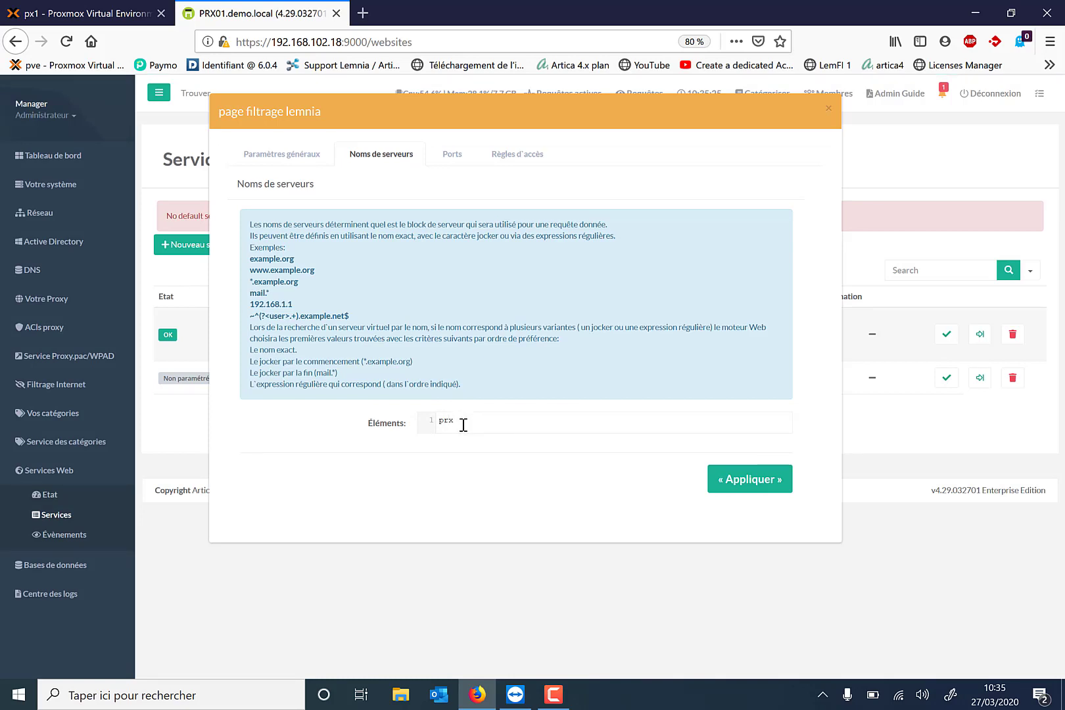
{"action": "type", "text": "01.demo.local"}
{"action": "left_click", "coordinate": [743, 477]}
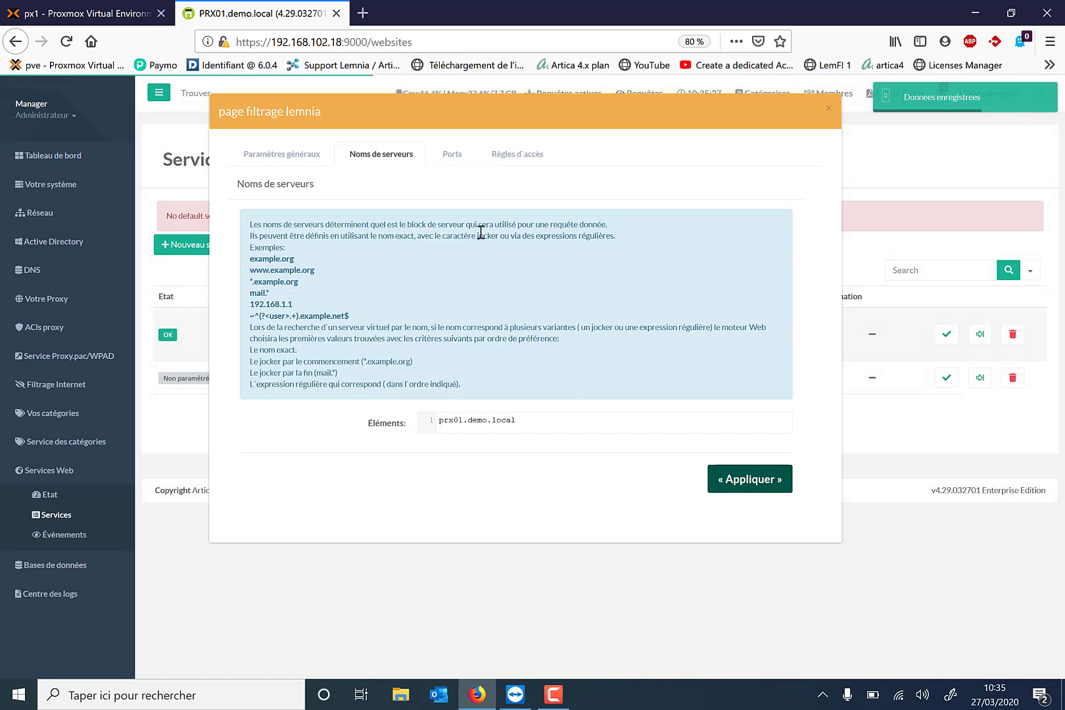
- Add listening port 9020 on interface eth0 to the page filtrage lemnia service, without SSL decryption
{"action": "left_click", "coordinate": [451, 158]}
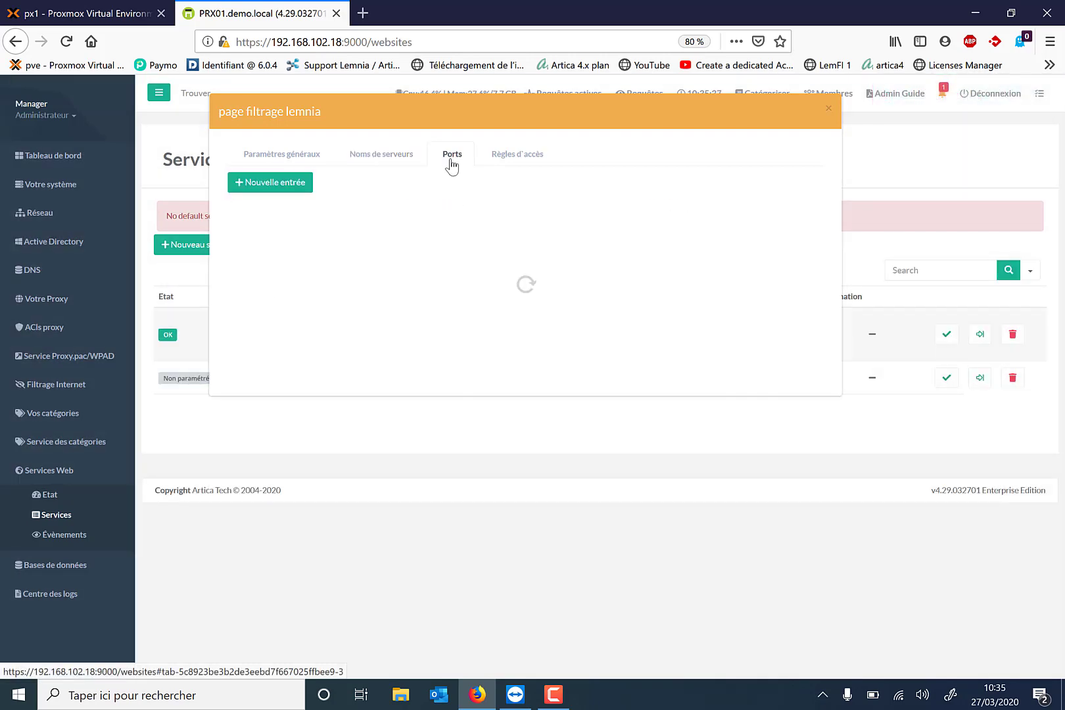
{"action": "left_click", "coordinate": [272, 189]}
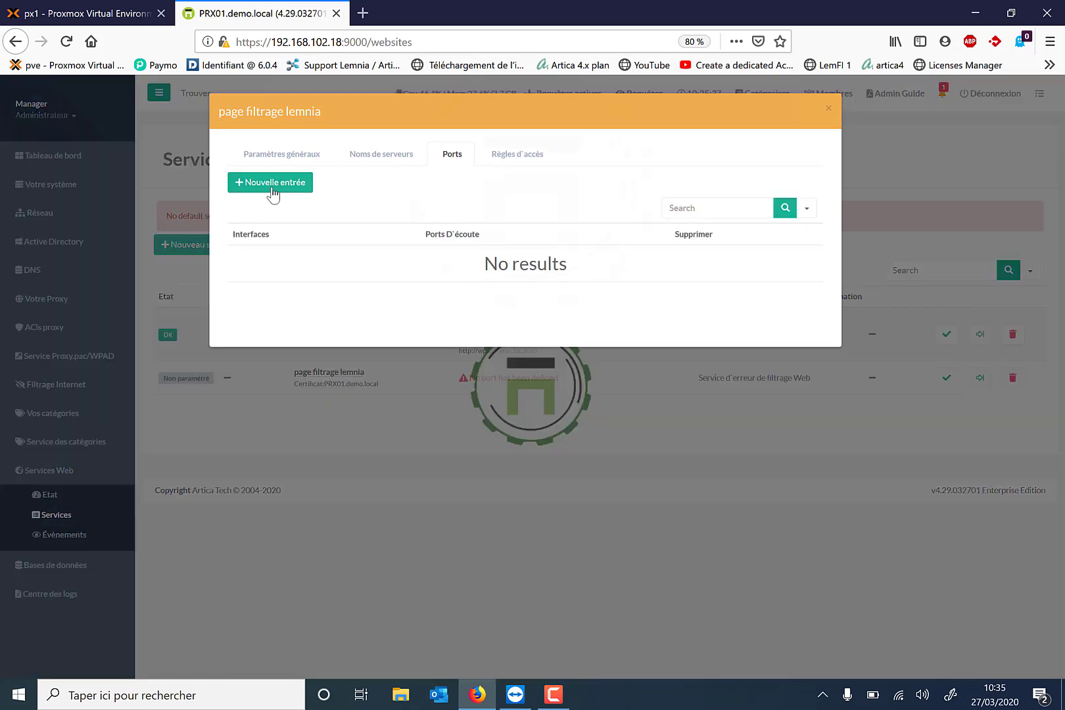
{"action": "left_click", "coordinate": [488, 224]}
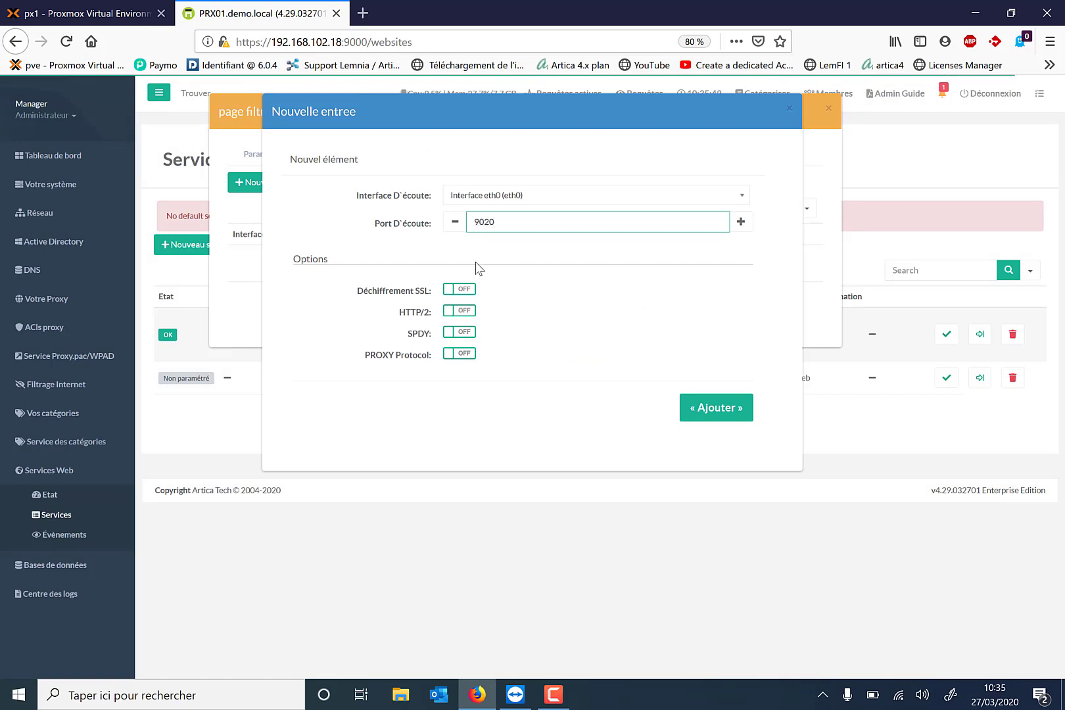
{"action": "left_click", "coordinate": [706, 409]}
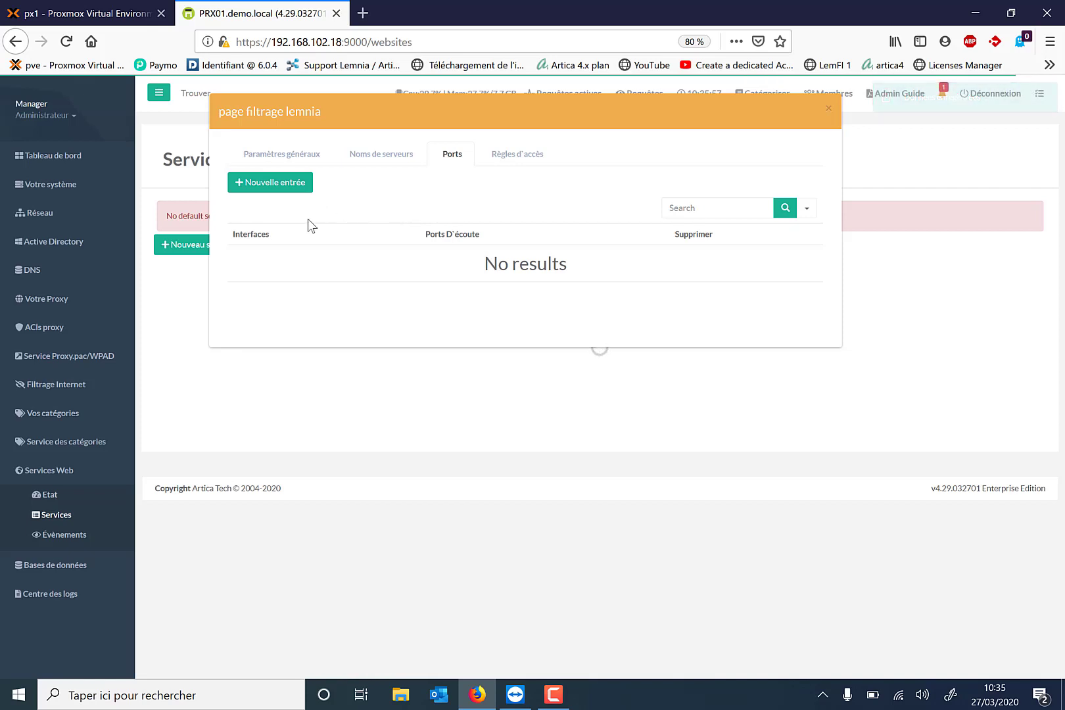
- Add listening port 9025 on interface eth0 to the service with SSL decryption enabled
{"action": "left_click", "coordinate": [278, 192]}
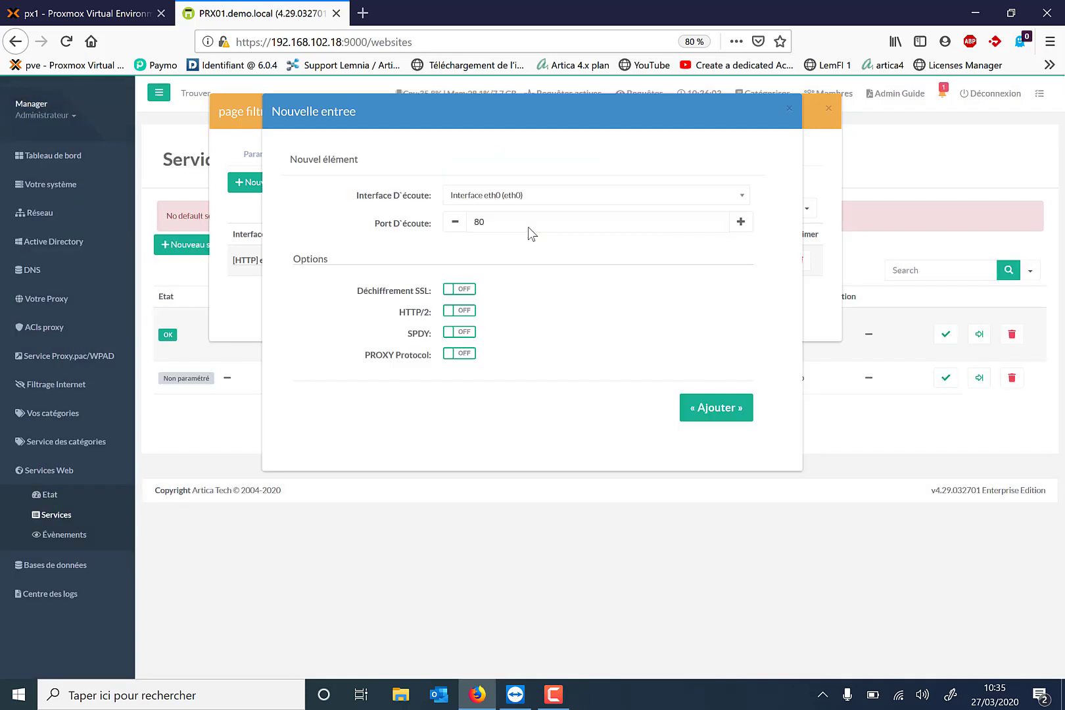
{"action": "left_click", "coordinate": [514, 220]}
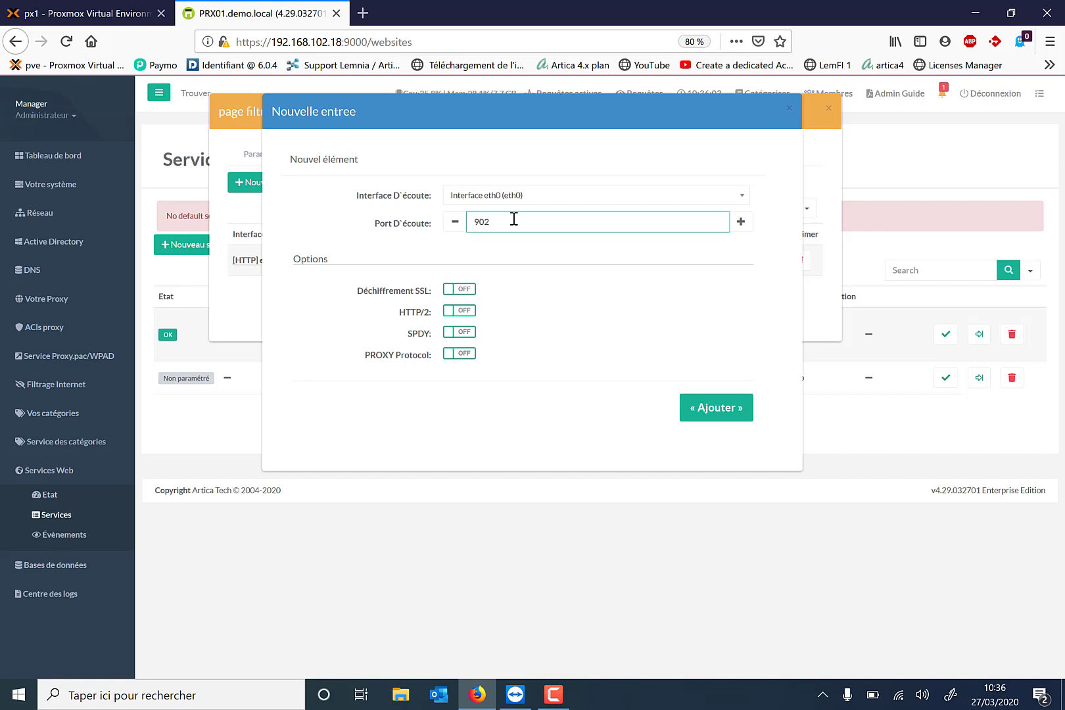
{"action": "left_click", "coordinate": [466, 293]}
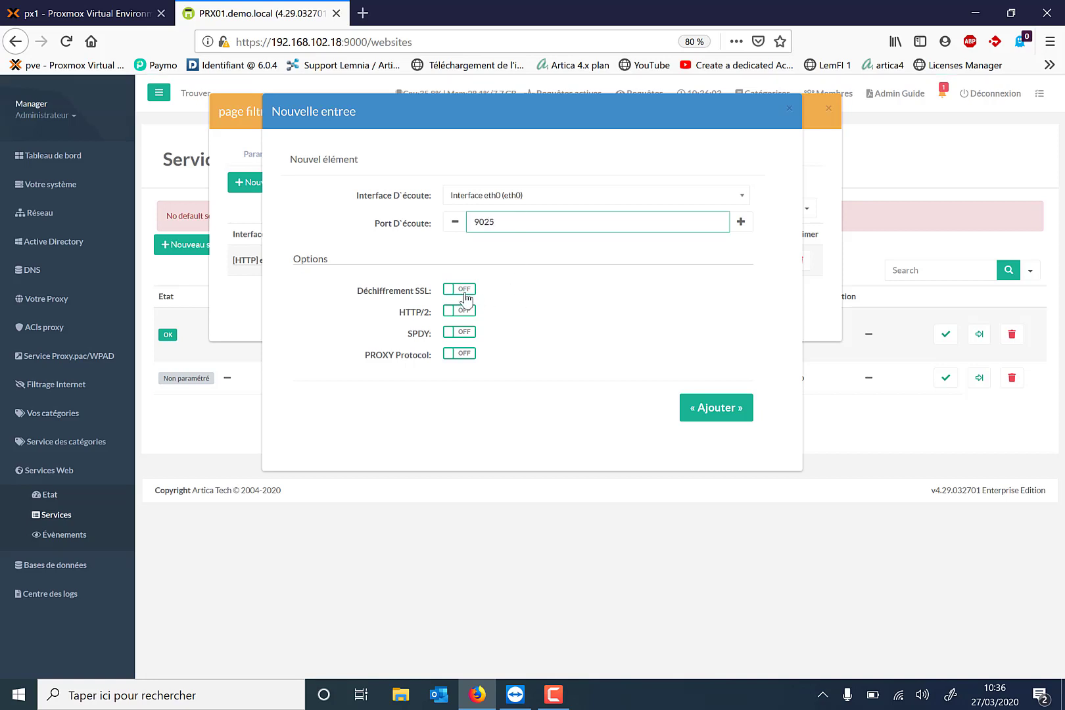
{"action": "left_click", "coordinate": [696, 413]}
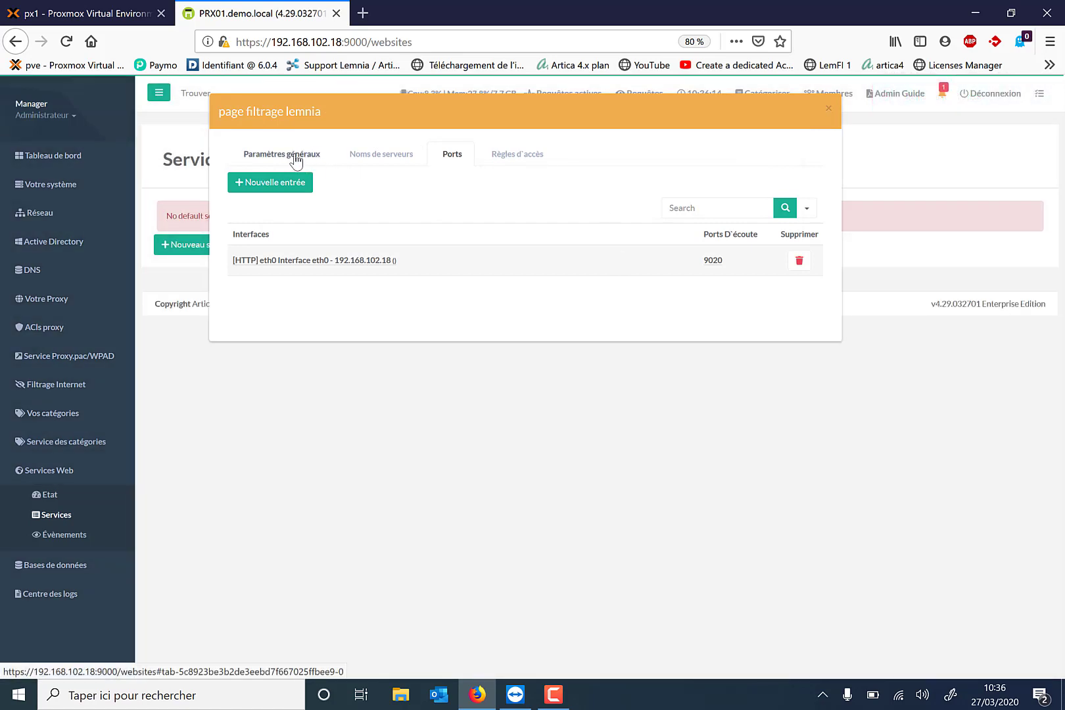
- Save the general settings of the page filtrage lemnia service and close its configuration
{"action": "left_click", "coordinate": [295, 159]}
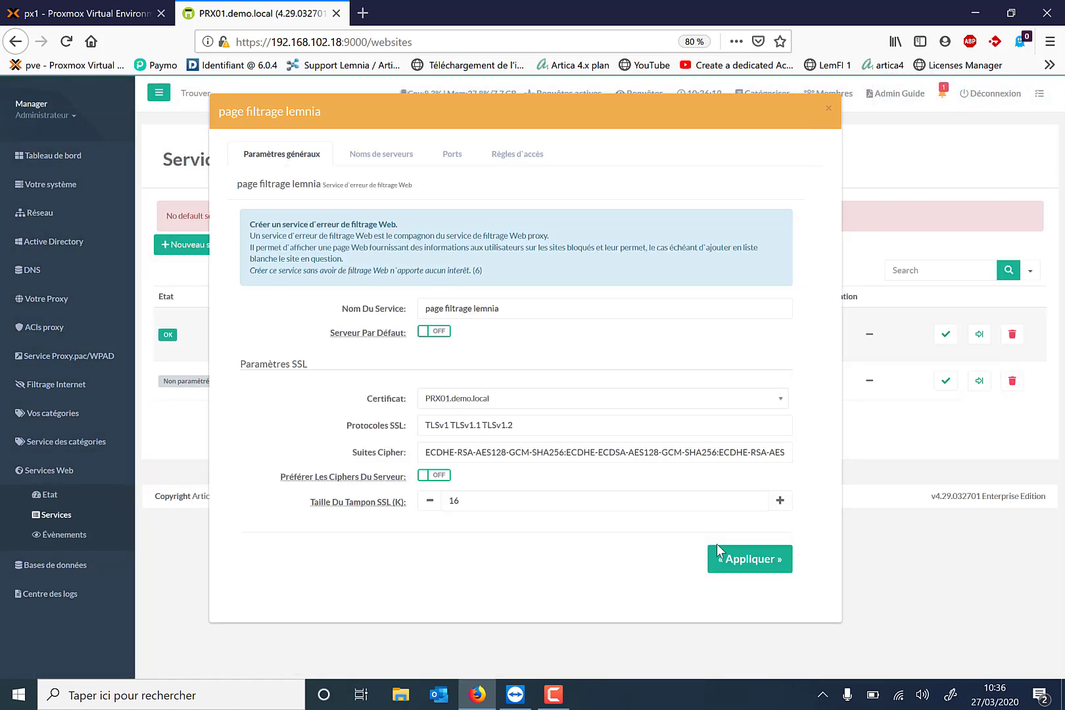
{"action": "left_click", "coordinate": [718, 554]}
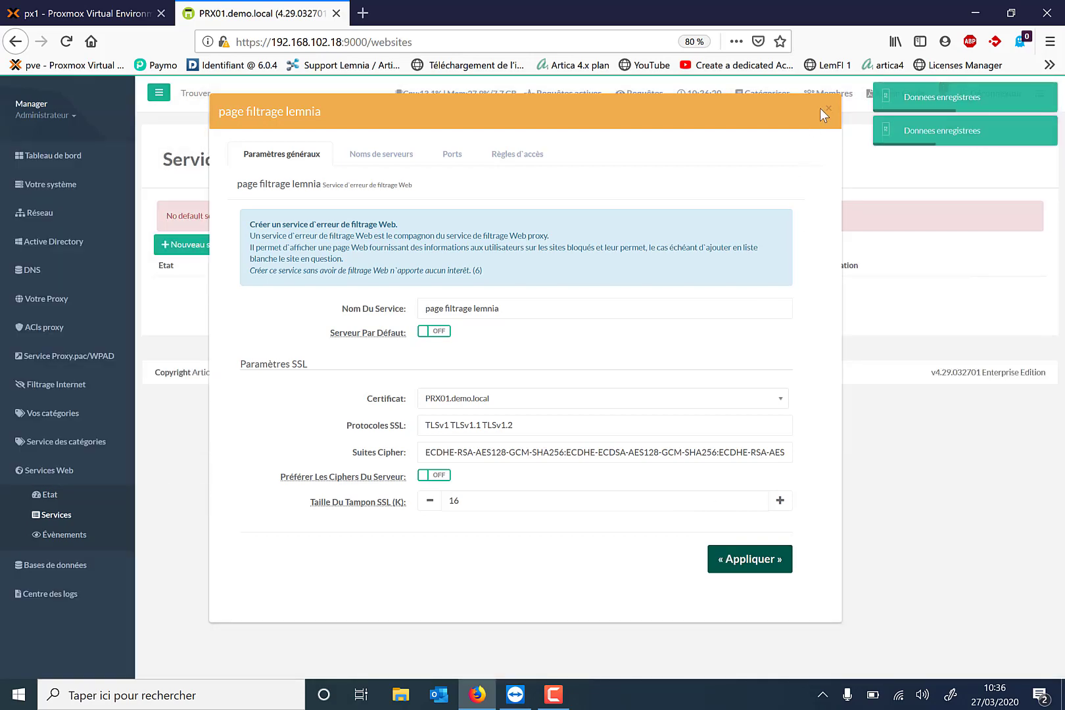
{"action": "left_click", "coordinate": [828, 109]}
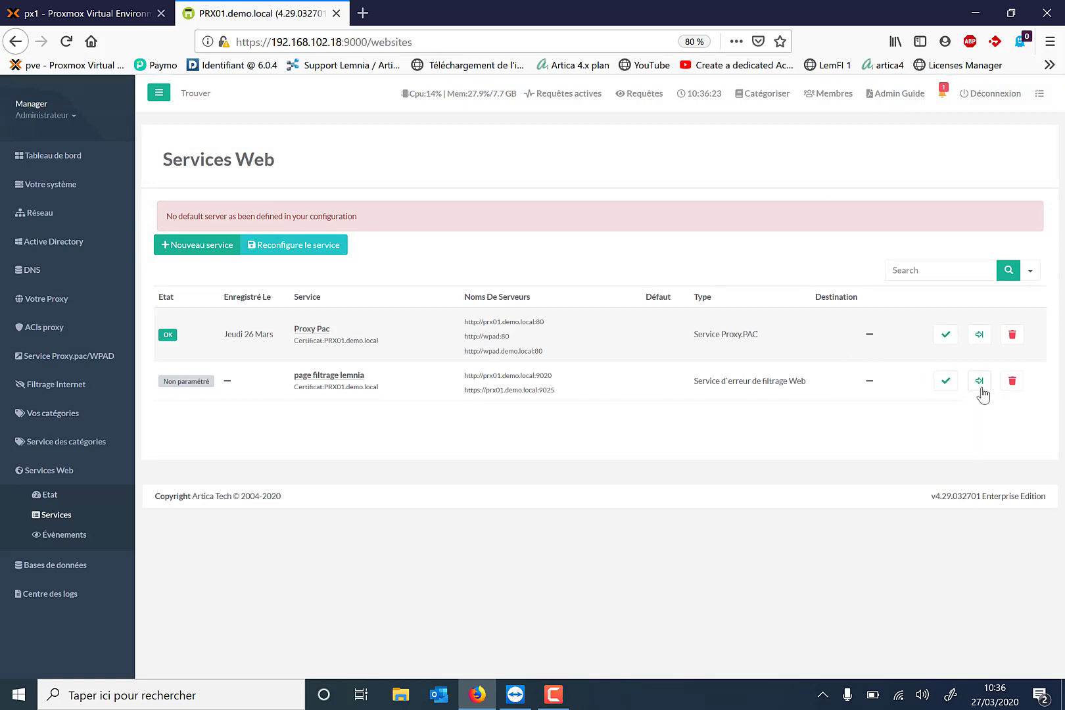
- Apply the page filtrage lemnia configuration to the system and reconfigure the web service
{"action": "left_click", "coordinate": [980, 383]}
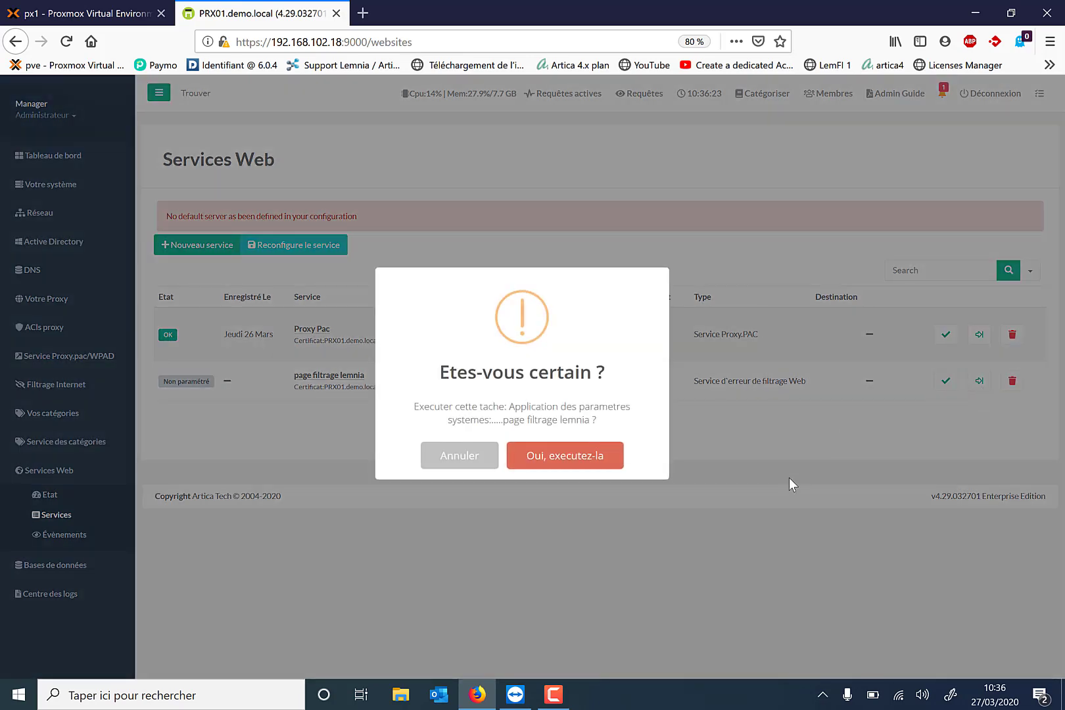
{"action": "left_click", "coordinate": [574, 460]}
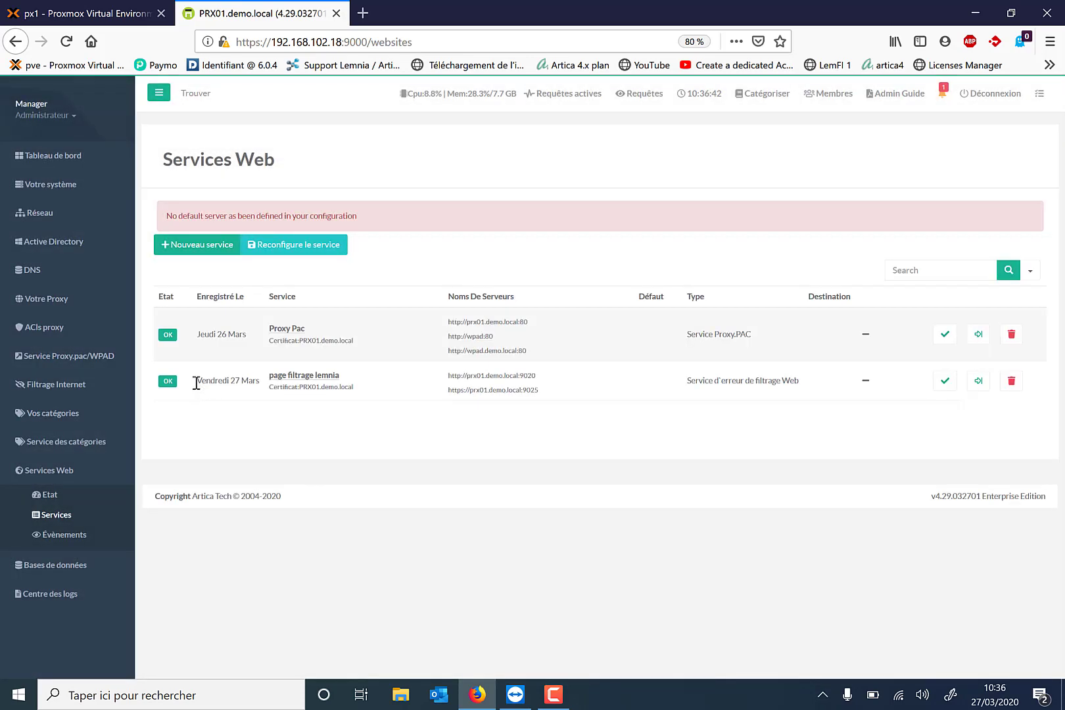
{"action": "left_click", "coordinate": [295, 247]}
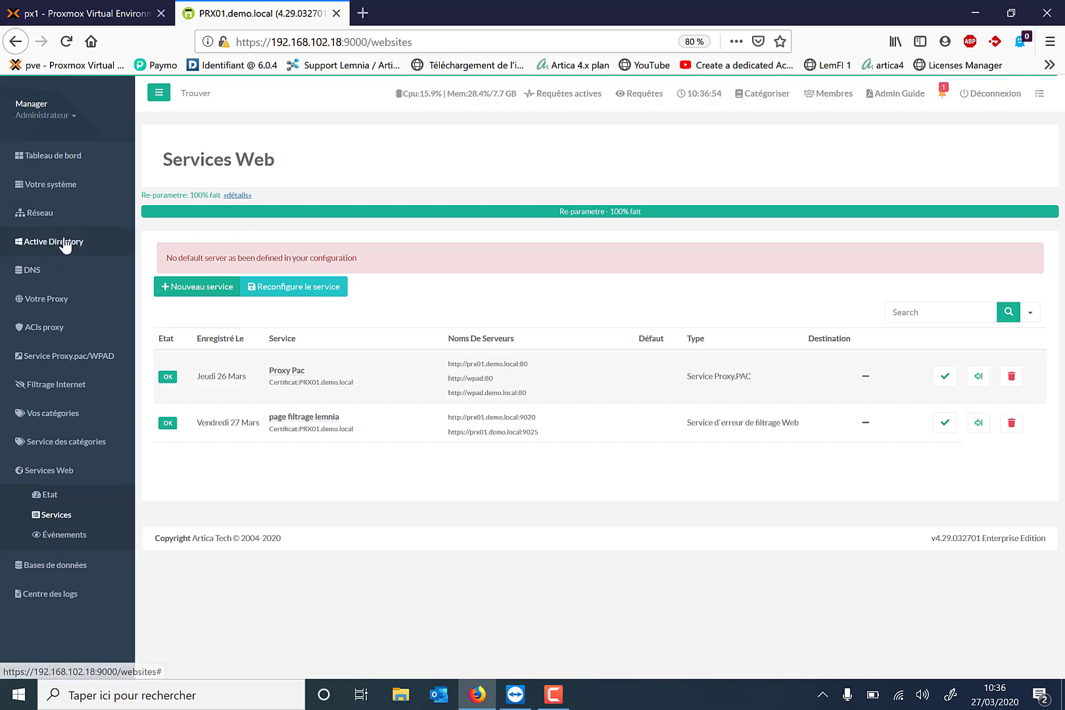
- Create a new proxy error page template named "page lemnia"
{"action": "left_click", "coordinate": [45, 299]}
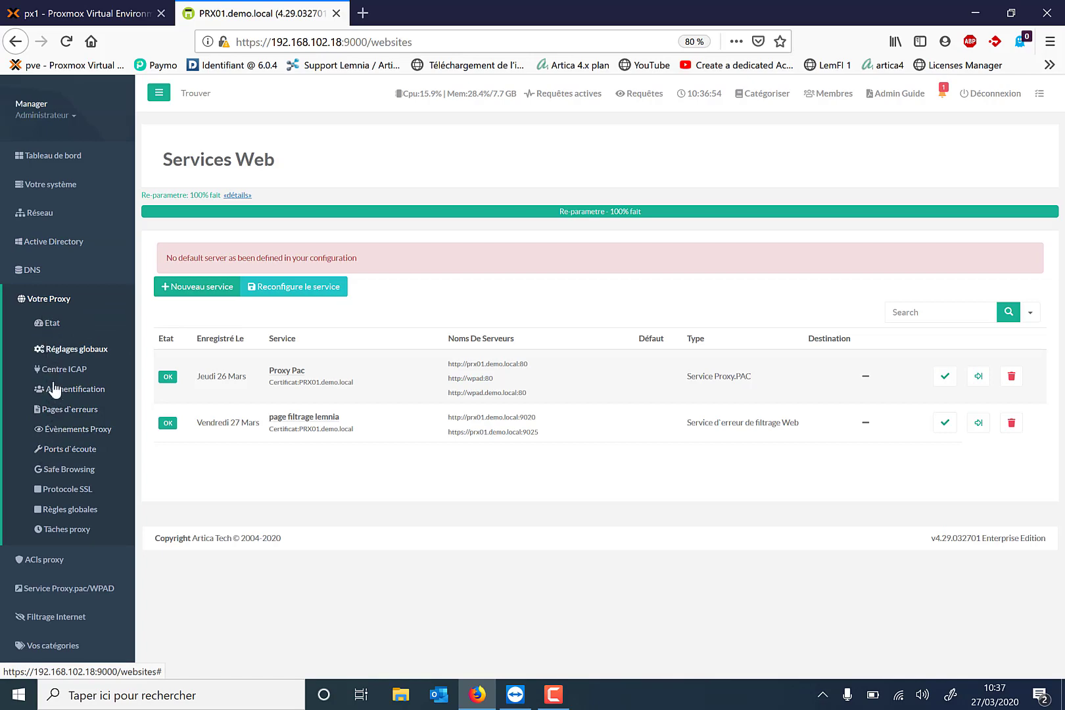
{"action": "left_click", "coordinate": [58, 411]}
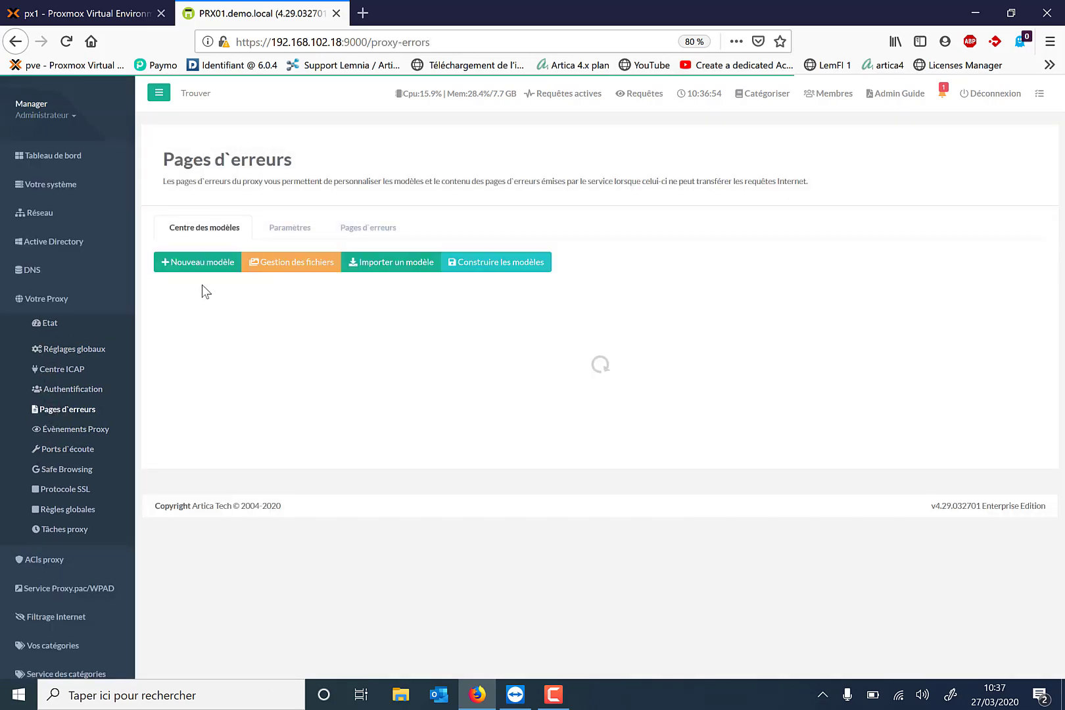
{"action": "left_click", "coordinate": [204, 266]}
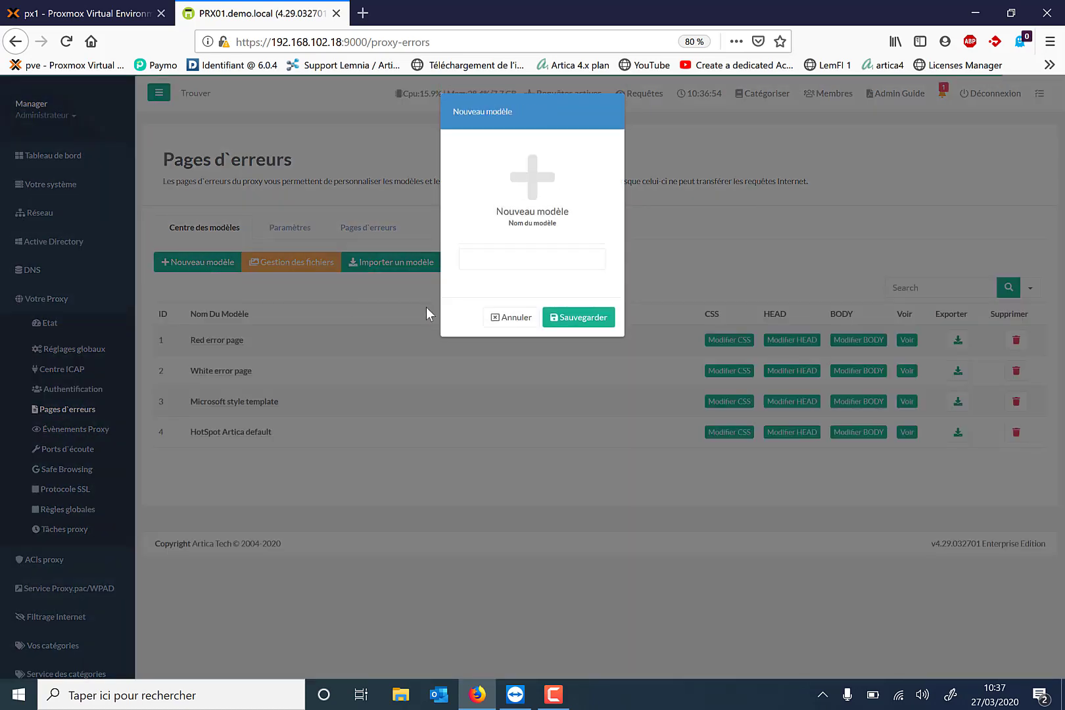
{"action": "left_click", "coordinate": [487, 262]}
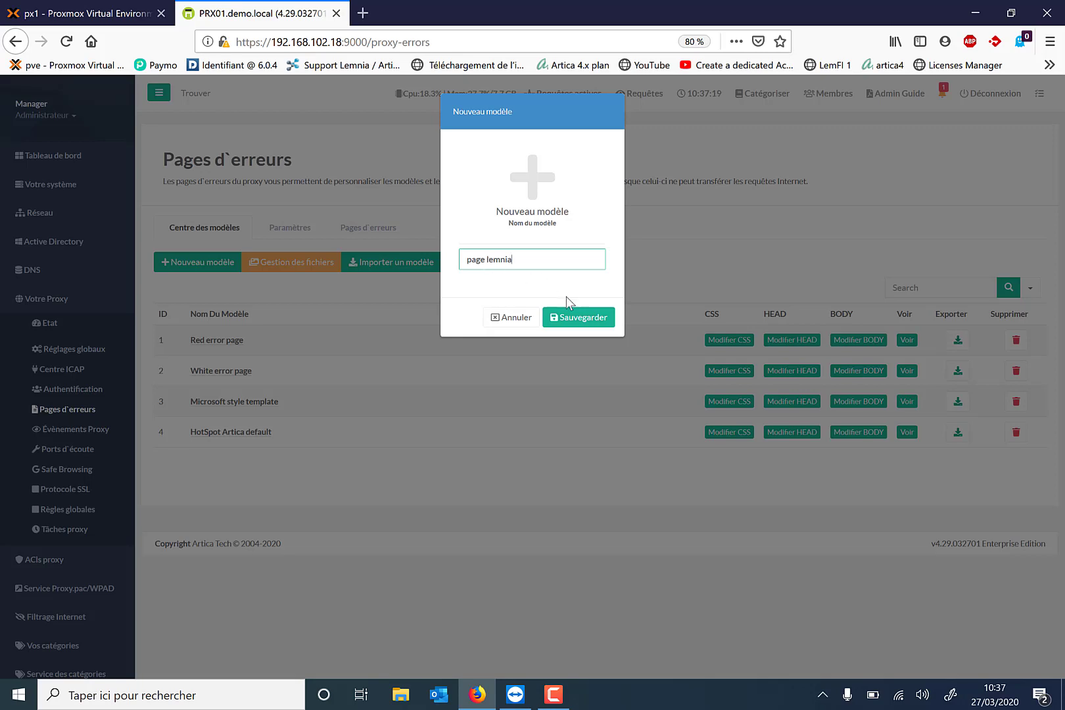
{"action": "type", "text": "page lemnia"}
{"action": "left_click", "coordinate": [589, 321]}
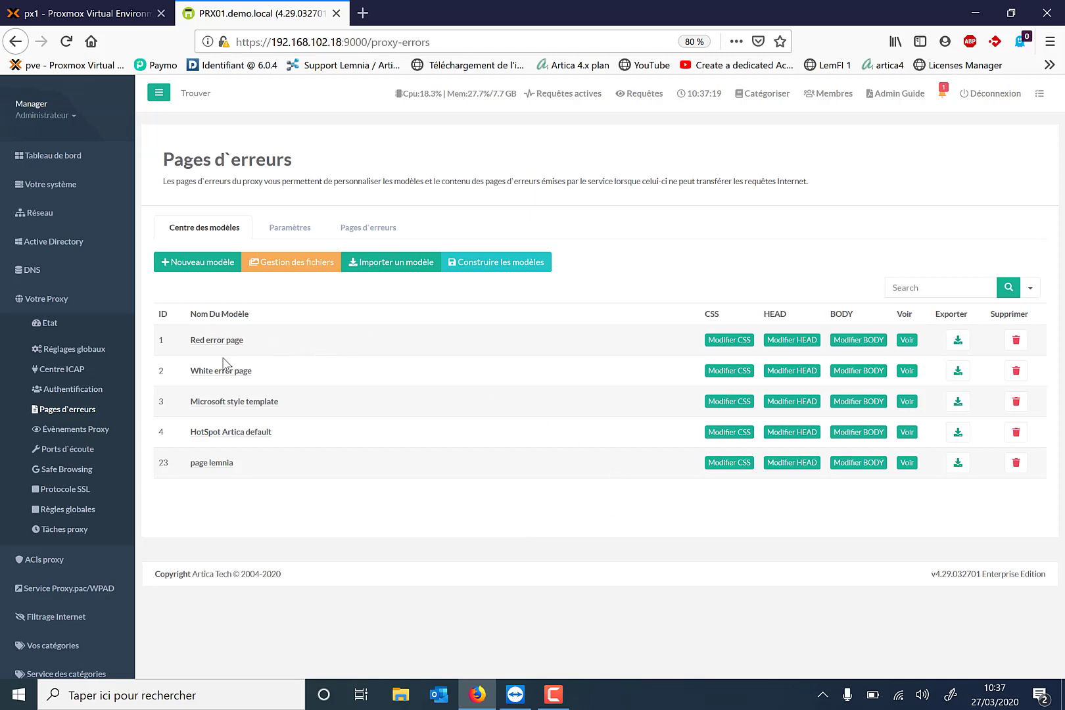
- Copy all the CSS of the Red error page template into the page lemnia template's CSS and apply it
{"action": "left_click", "coordinate": [724, 340]}
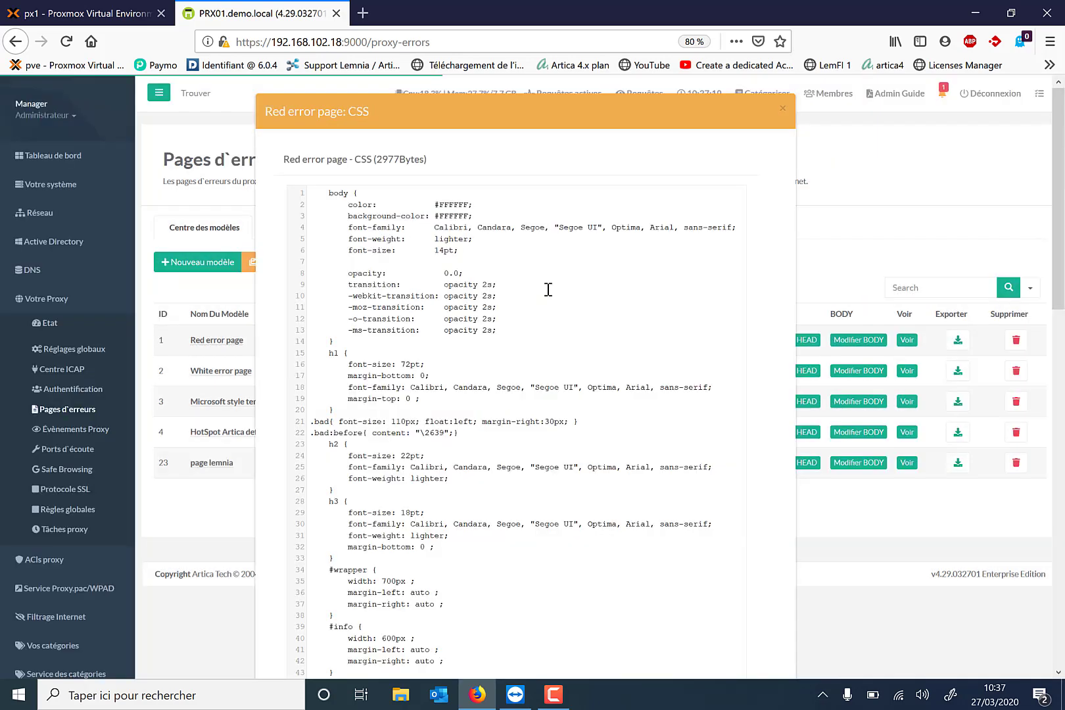
{"action": "left_click", "coordinate": [548, 289]}
{"action": "key", "text": "ctrl+a"}
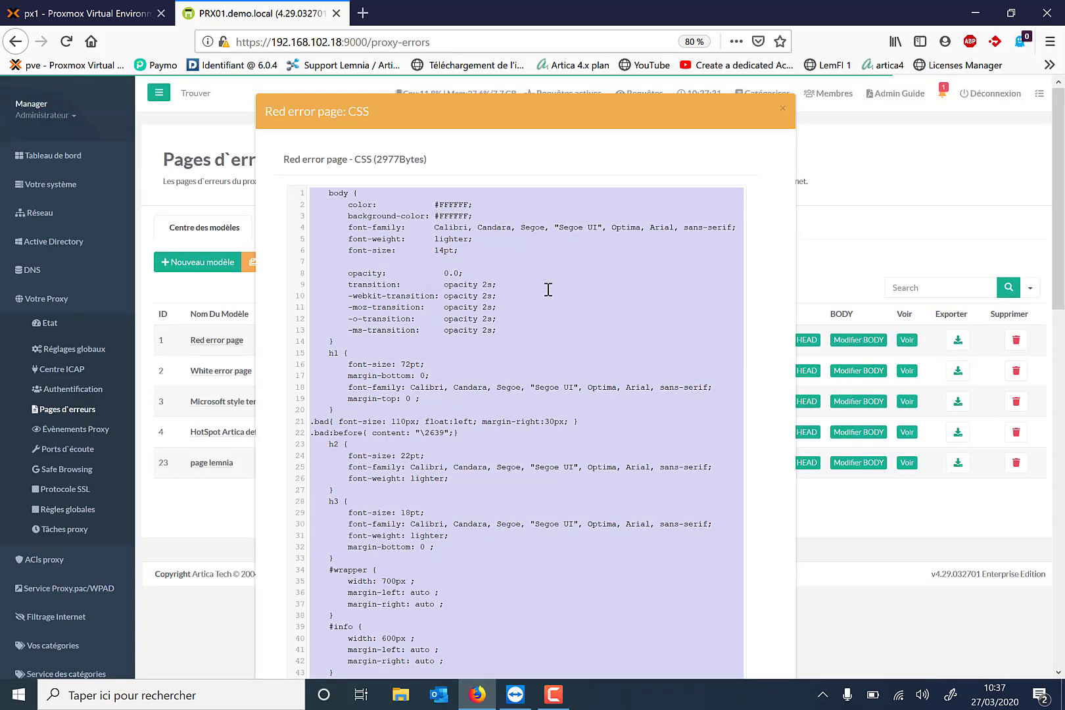
{"action": "left_click", "coordinate": [782, 110]}
{"action": "left_click", "coordinate": [728, 465]}
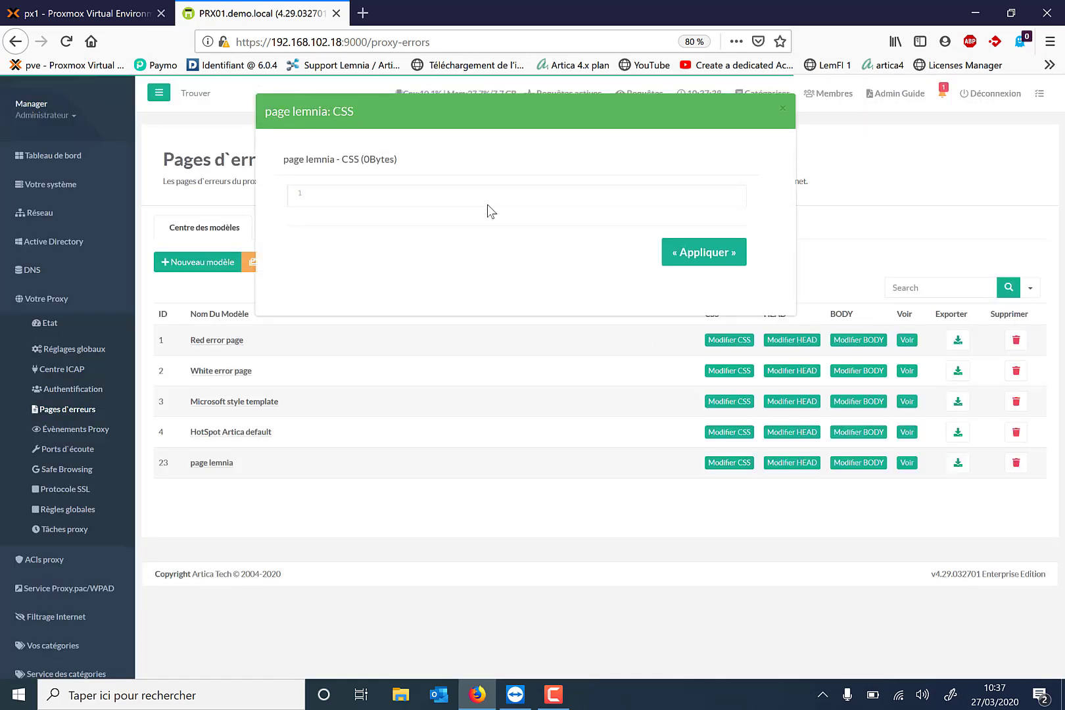
{"action": "key", "text": "ctrl+v"}
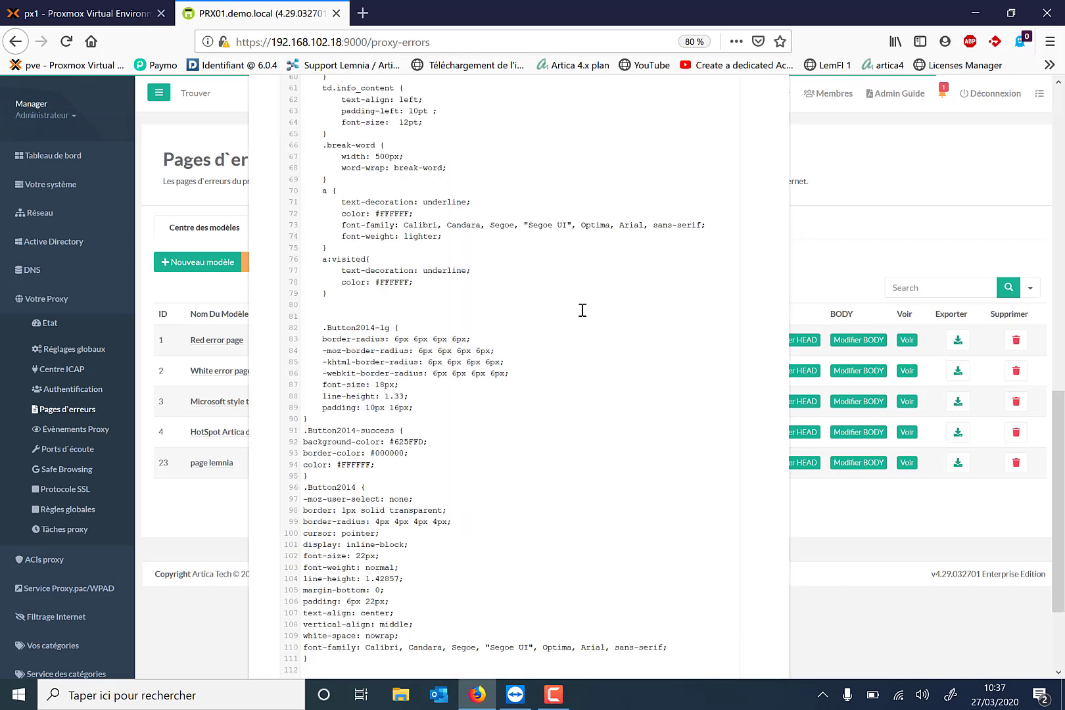
{"action": "scroll", "coordinate": [768, 435], "scroll_direction": "down", "scroll_amount": 3}
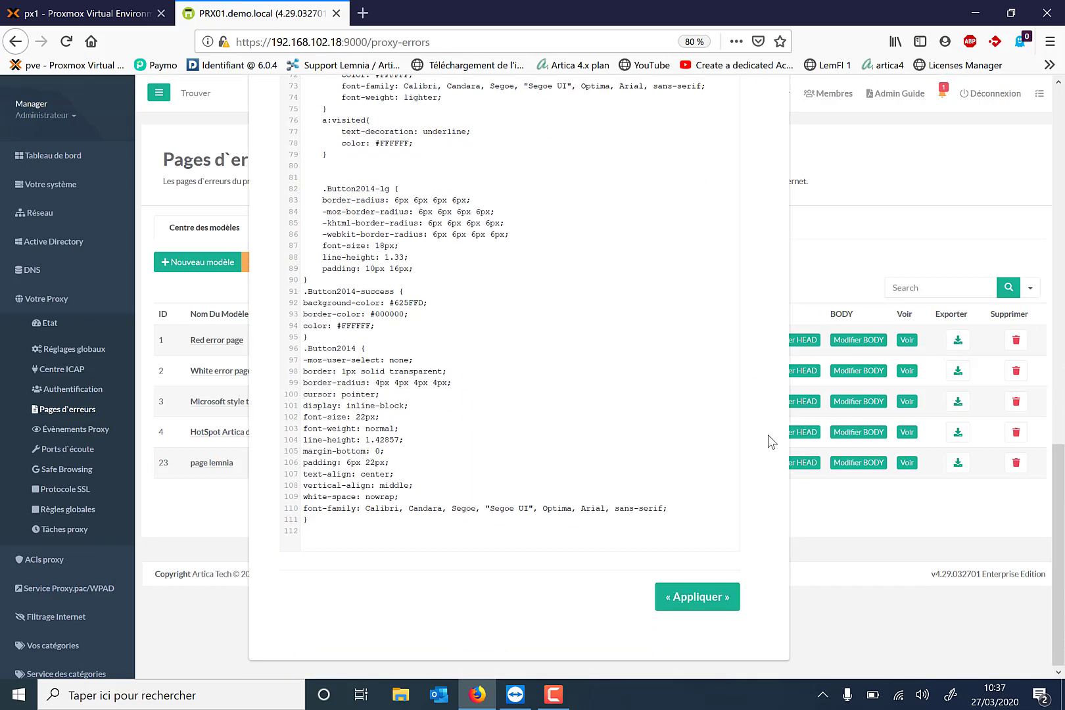
{"action": "left_click", "coordinate": [701, 597]}
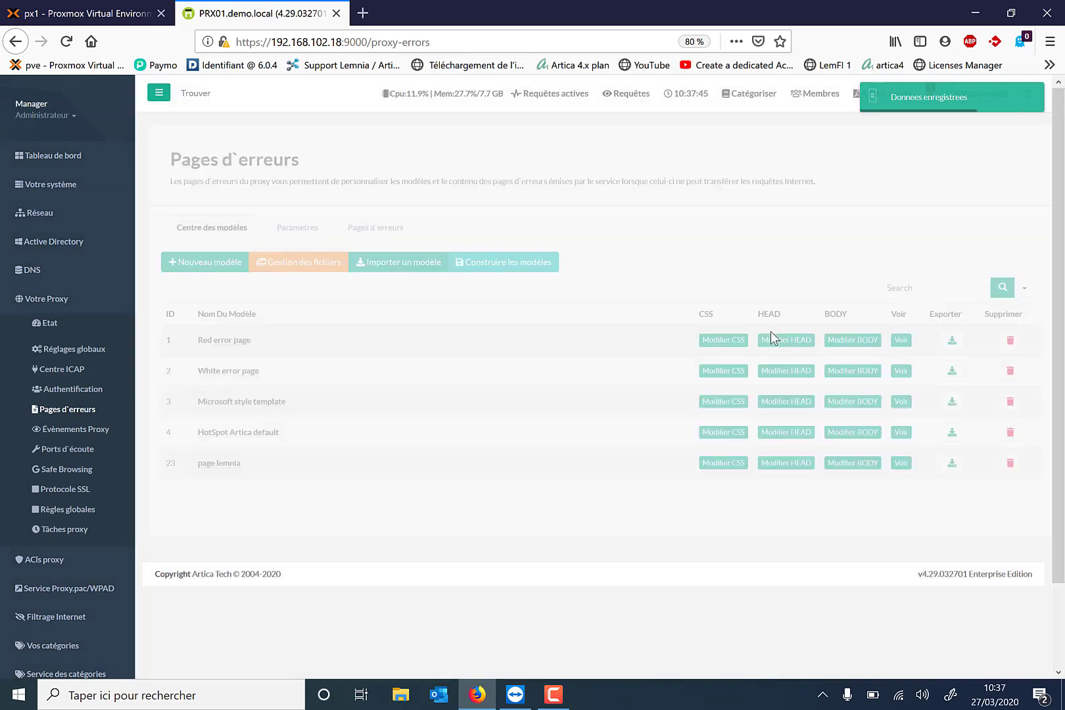
- Copy all the HEAD code of the Red error page template into the page lemnia template's HEAD and apply it
{"action": "left_click", "coordinate": [776, 342]}
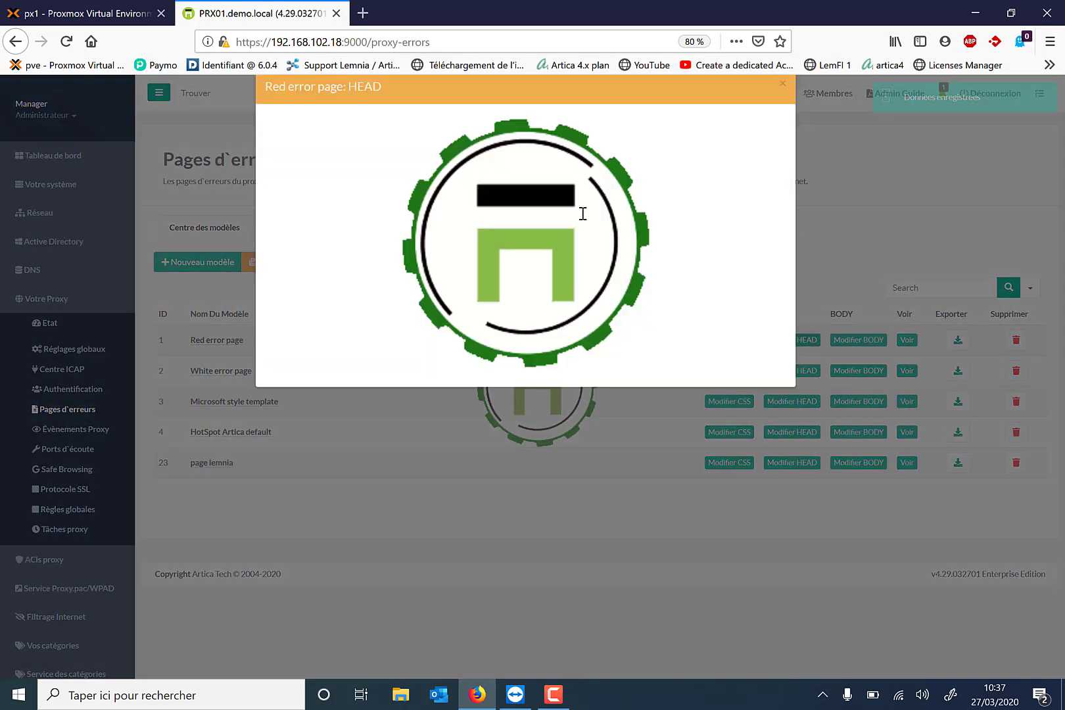
{"action": "key", "text": "ctrl+a"}
{"action": "key", "text": "ctrl+c"}
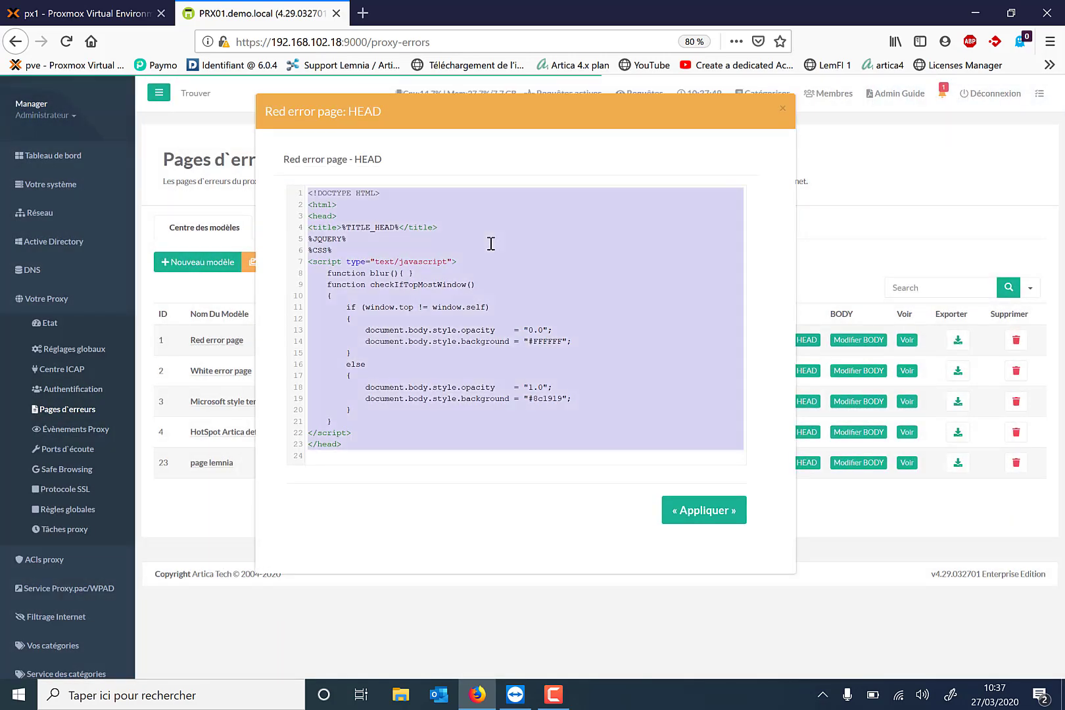
{"action": "left_click", "coordinate": [783, 108]}
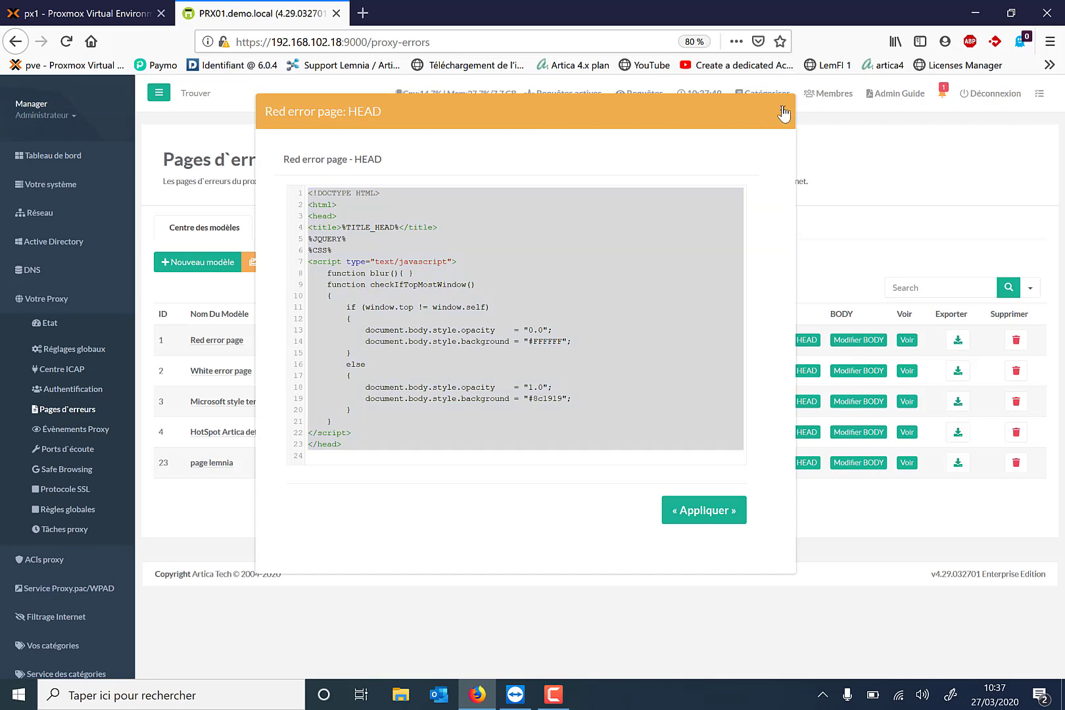
{"action": "left_click", "coordinate": [791, 463]}
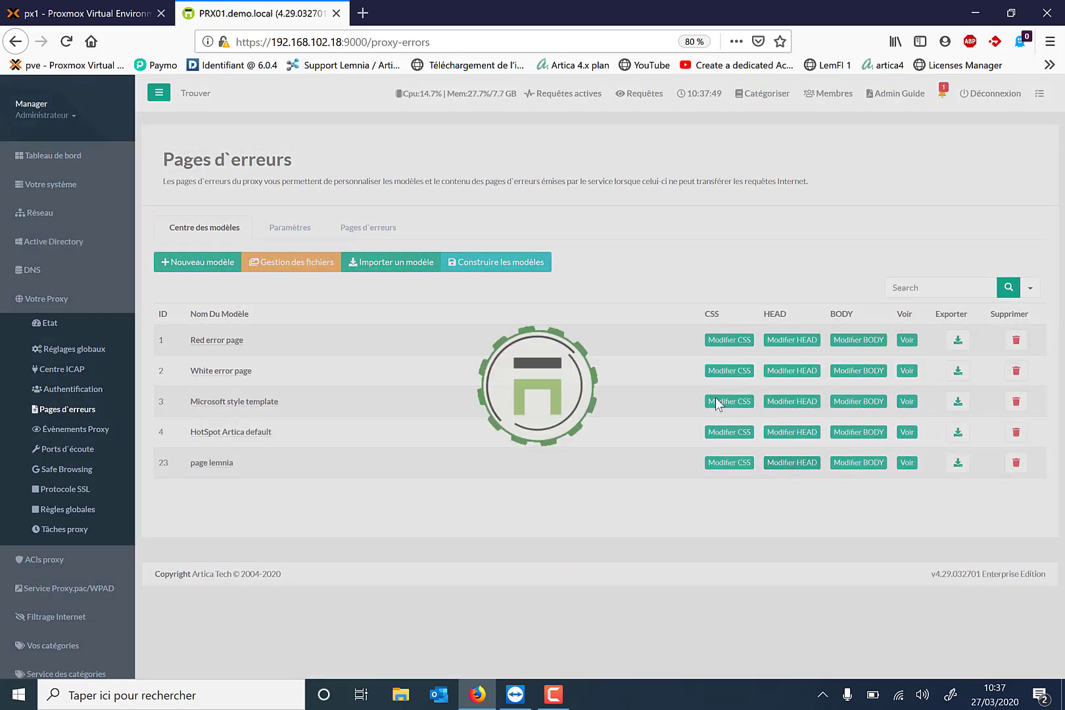
{"action": "key", "text": "ctrl+a"}
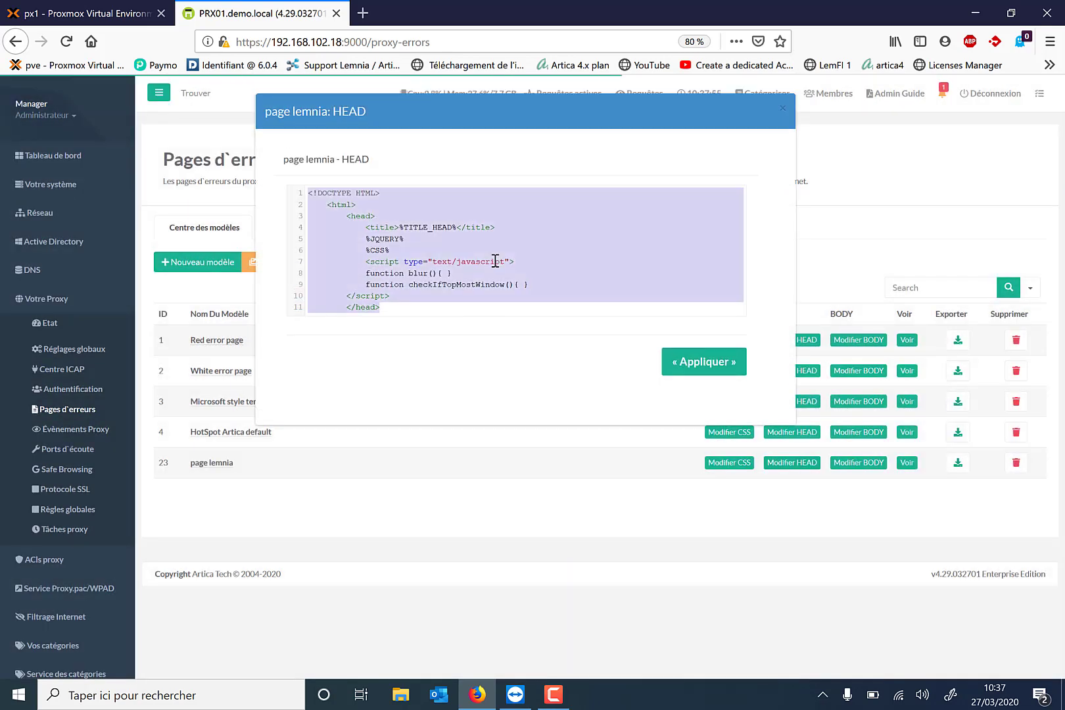
{"action": "key", "text": "ctrl+v"}
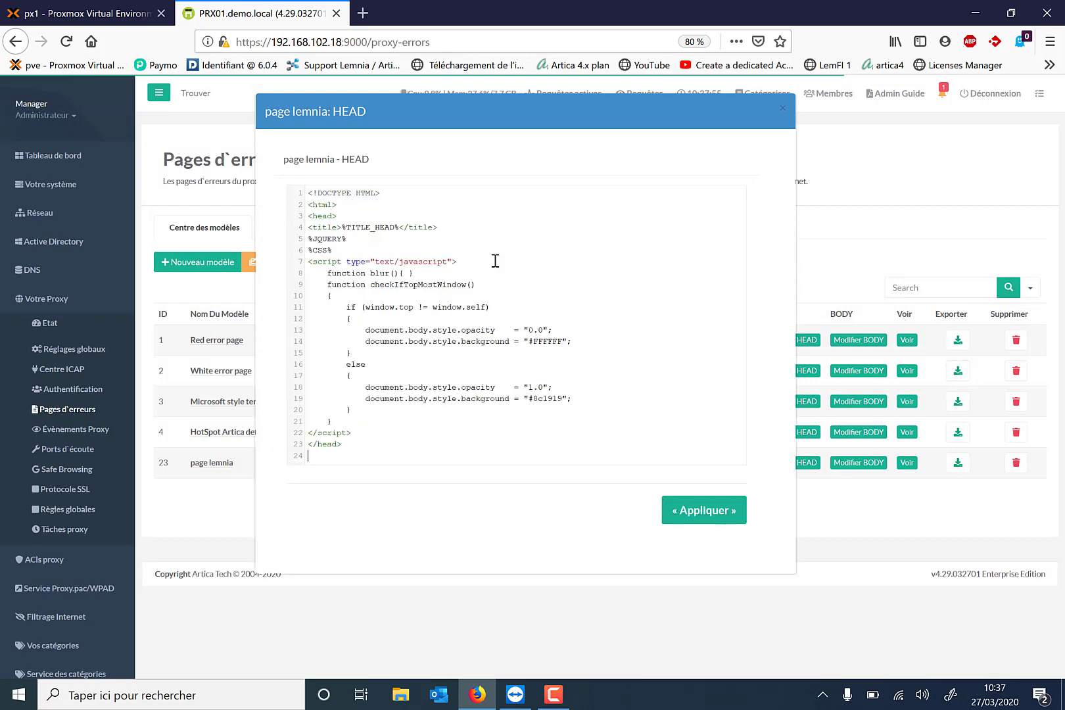
{"action": "left_click", "coordinate": [690, 510]}
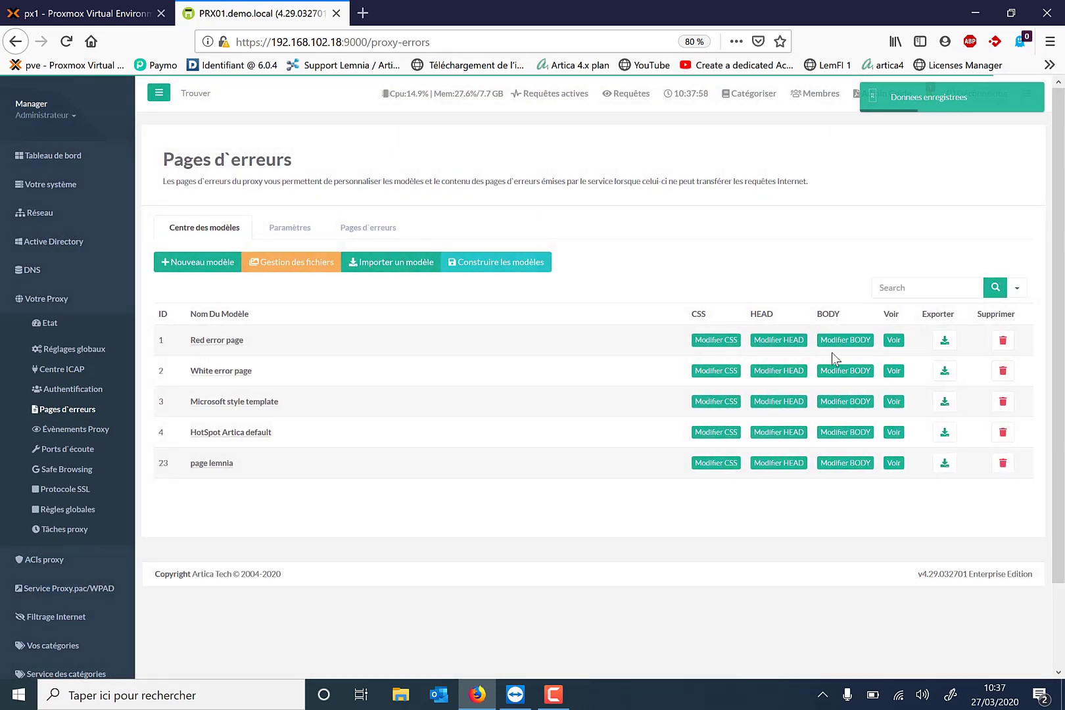
- Copy the Red error page template's BODY code into the page lemnia template's BODY, apply it, and build the templates
{"action": "left_click", "coordinate": [846, 340]}
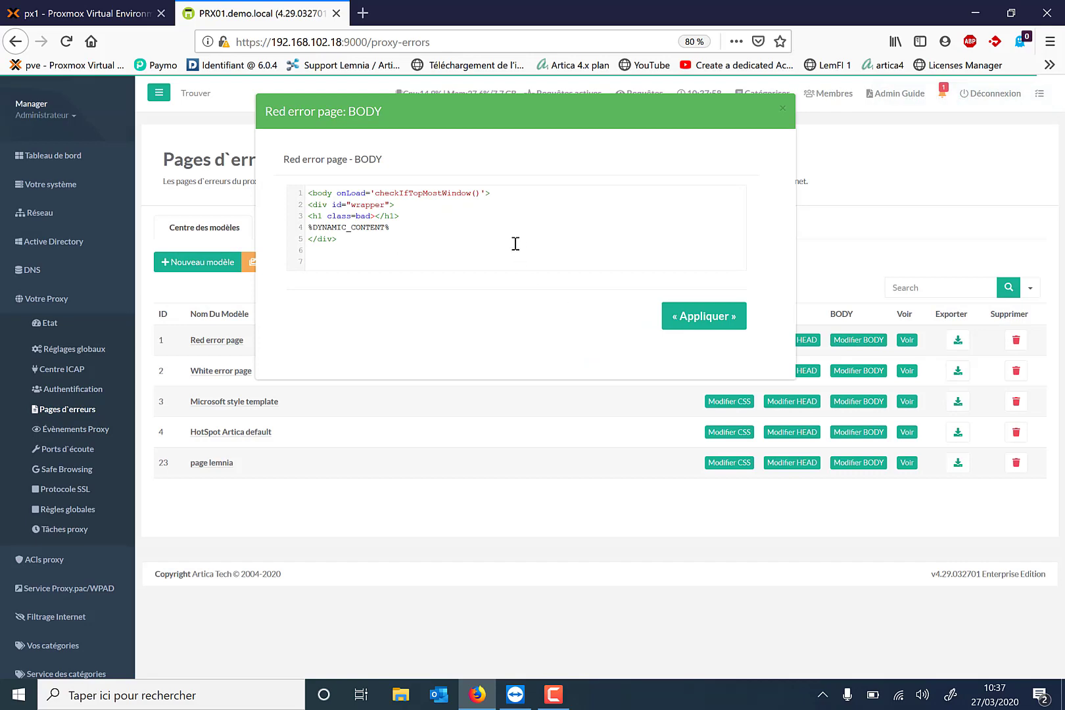
{"action": "key", "text": "ctrl+a"}
{"action": "key", "text": "ctrl+c"}
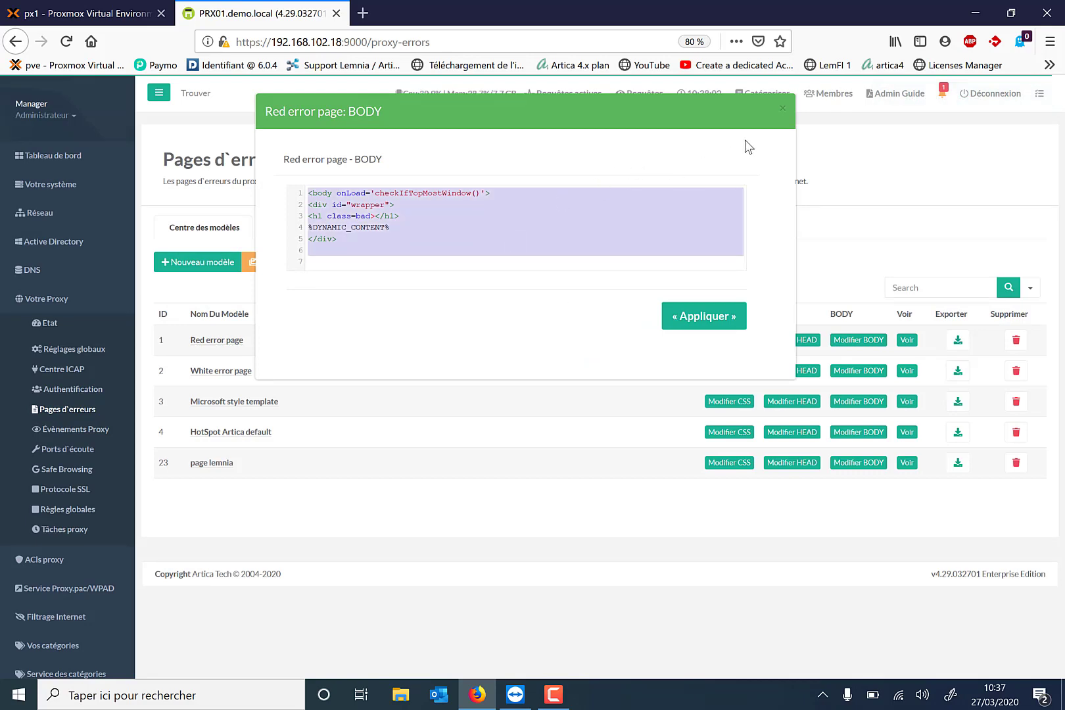
{"action": "left_click", "coordinate": [782, 110]}
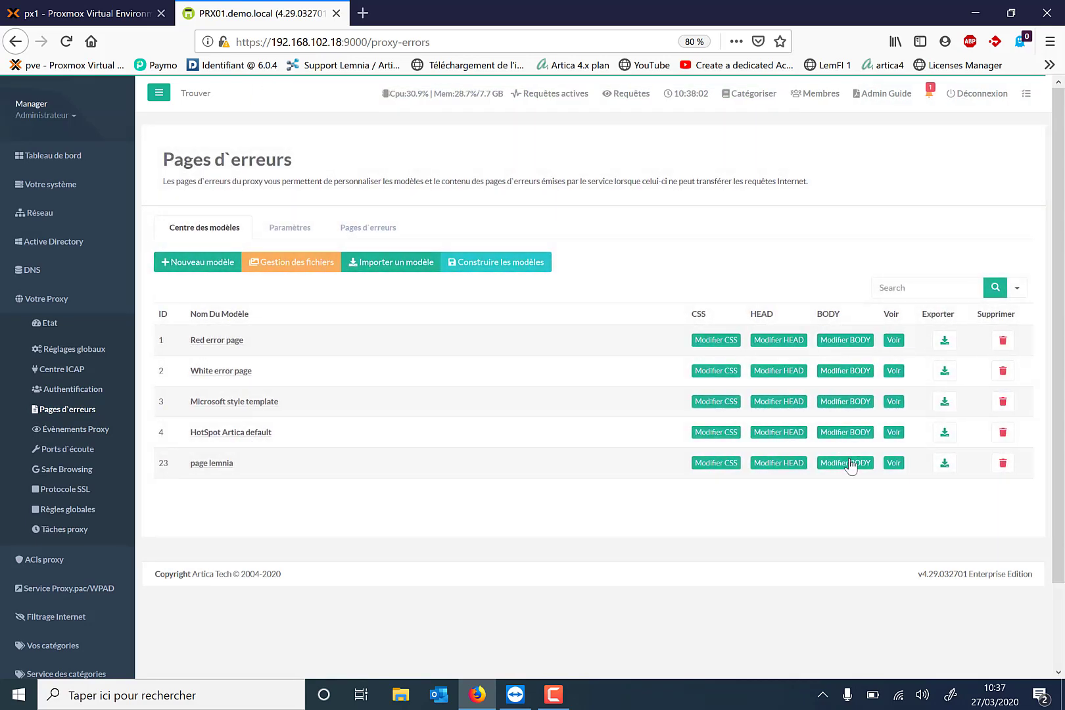
{"action": "left_click", "coordinate": [851, 463]}
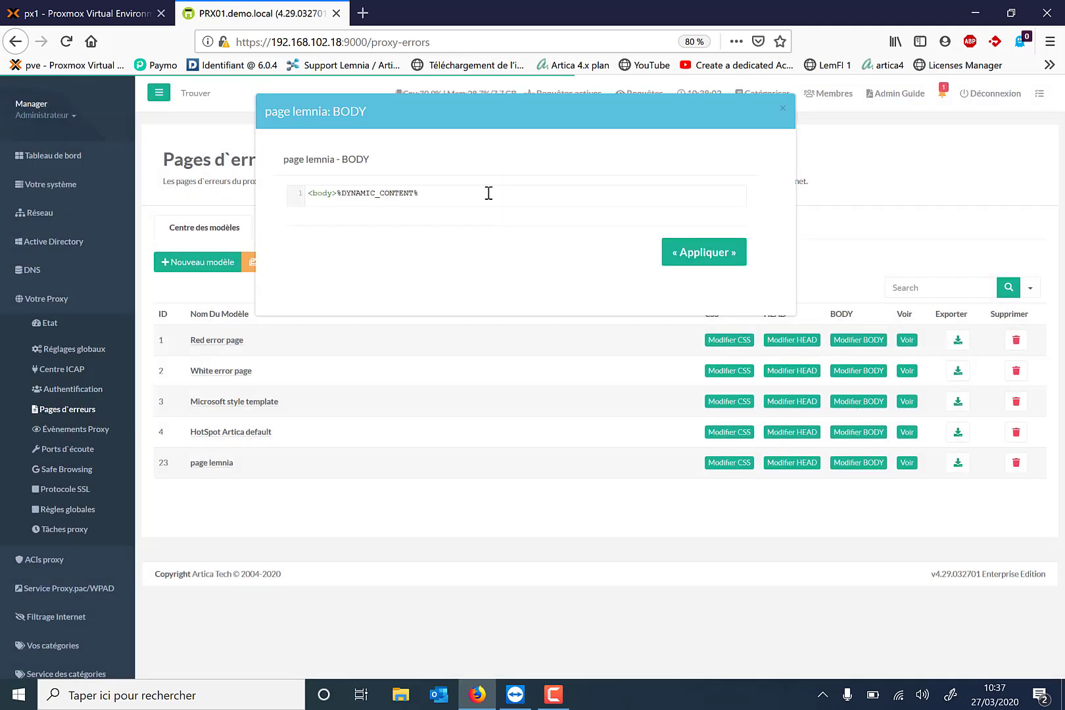
{"action": "key", "text": "ctrl+a"}
{"action": "key", "text": "ctrl+v"}
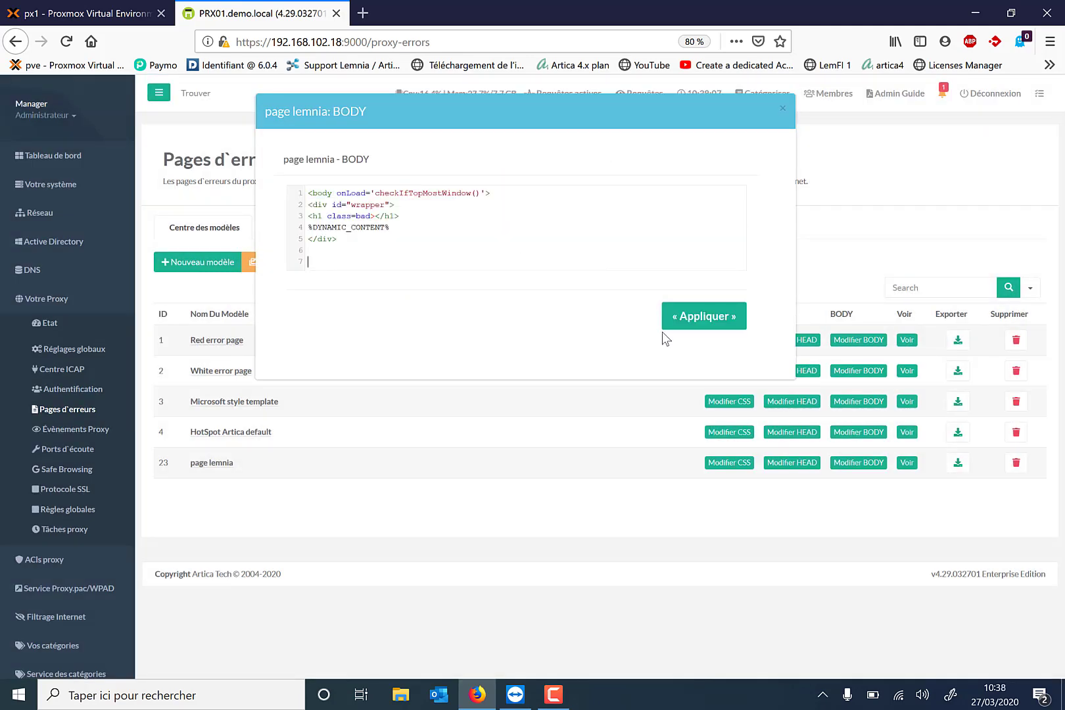
{"action": "left_click", "coordinate": [704, 317]}
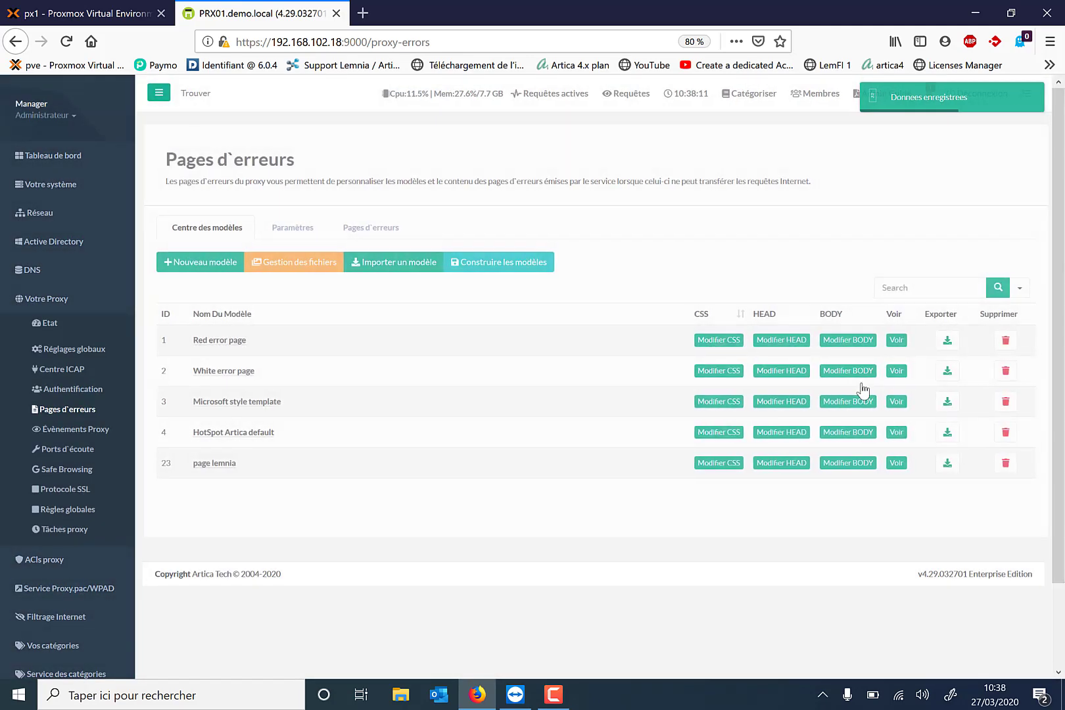
{"action": "left_click", "coordinate": [479, 266]}
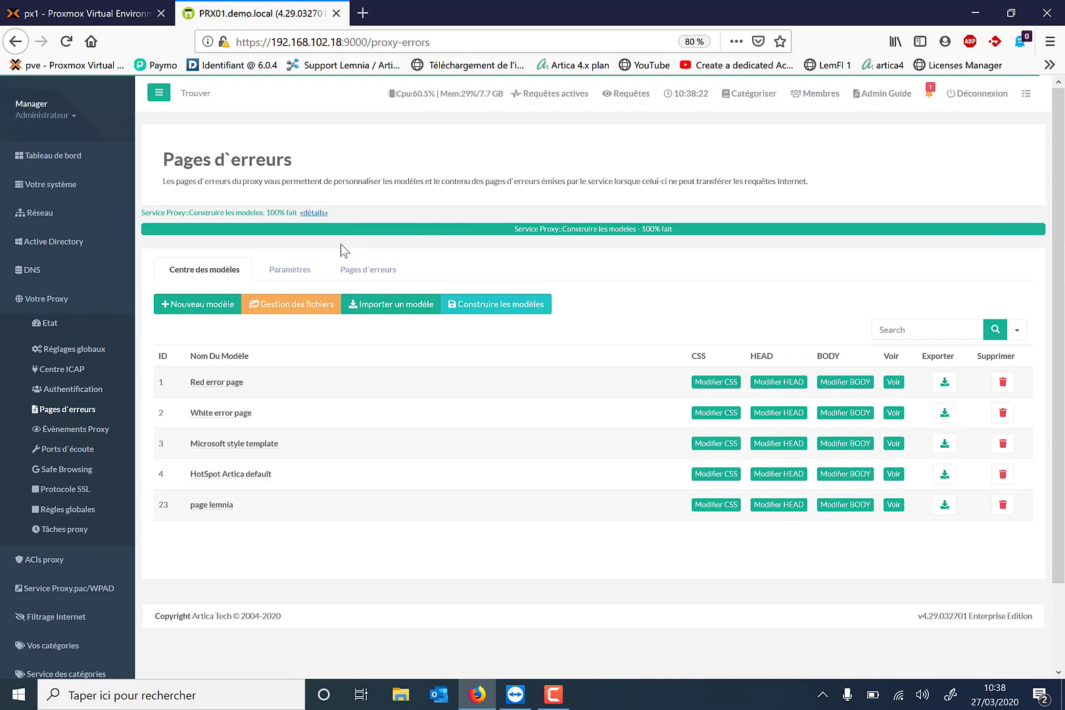
- Upload the image artica-gris-ssfond.png from the Desktop to the error page templates' file manager
{"action": "left_click", "coordinate": [297, 313]}
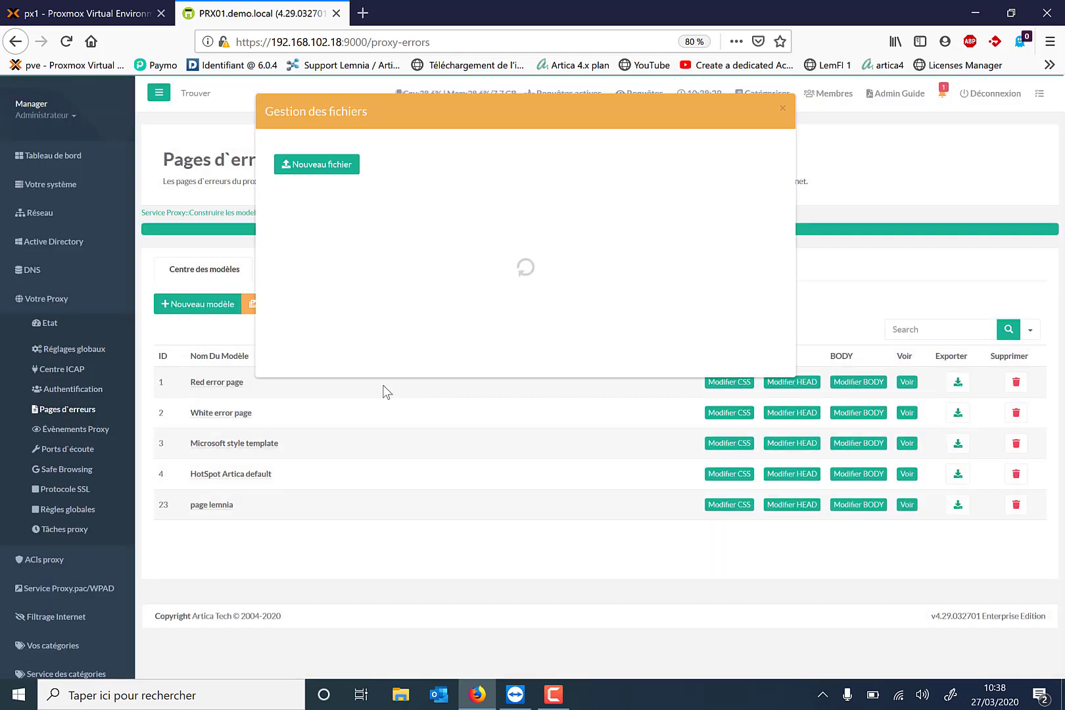
{"action": "left_click", "coordinate": [319, 171]}
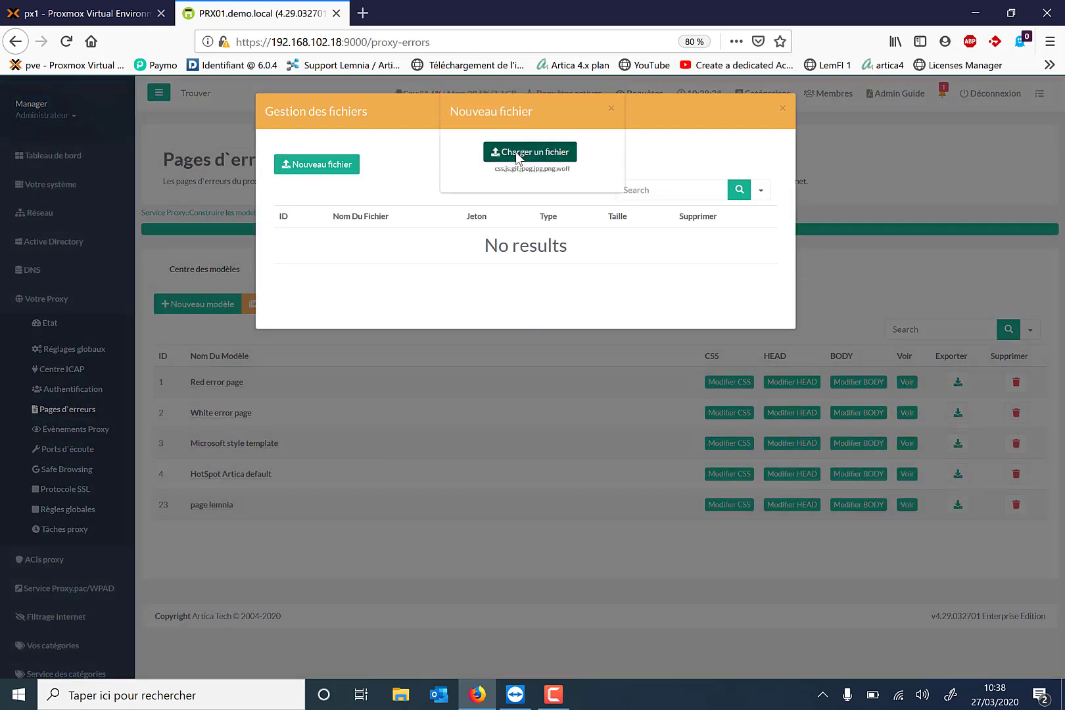
{"action": "left_click", "coordinate": [519, 155]}
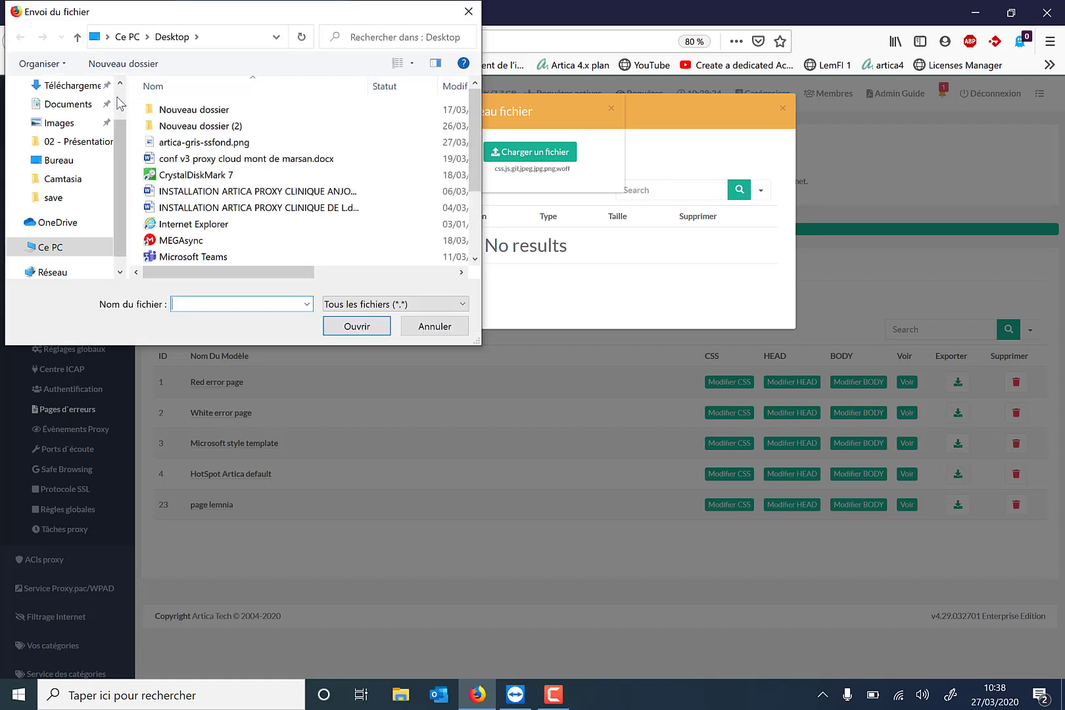
{"action": "left_click", "coordinate": [201, 142]}
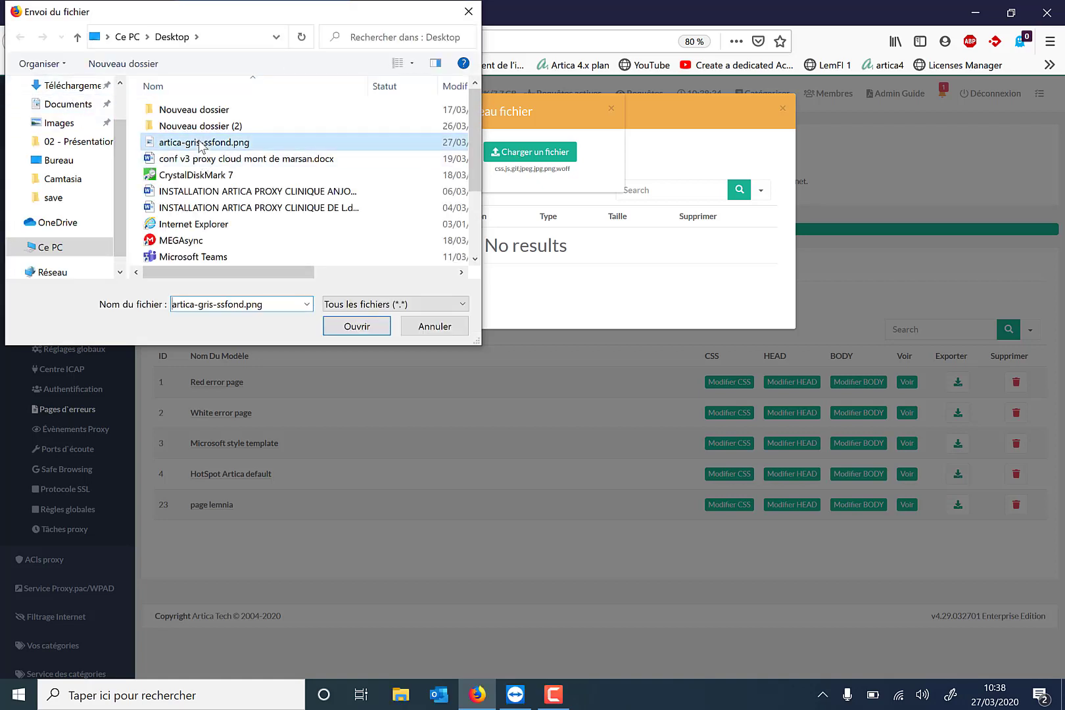
{"action": "left_click", "coordinate": [358, 327]}
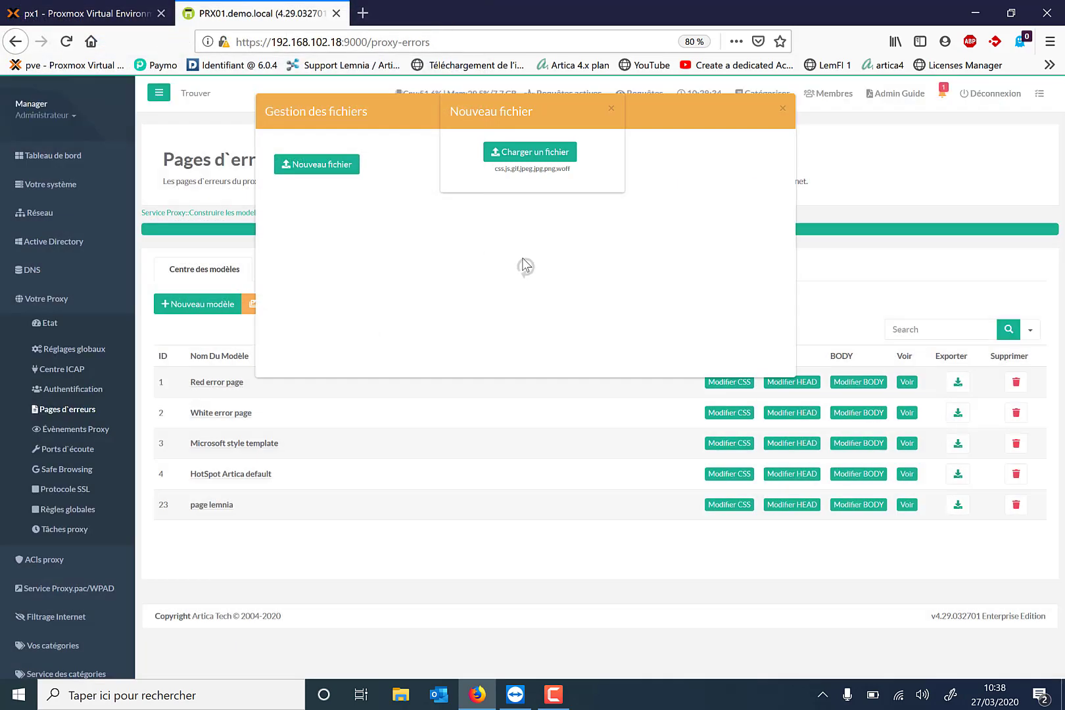
{"action": "left_click", "coordinate": [611, 108]}
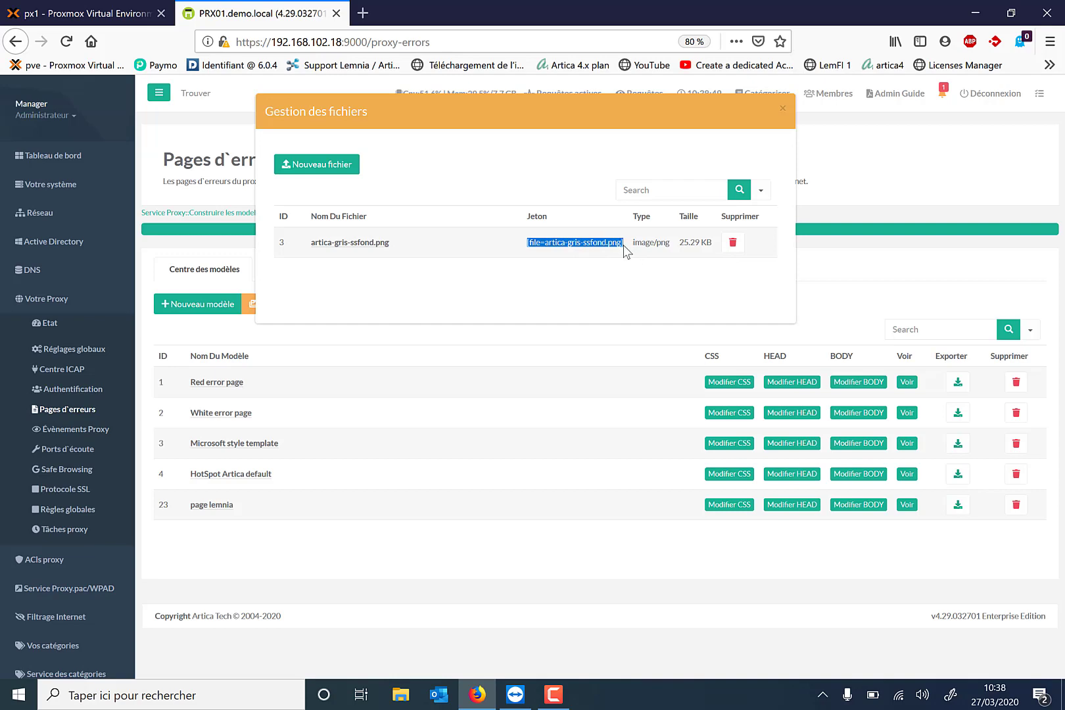
- Copy the image's file token [file=artica-gris-ssfond.png] into a new Notepad document, minimize it and close the file manager
{"action": "left_click", "coordinate": [250, 691]}
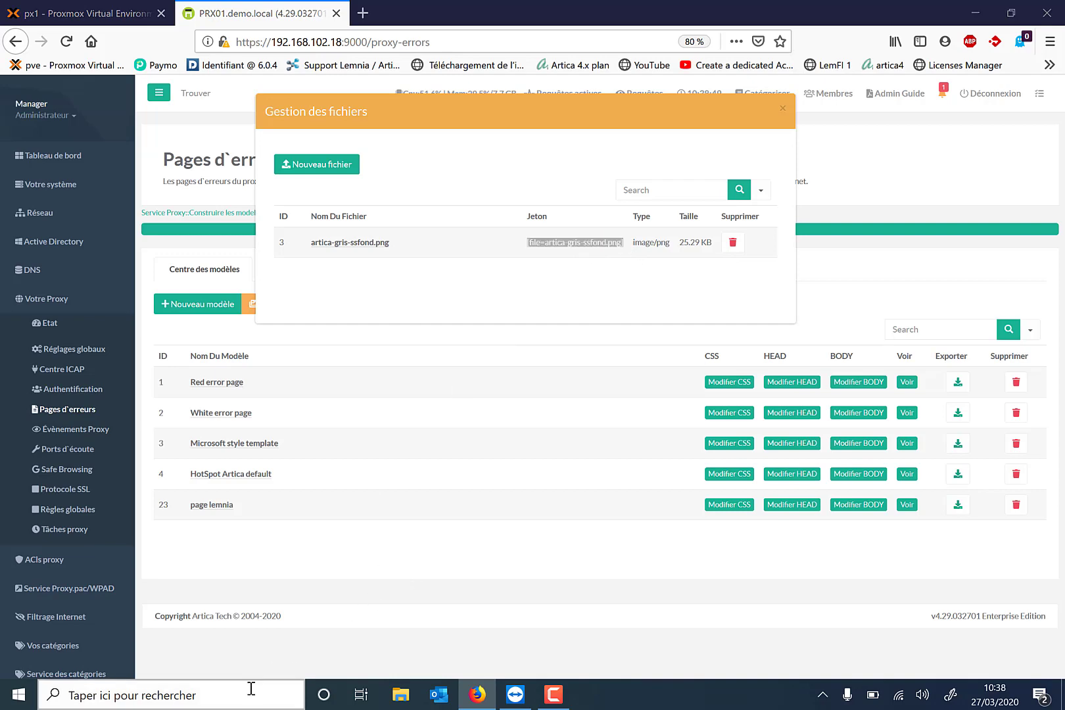
{"action": "type", "text": "blo"}
{"action": "key", "text": "Return"}
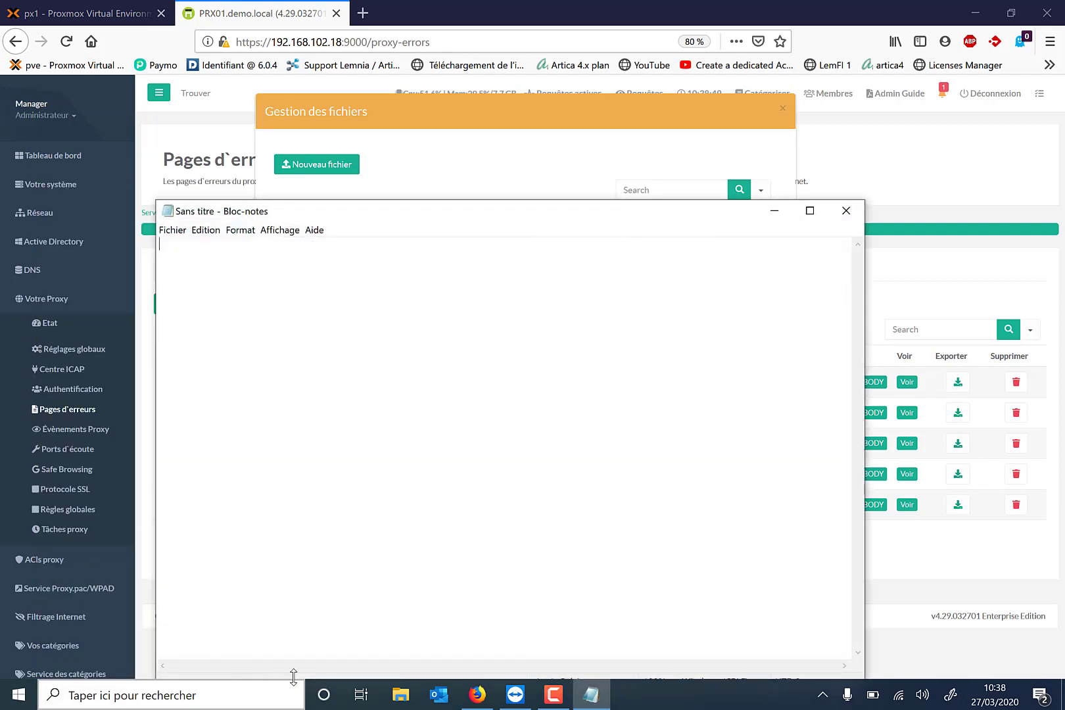
{"action": "type", "text": "[file=artica-gris-ssfond.png]"}
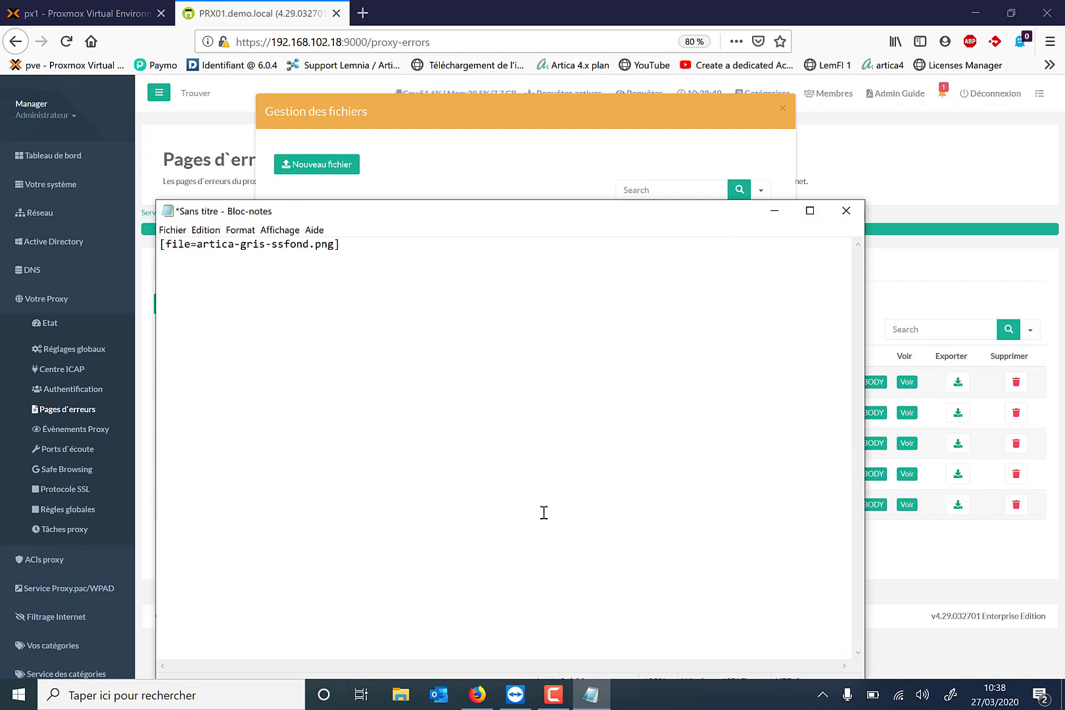
{"action": "left_click", "coordinate": [774, 211]}
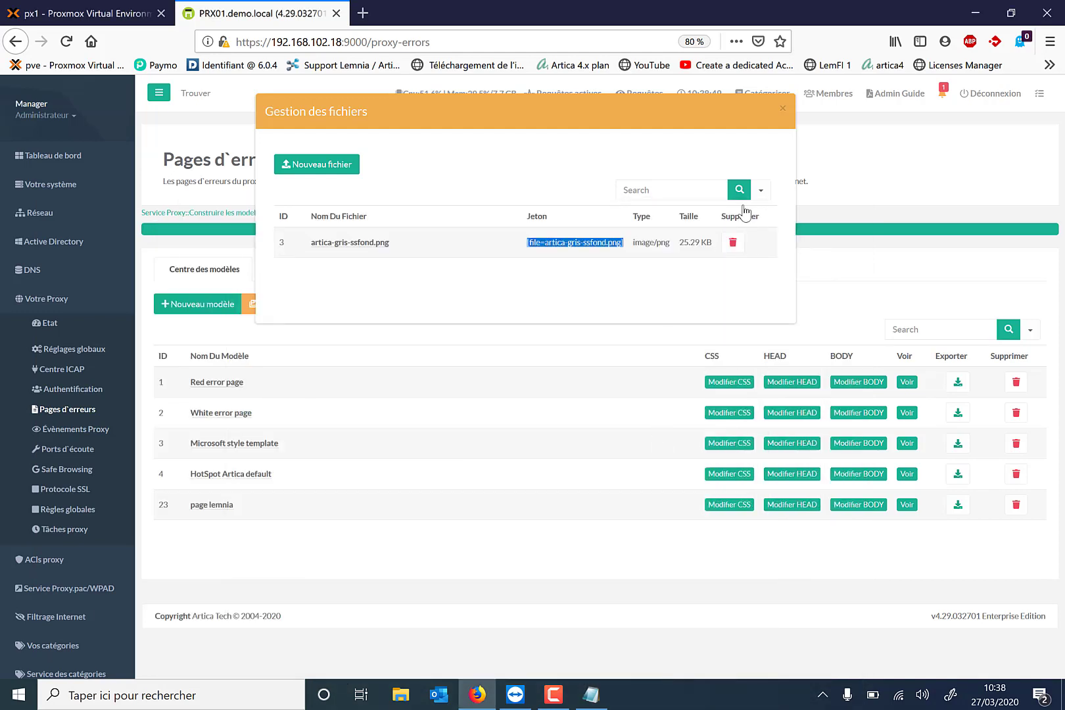
{"action": "left_click", "coordinate": [783, 109]}
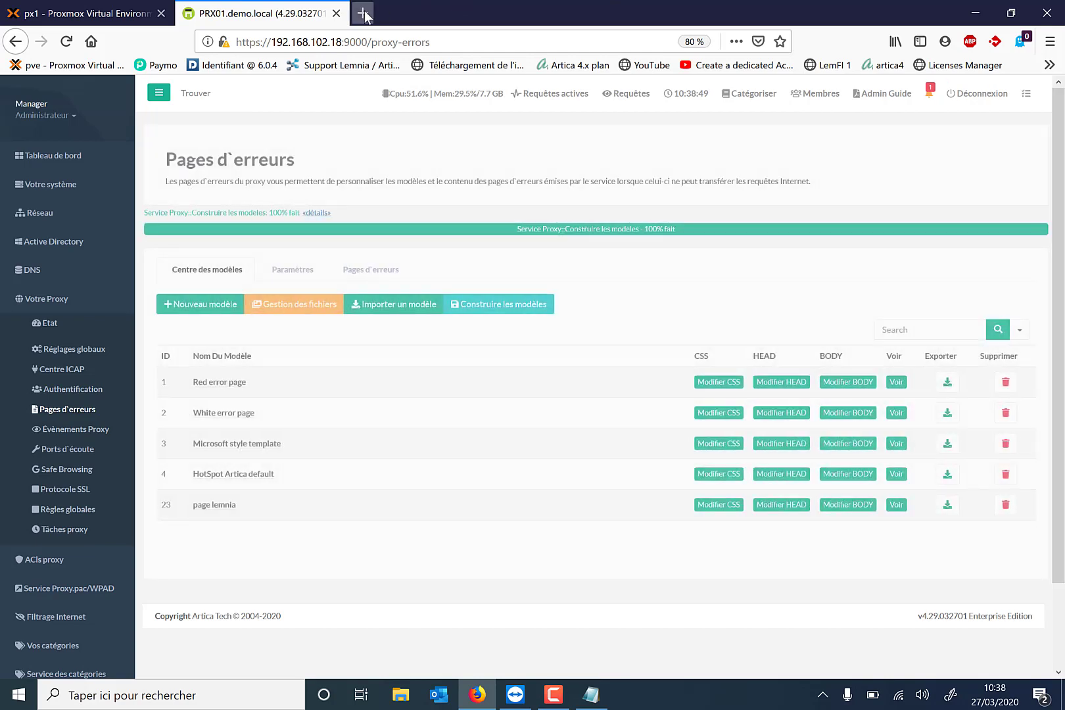
- In the page lemnia template's BODY, remove the wrapper id from the opening div and delete the h1 class=bad line
{"action": "left_click", "coordinate": [846, 507]}
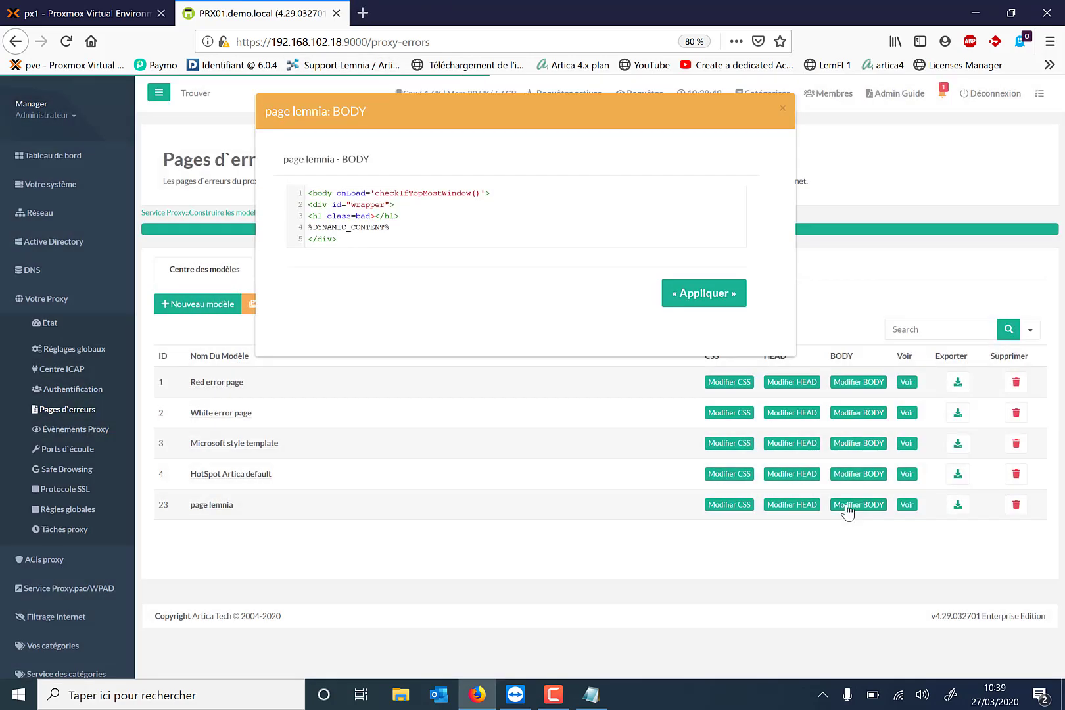
{"action": "left_click", "coordinate": [403, 205]}
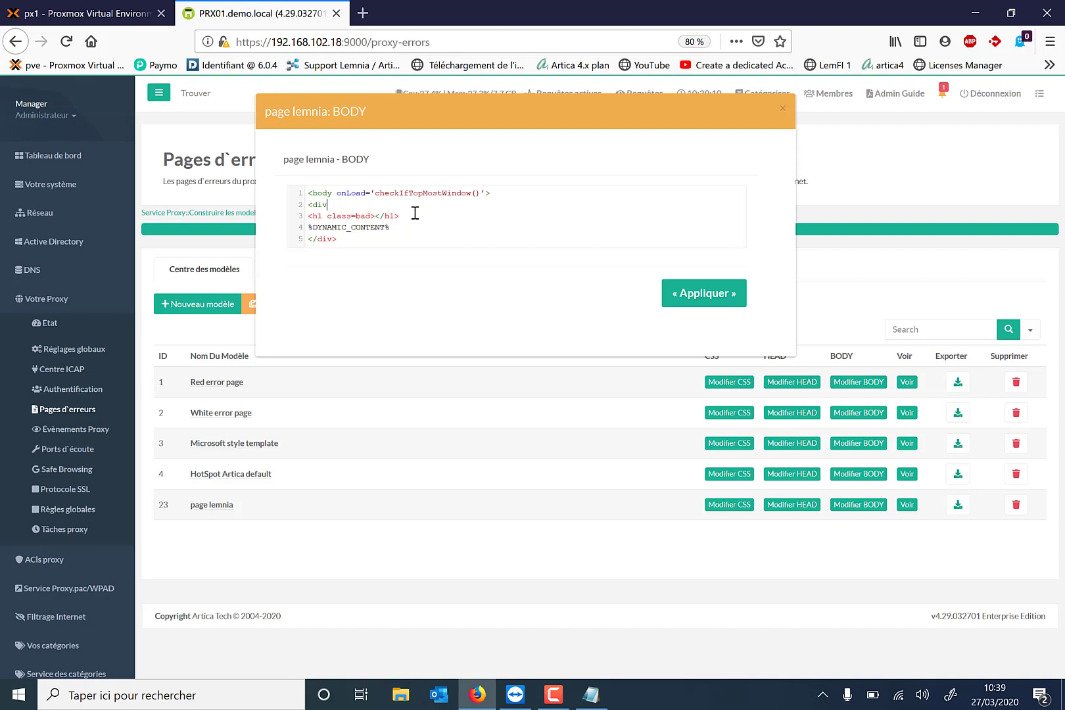
{"action": "type", "text": ">"}
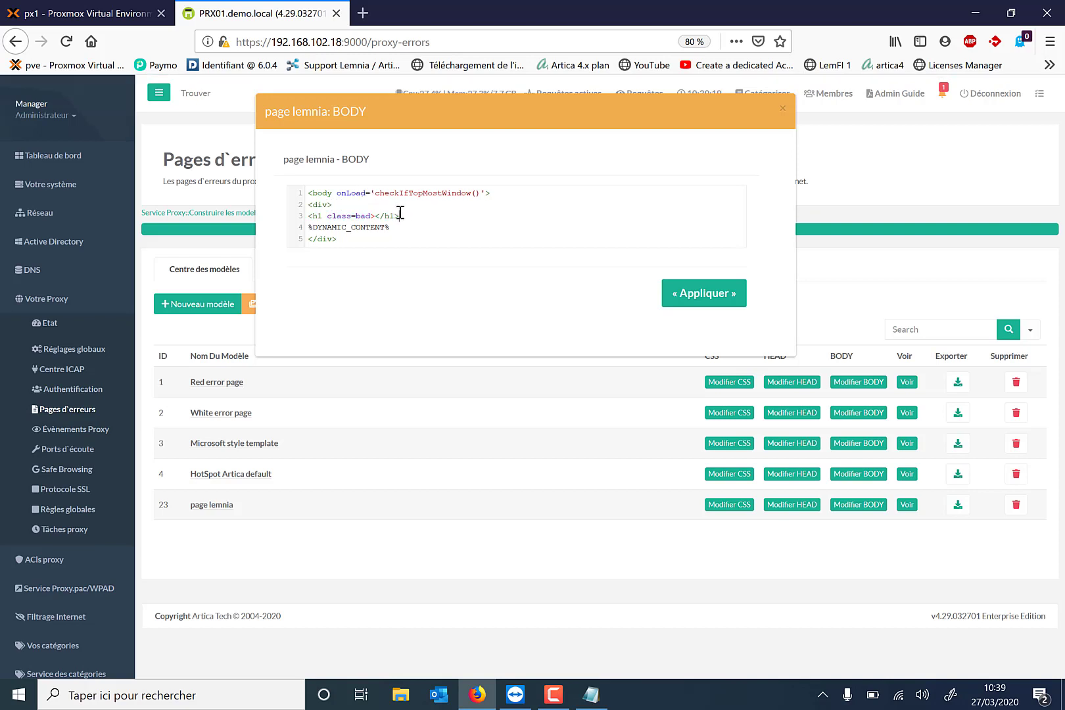
{"action": "left_click_drag", "start_coordinate": [399, 214], "coordinate": [308, 215]}
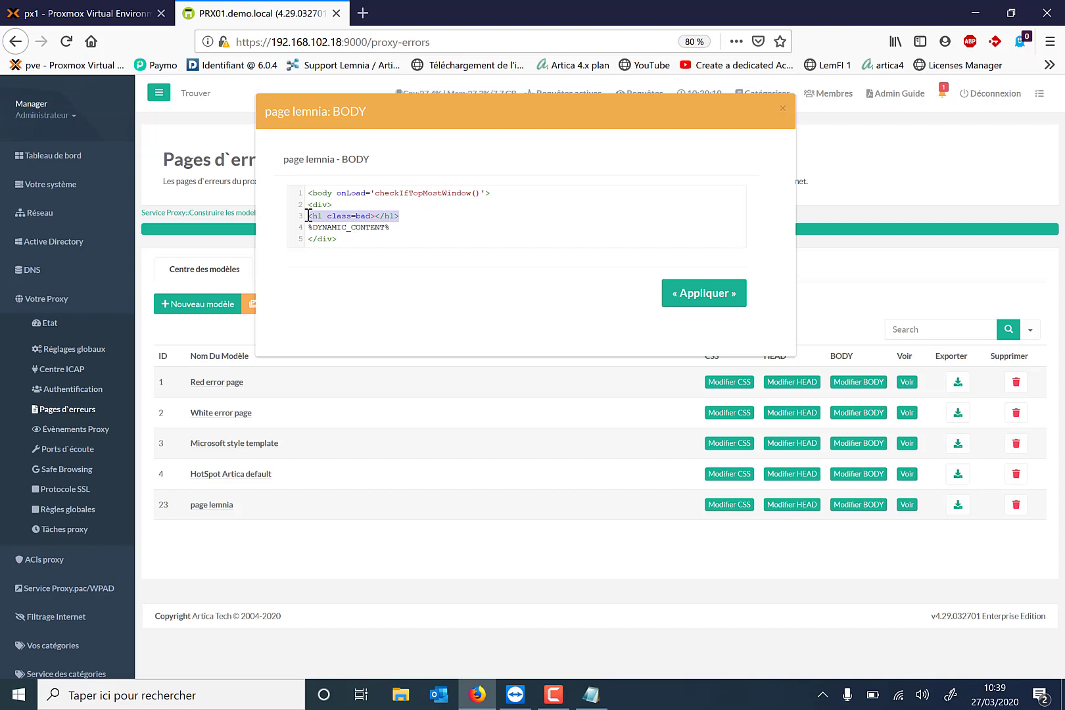
{"action": "key", "text": "Delete"}
- Search the web in a new tab for "balise img src html" and open the aliasdmc.fr page on the IMG tag
{"action": "left_click", "coordinate": [363, 13]}
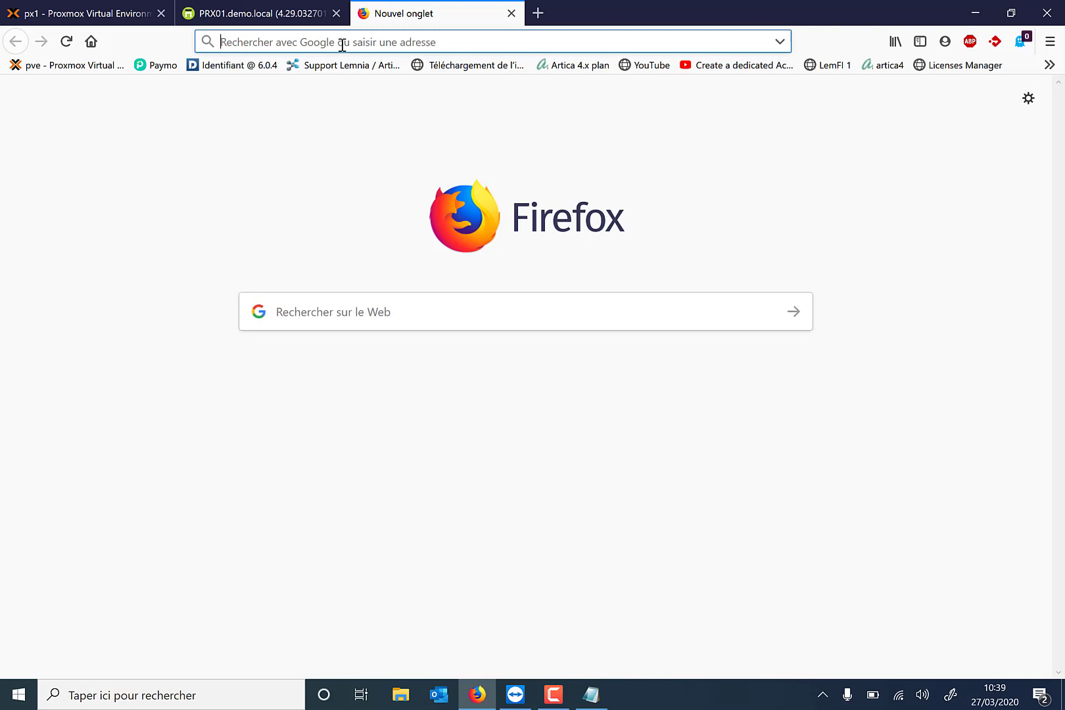
{"action": "type", "text": "balise i"}
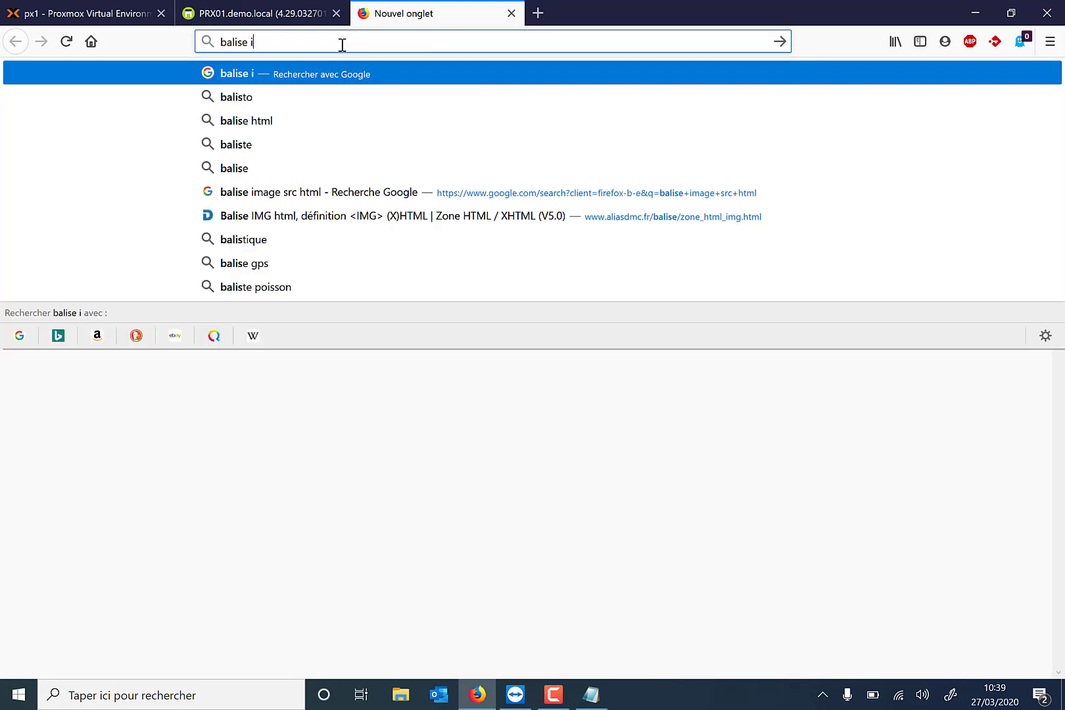
{"action": "type", "text": "mg src"}
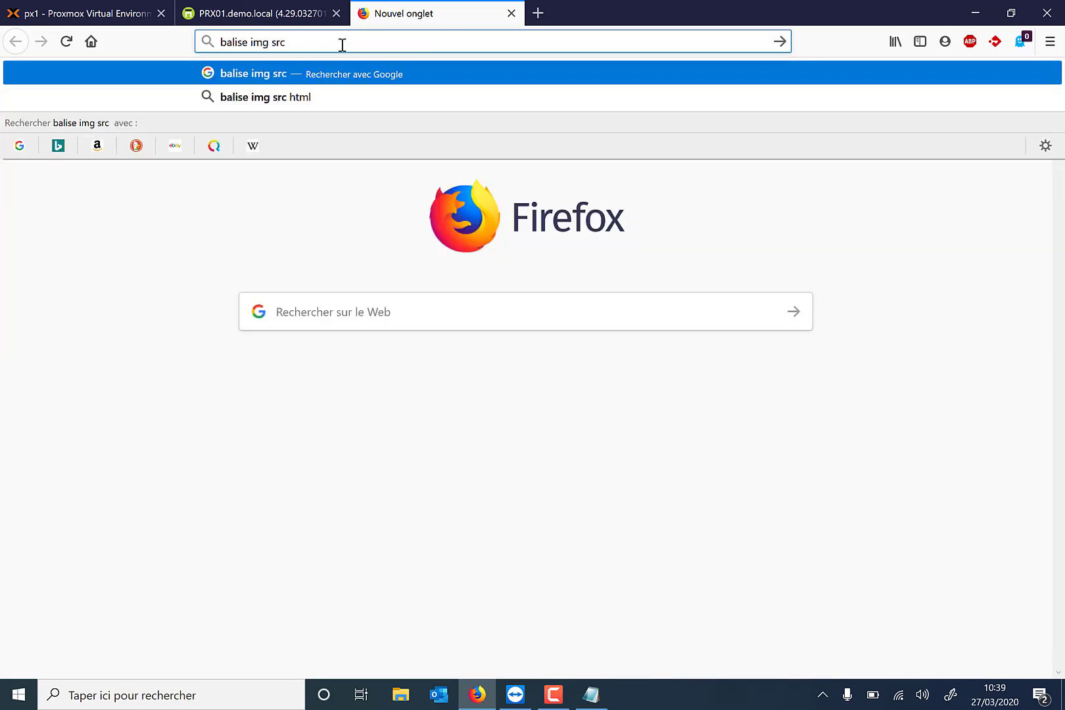
{"action": "type", "text": " html"}
{"action": "key", "text": "Return"}
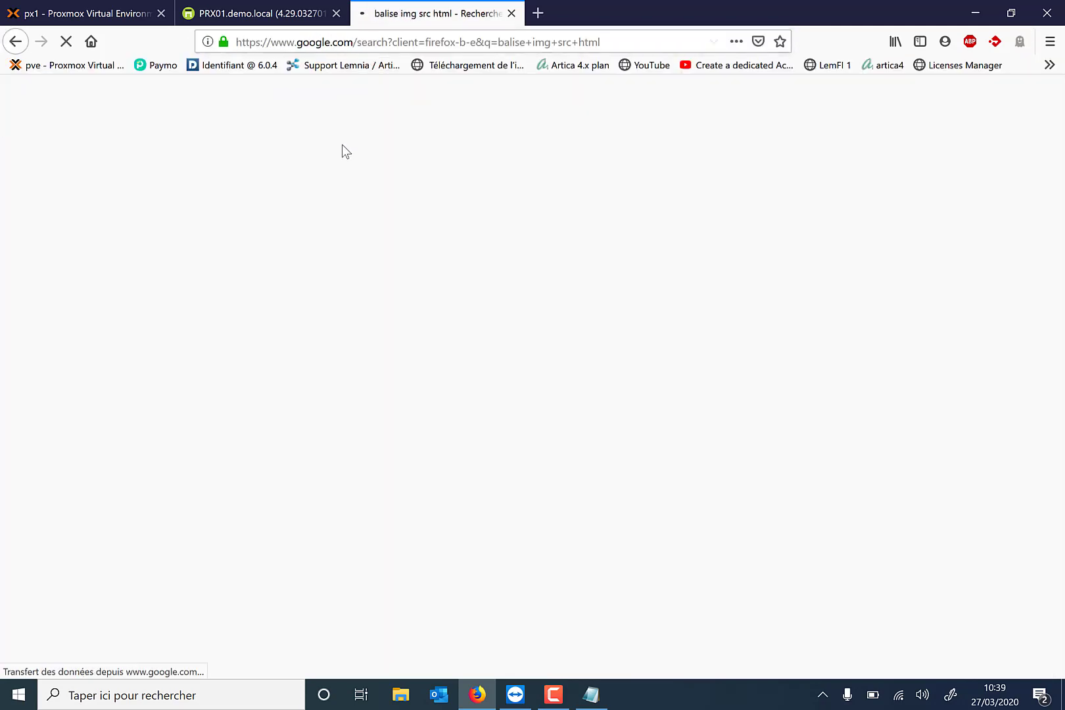
{"action": "scroll", "coordinate": [388, 303], "scroll_direction": "down", "scroll_amount": 2}
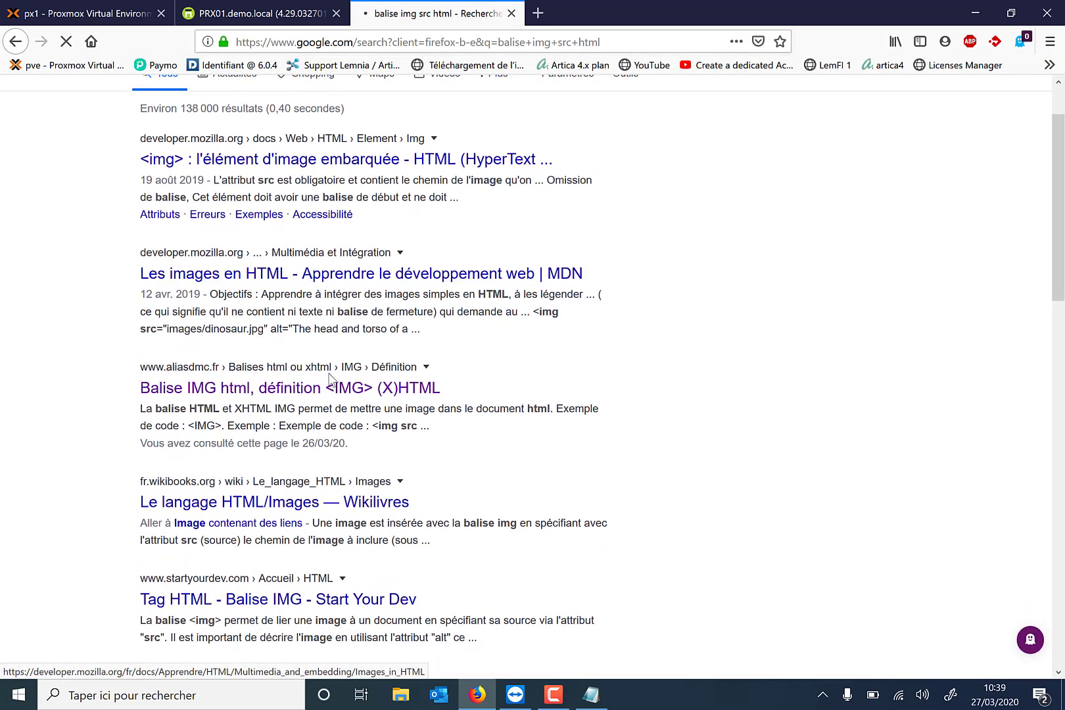
{"action": "left_click", "coordinate": [327, 382]}
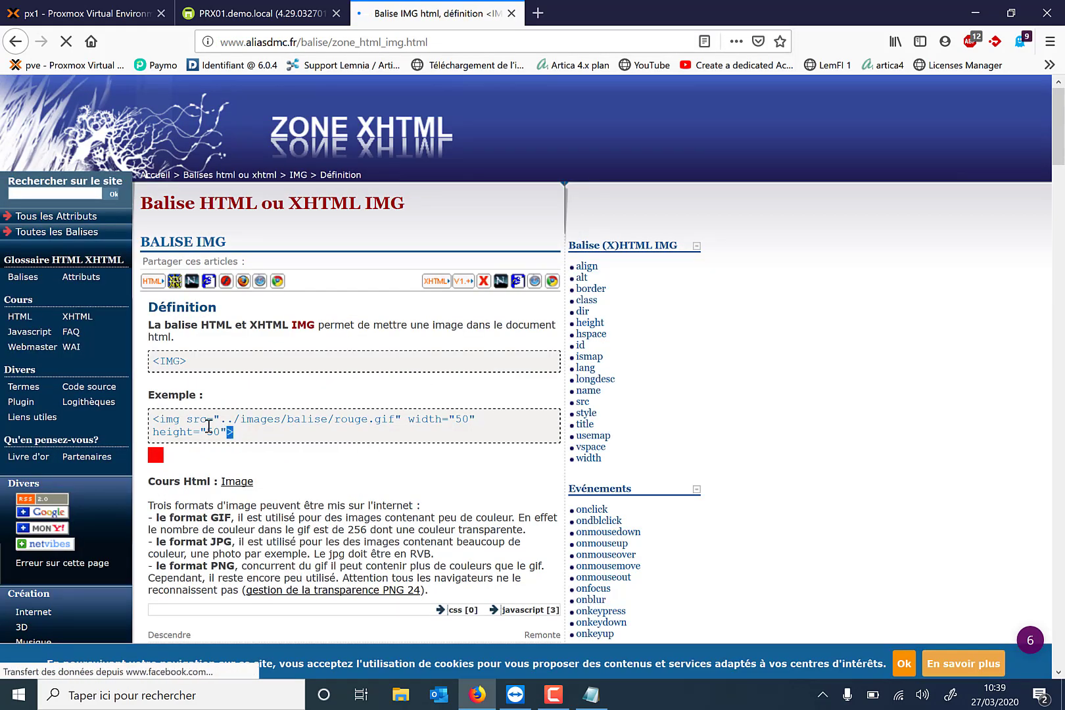
- Copy the example img tag from the IMG reference page and paste it above %DYNAMIC_CONTENT% in the page lemnia BODY
{"action": "left_click_drag", "start_coordinate": [231, 432], "coordinate": [150, 429]}
{"action": "key", "text": "ctrl+c"}
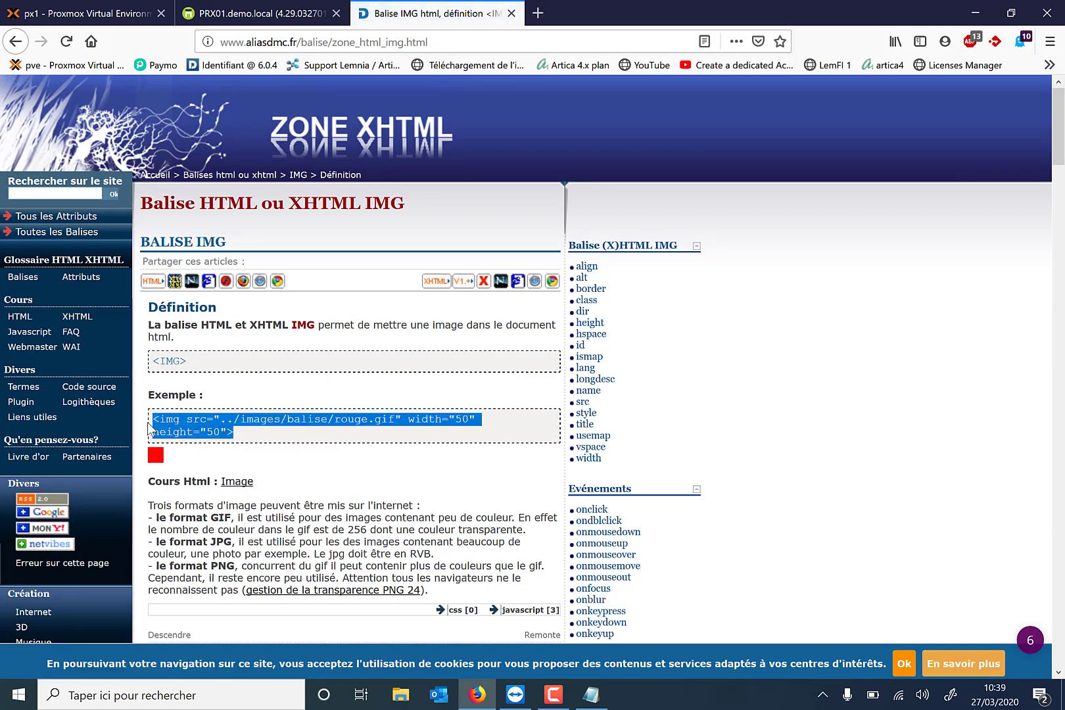
{"action": "left_click", "coordinate": [290, 20]}
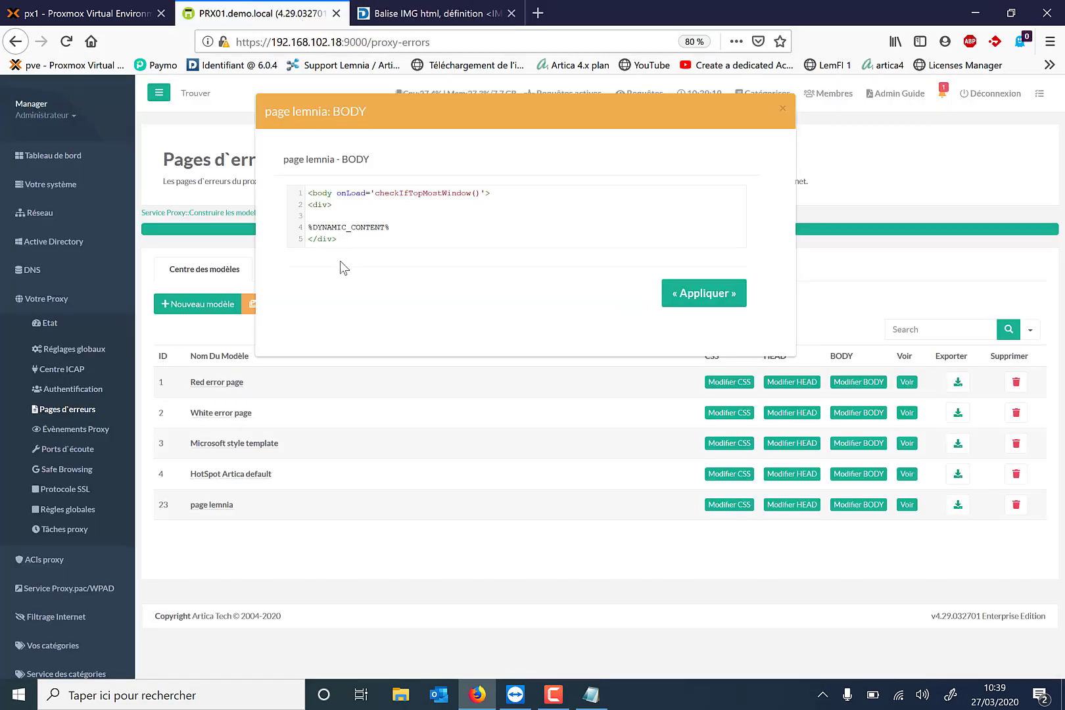
{"action": "key", "text": "ctrl+v"}
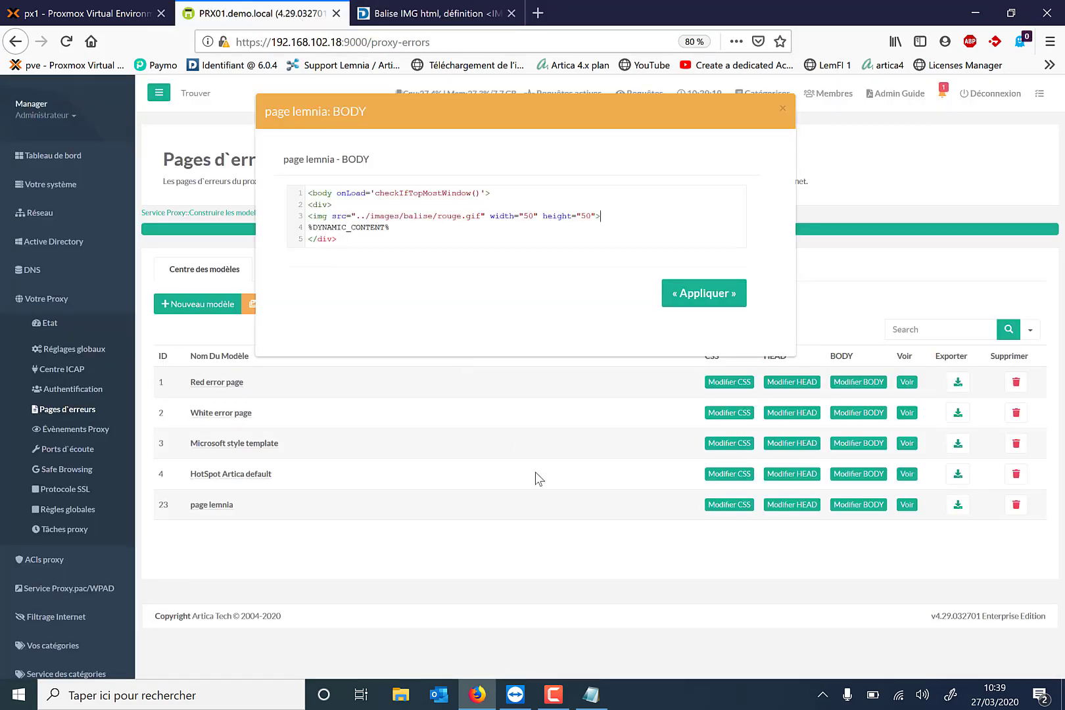
- Replace the img tag's path and size attributes with Notepad's [file=artica-gris-ssfond.png] token, apply the BODY and build the templates
{"action": "left_click", "coordinate": [591, 695]}
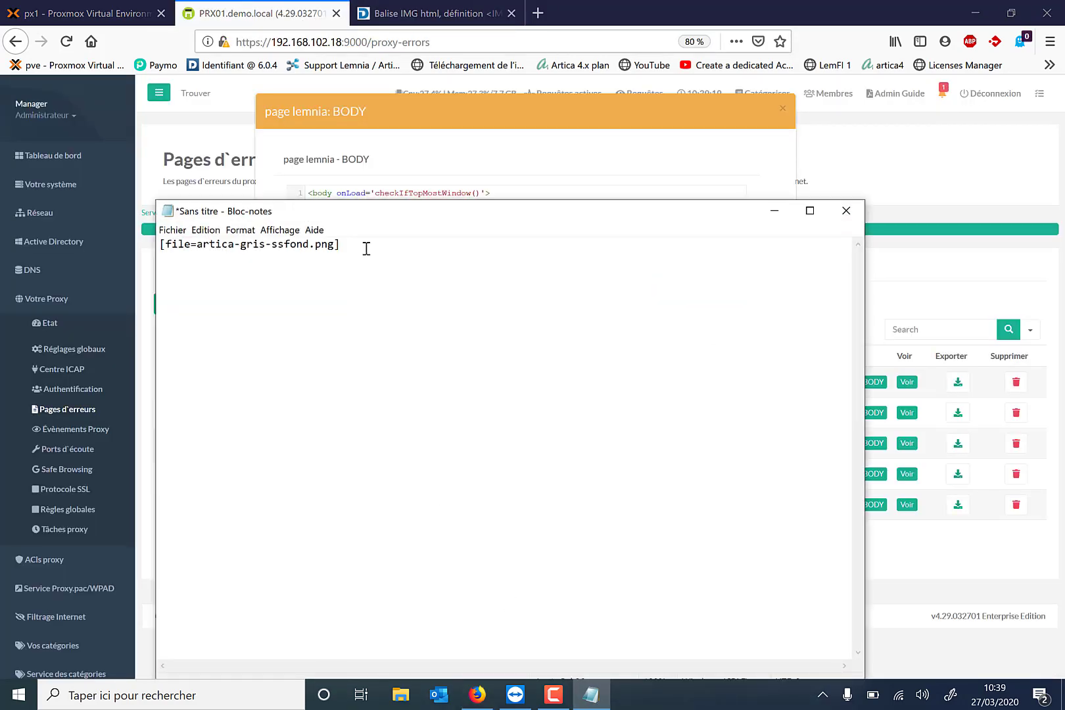
{"action": "left_click_drag", "start_coordinate": [343, 244], "coordinate": [149, 246]}
{"action": "key", "text": "ctrl+c"}
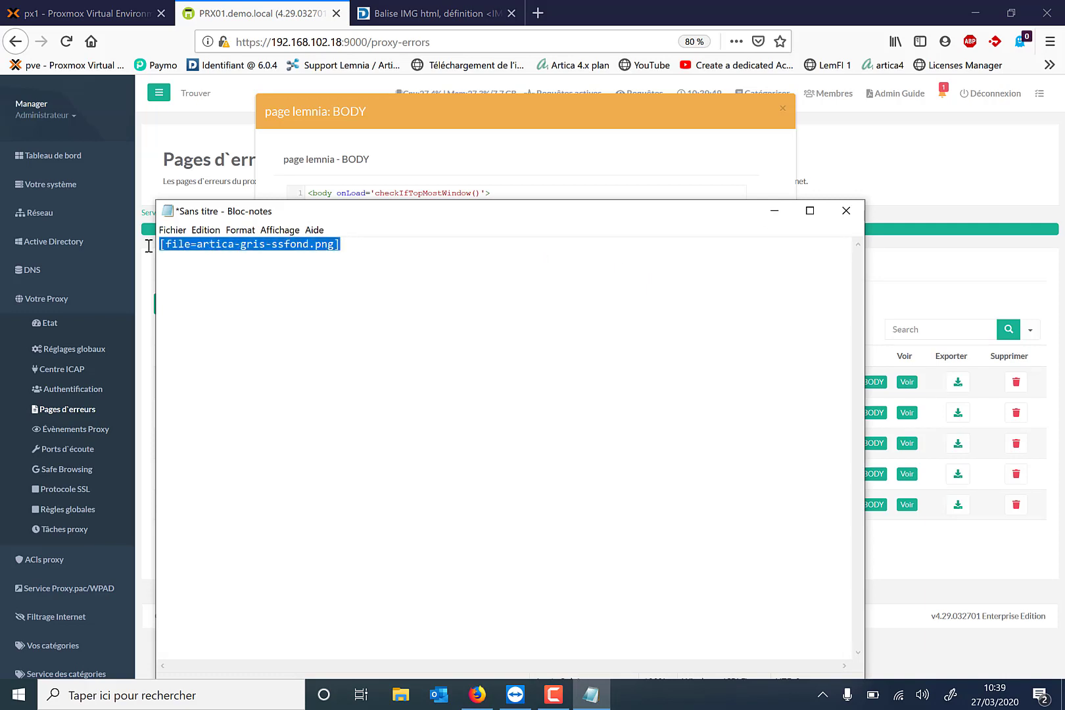
{"action": "left_click", "coordinate": [775, 211]}
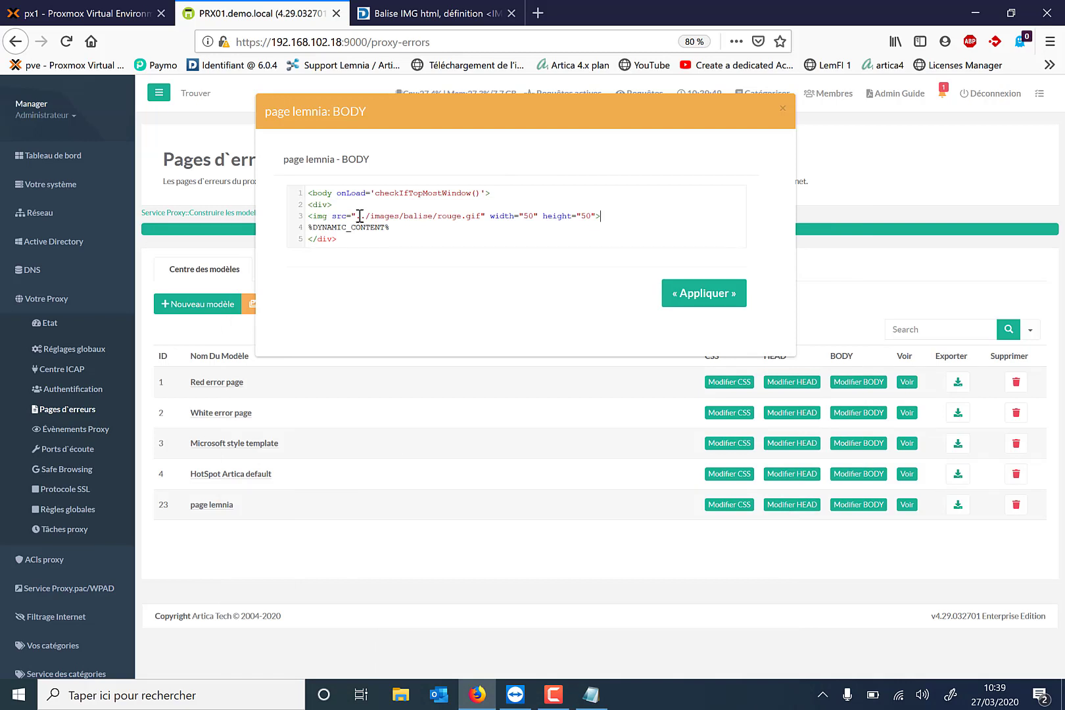
{"action": "left_click_drag", "start_coordinate": [359, 216], "coordinate": [591, 217]}
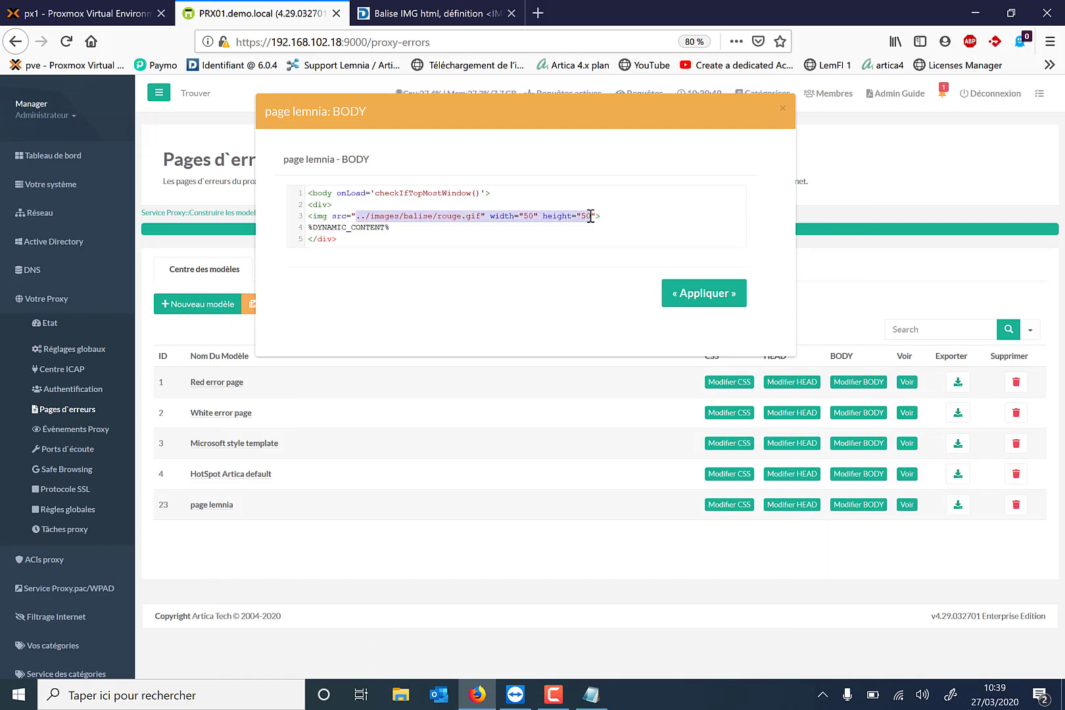
{"action": "key", "text": "ctrl+v"}
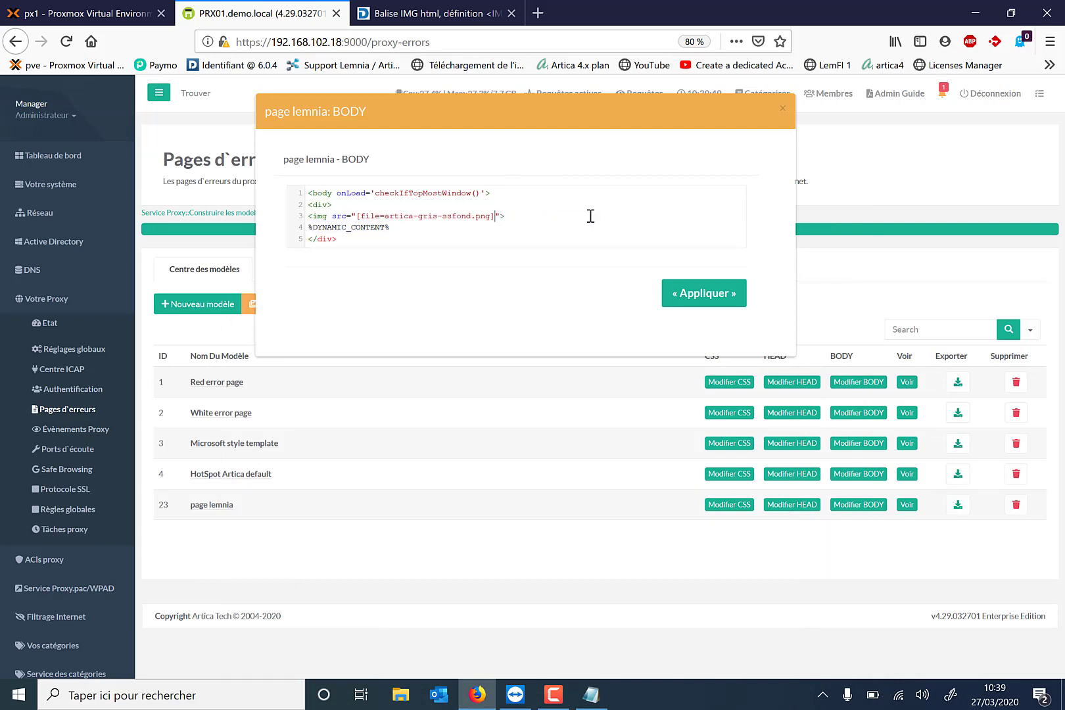
{"action": "left_click", "coordinate": [692, 296]}
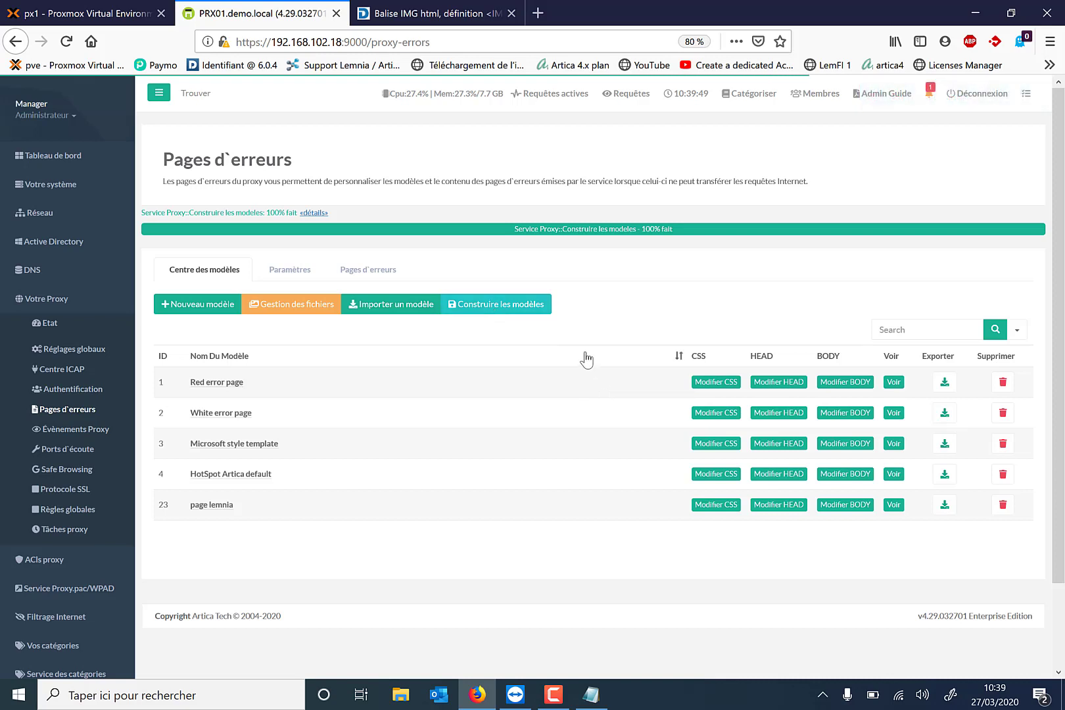
{"action": "left_click", "coordinate": [506, 309]}
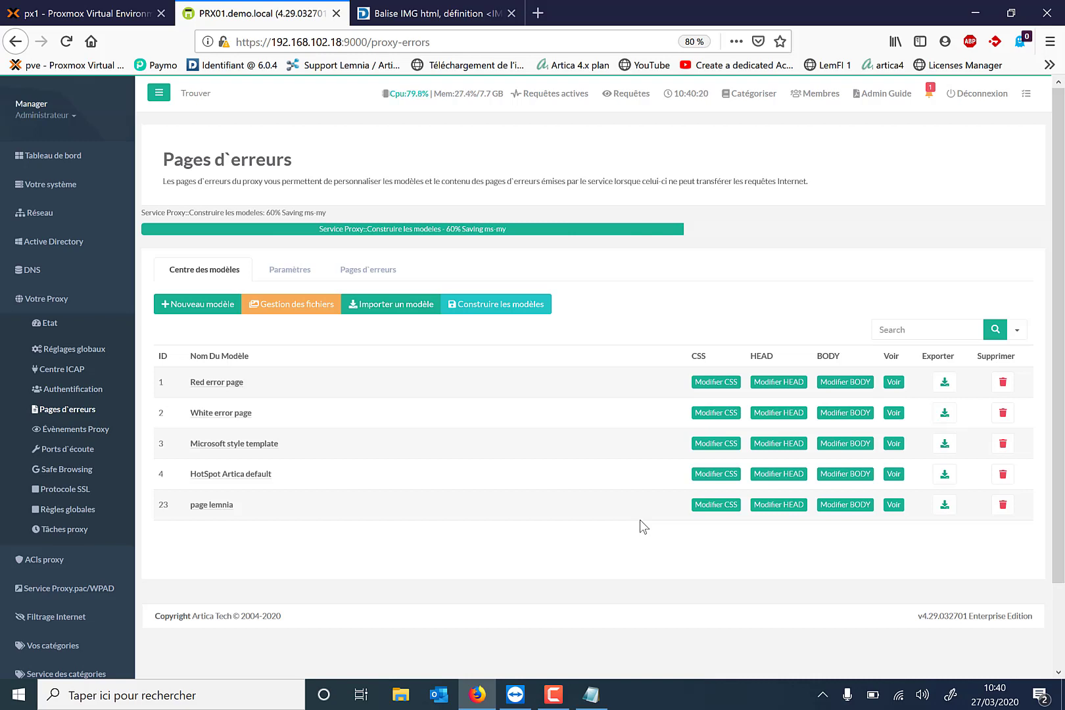
- In the page lemnia CSS, empty the .bad:before content string, apply the change and rebuild the templates
{"action": "left_click", "coordinate": [729, 506]}
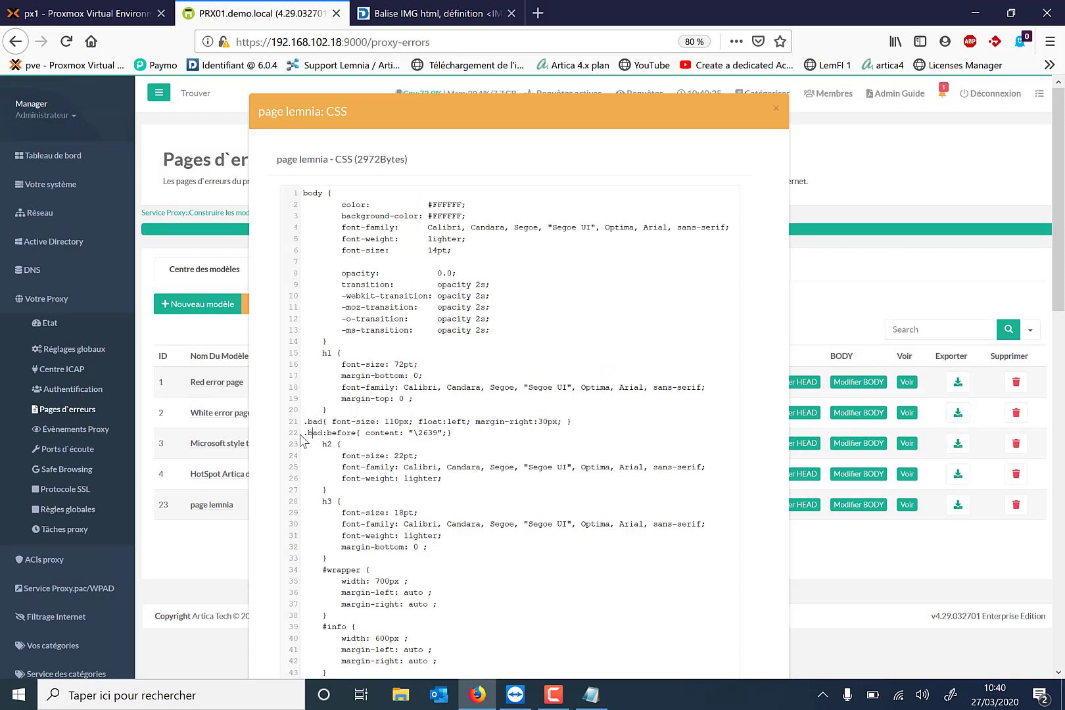
{"action": "left_click_drag", "start_coordinate": [303, 434], "coordinate": [448, 432]}
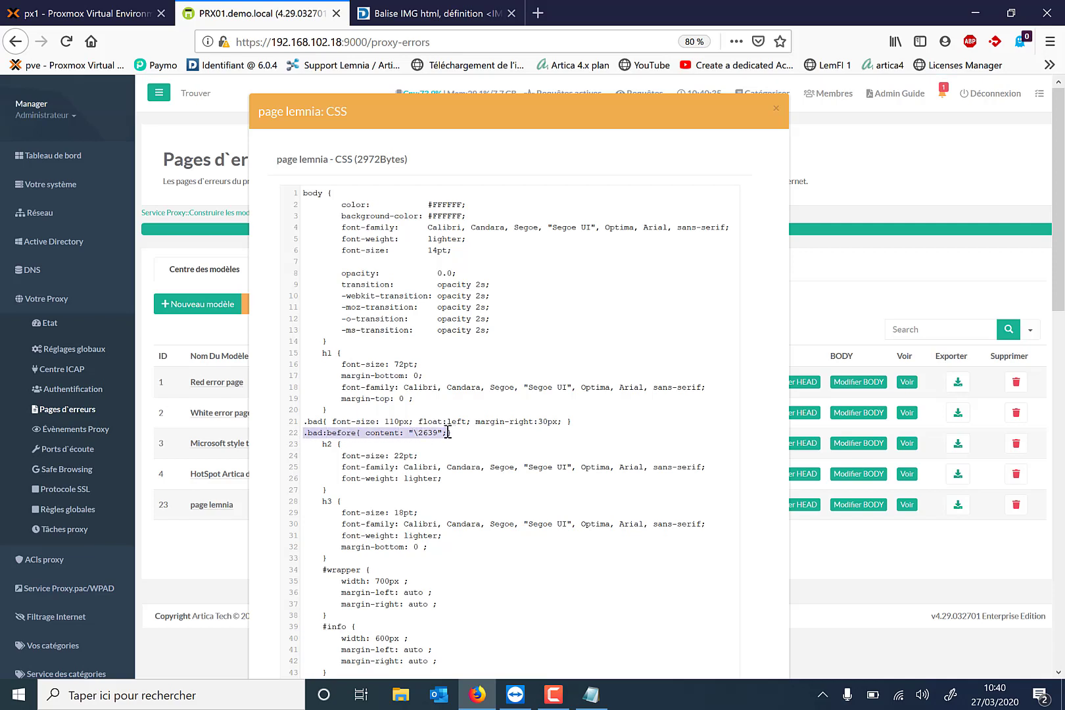
{"action": "left_click", "coordinate": [417, 434]}
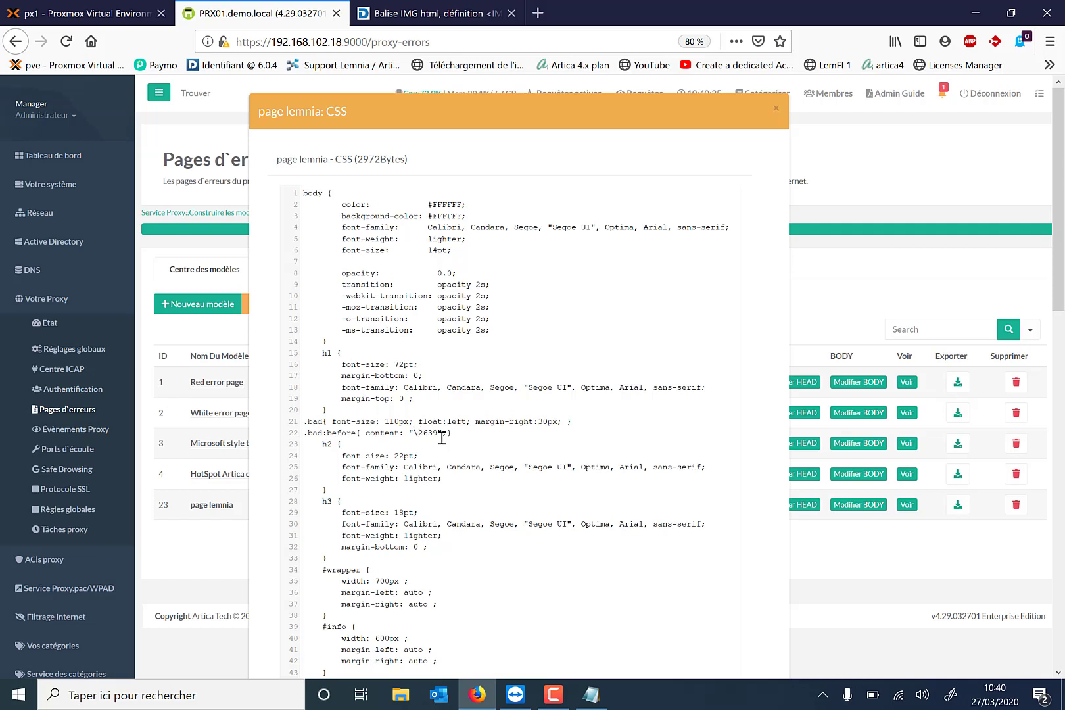
{"action": "key", "text": "Delete"}
{"action": "key", "text": "Delete"}
{"action": "key", "text": "Delete"}
{"action": "key", "text": "Delete"}
{"action": "scroll", "coordinate": [605, 453], "scroll_direction": "down", "scroll_amount": 6}
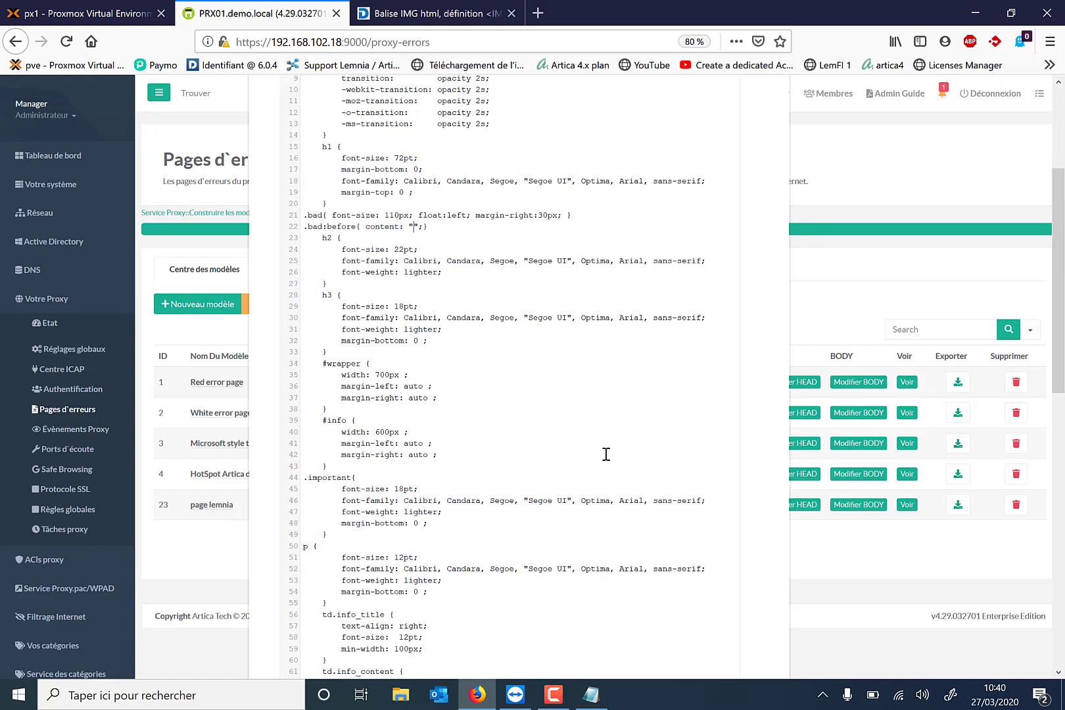
{"action": "scroll", "coordinate": [606, 454], "scroll_direction": "down", "scroll_amount": 20}
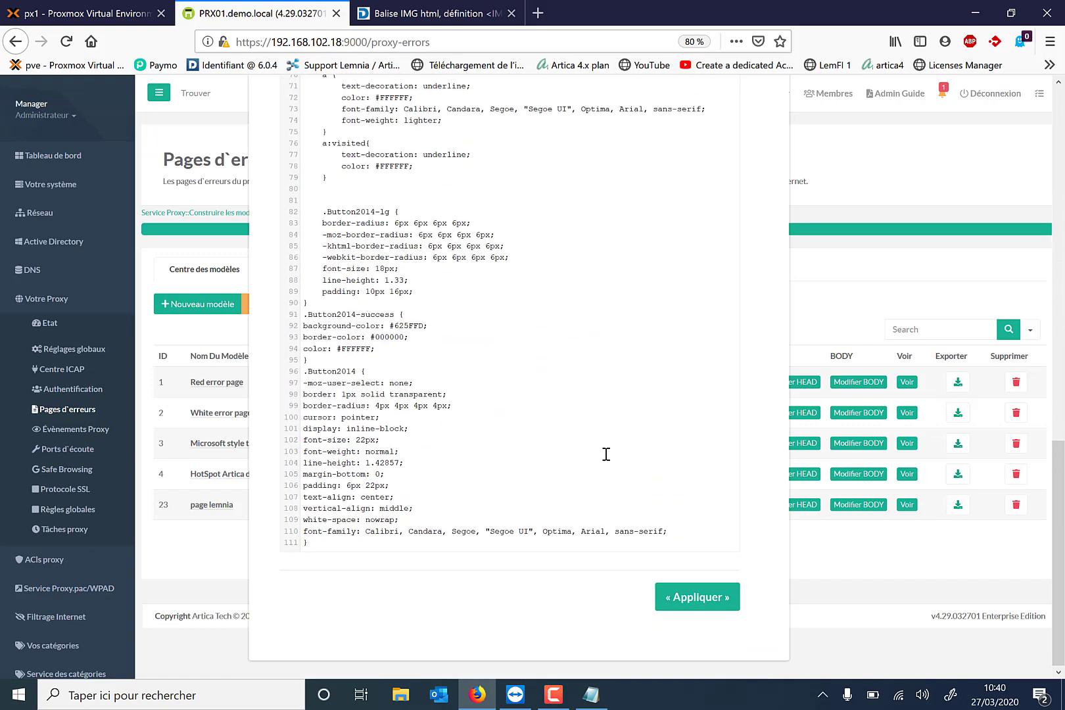
{"action": "left_click", "coordinate": [688, 597]}
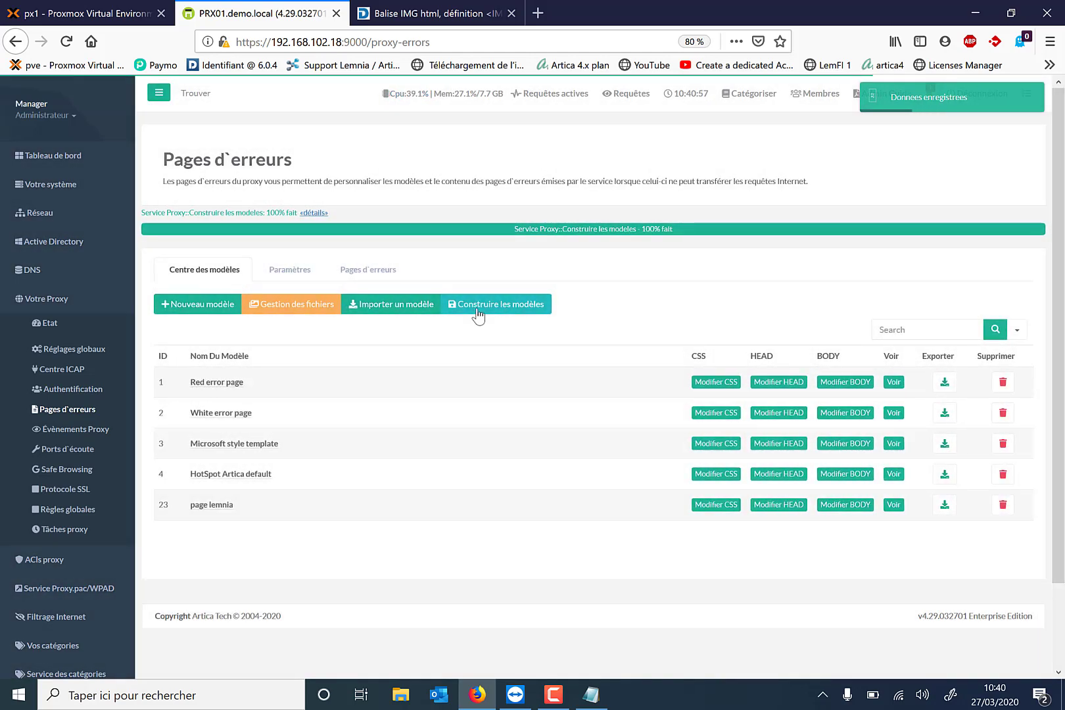
{"action": "left_click", "coordinate": [478, 314]}
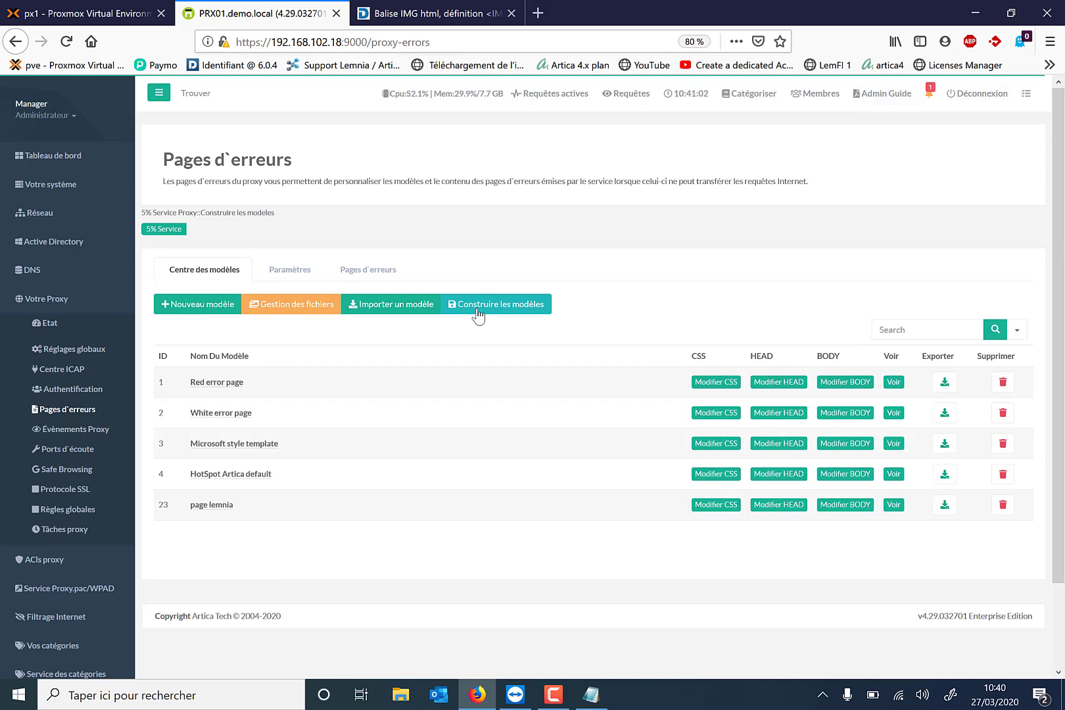
- Enable the local web engine for the web filtering error page with page filtrage lemnia as its website and apply
{"action": "left_click", "coordinate": [69, 618]}
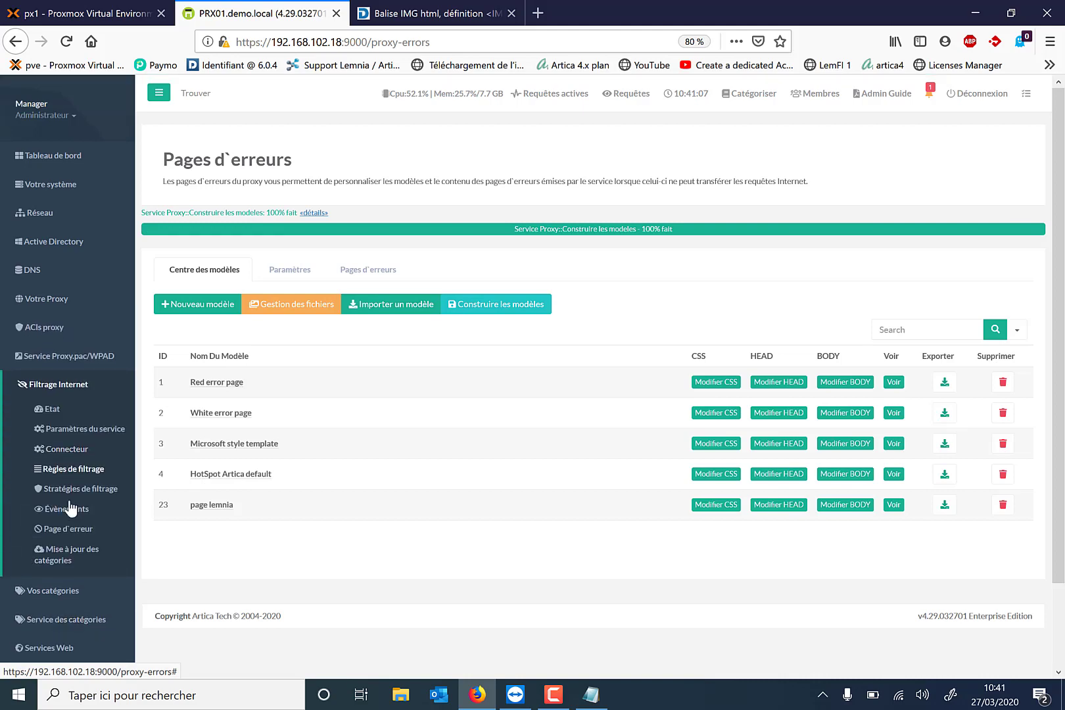
{"action": "left_click", "coordinate": [69, 532]}
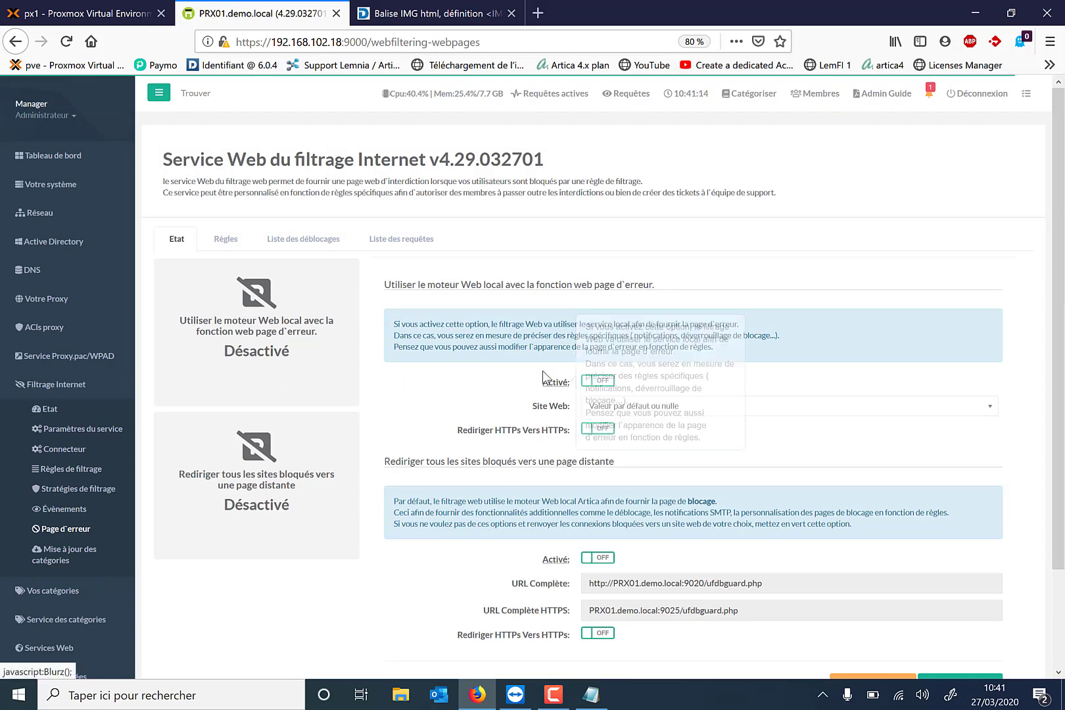
{"action": "left_click", "coordinate": [609, 381]}
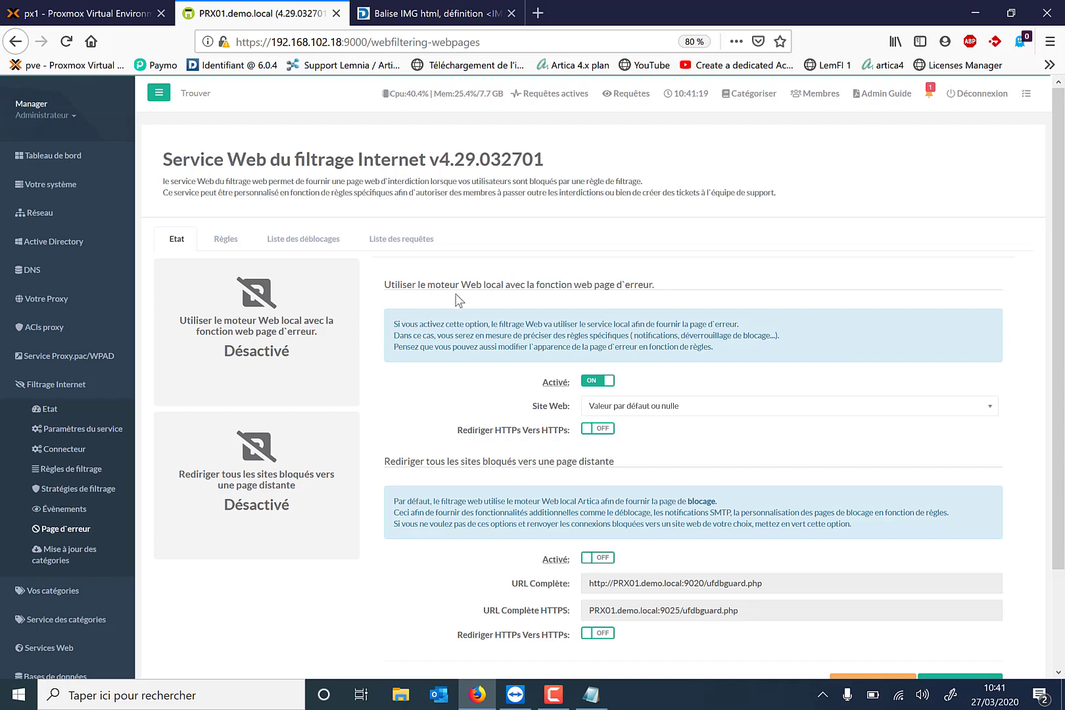
{"action": "left_click", "coordinate": [652, 407]}
{"action": "left_click", "coordinate": [642, 465]}
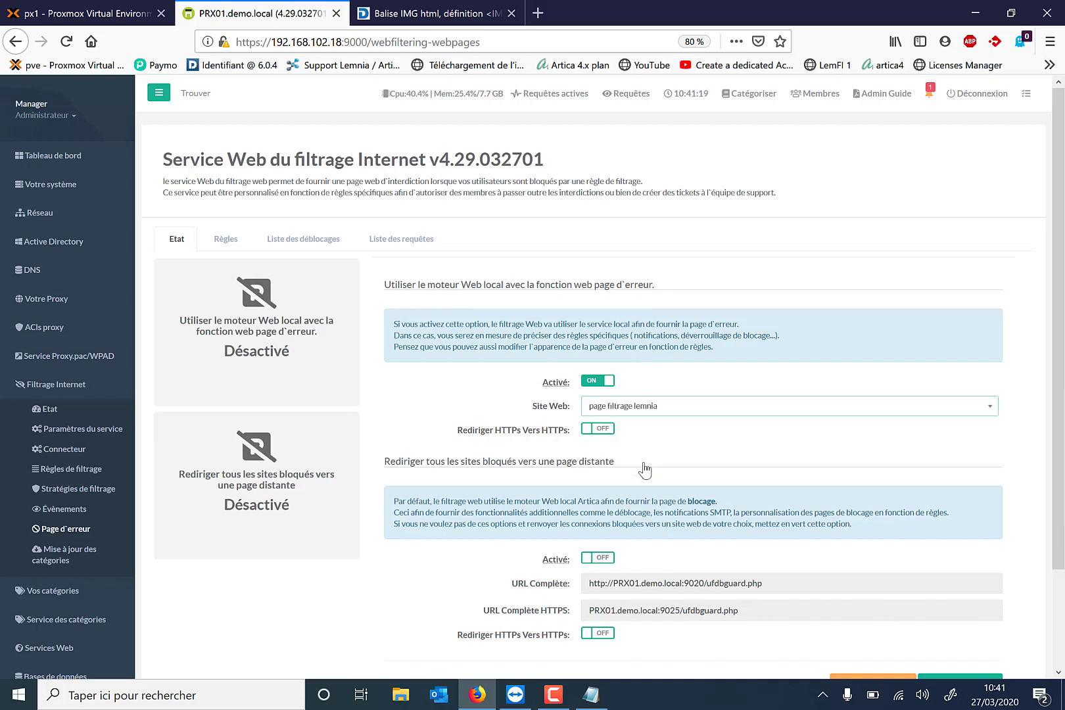
{"action": "scroll", "coordinate": [664, 432], "scroll_direction": "down", "scroll_amount": 2}
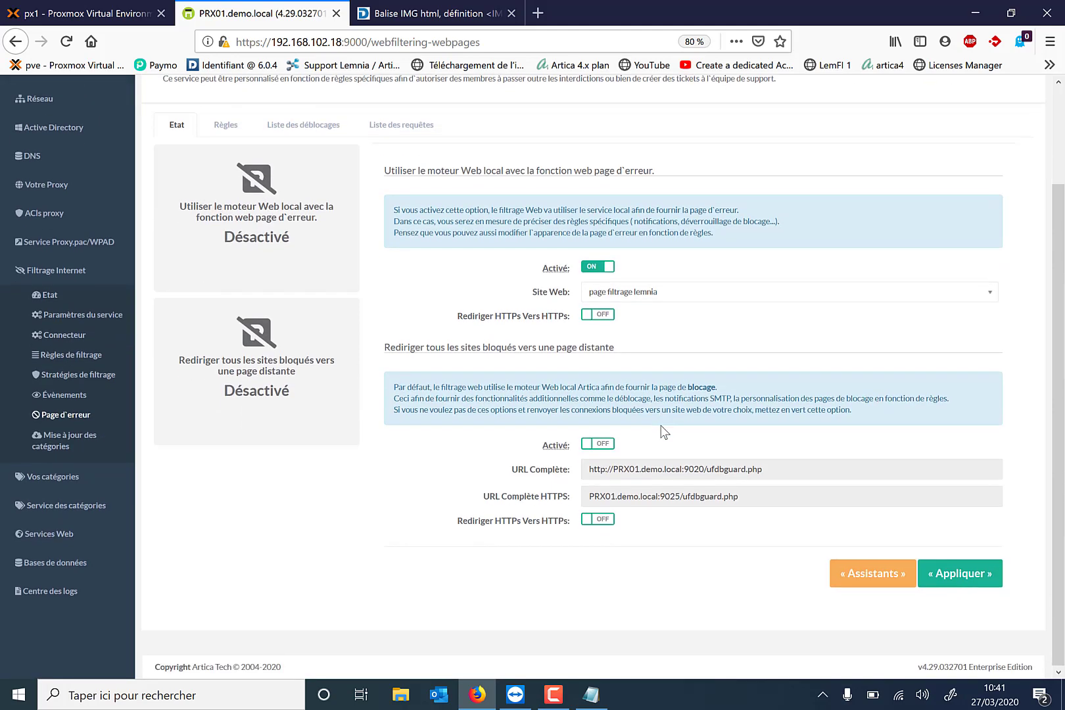
{"action": "left_click", "coordinate": [933, 581]}
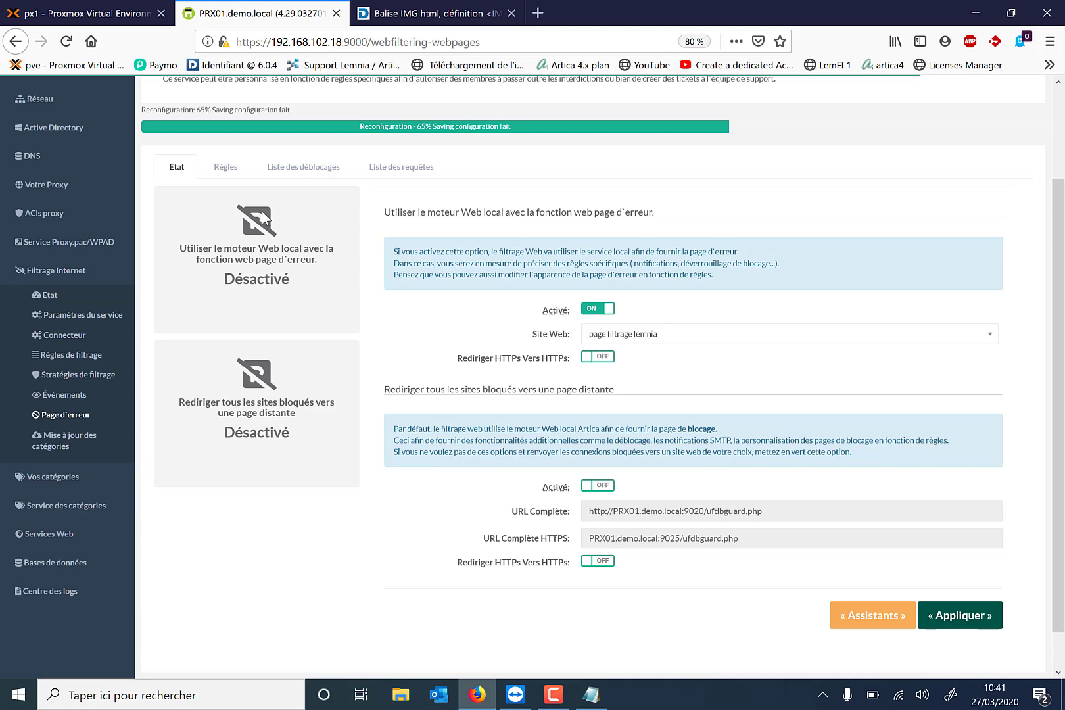
- Start a new web filtering error page rule named Regle filtrage lemnia
{"action": "left_click", "coordinate": [224, 172]}
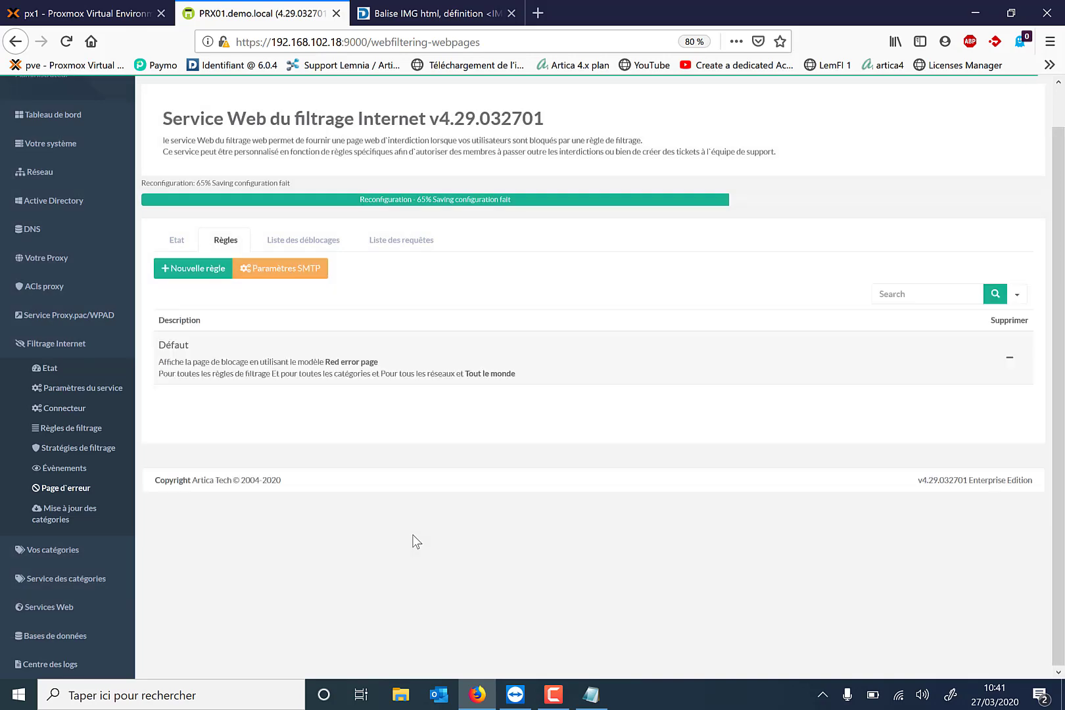
{"action": "left_click", "coordinate": [190, 270]}
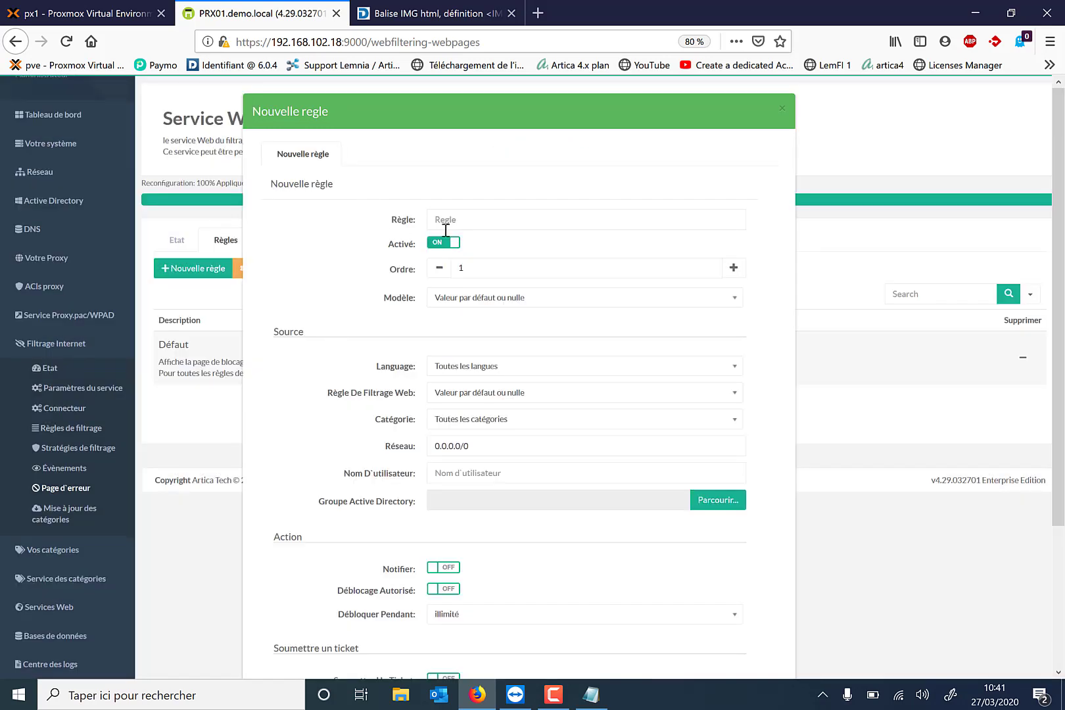
{"action": "left_click", "coordinate": [451, 224]}
{"action": "type", "text": "Reg"}
{"action": "scroll", "coordinate": [451, 226], "scroll_direction": "down", "scroll_amount": 2}
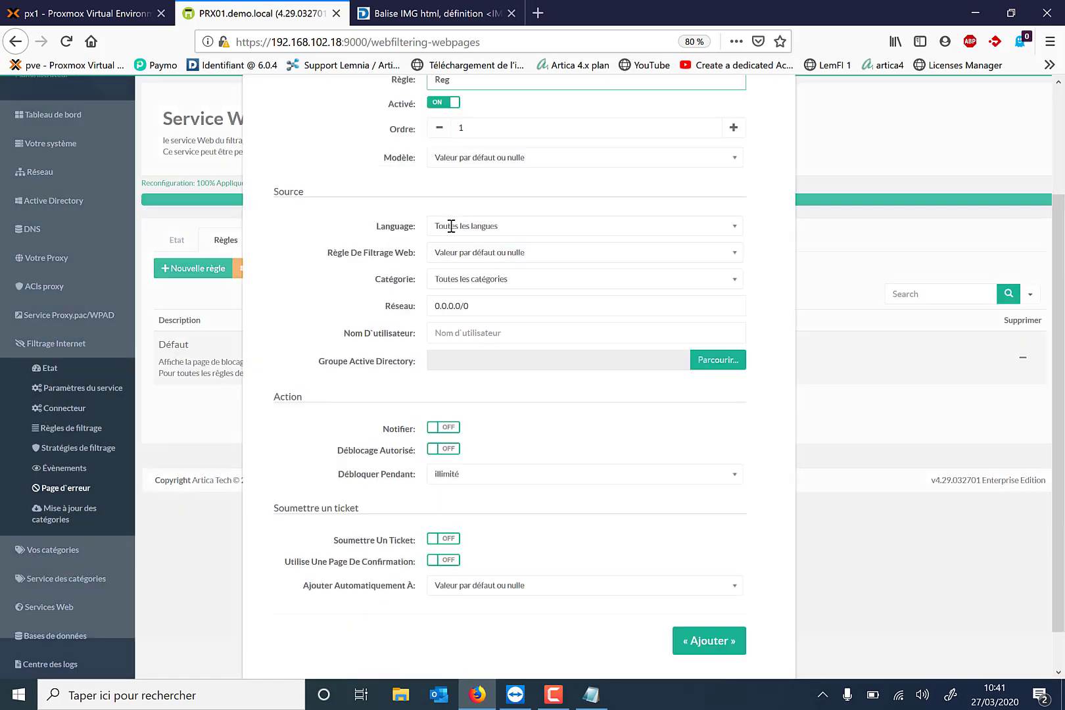
{"action": "scroll", "coordinate": [451, 225], "scroll_direction": "up", "scroll_amount": 2}
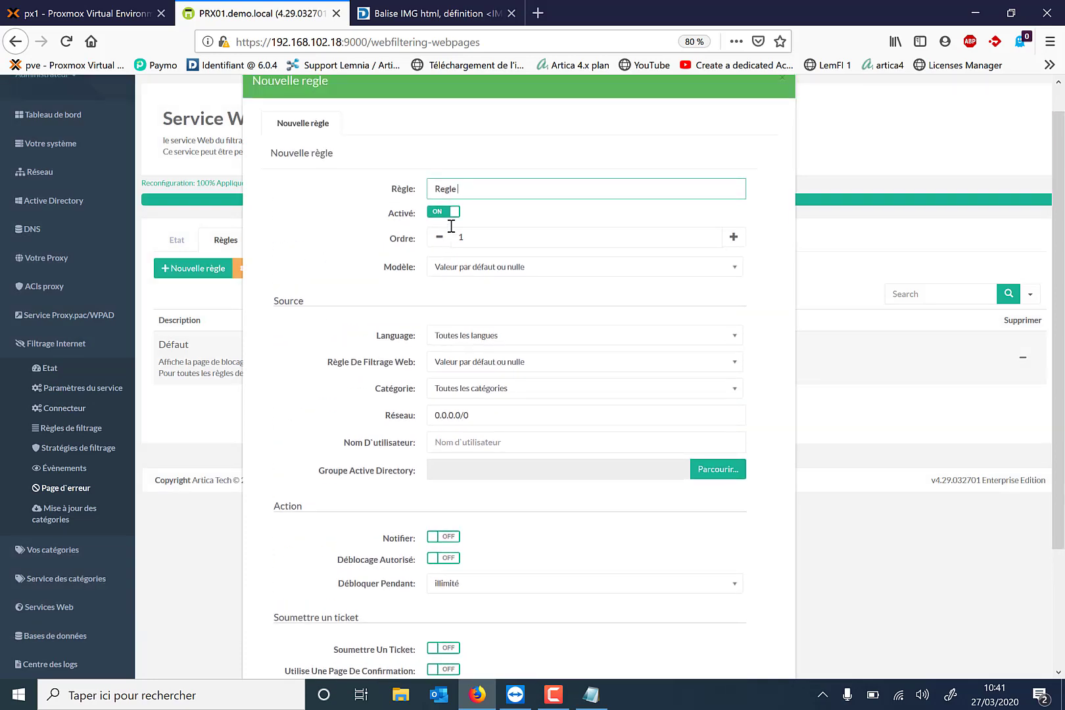
{"action": "type", "text": "le filtrage lemnia"}
- Assign the page lemnia template to the new rule and add it with the remaining default settings
{"action": "left_click", "coordinate": [468, 269]}
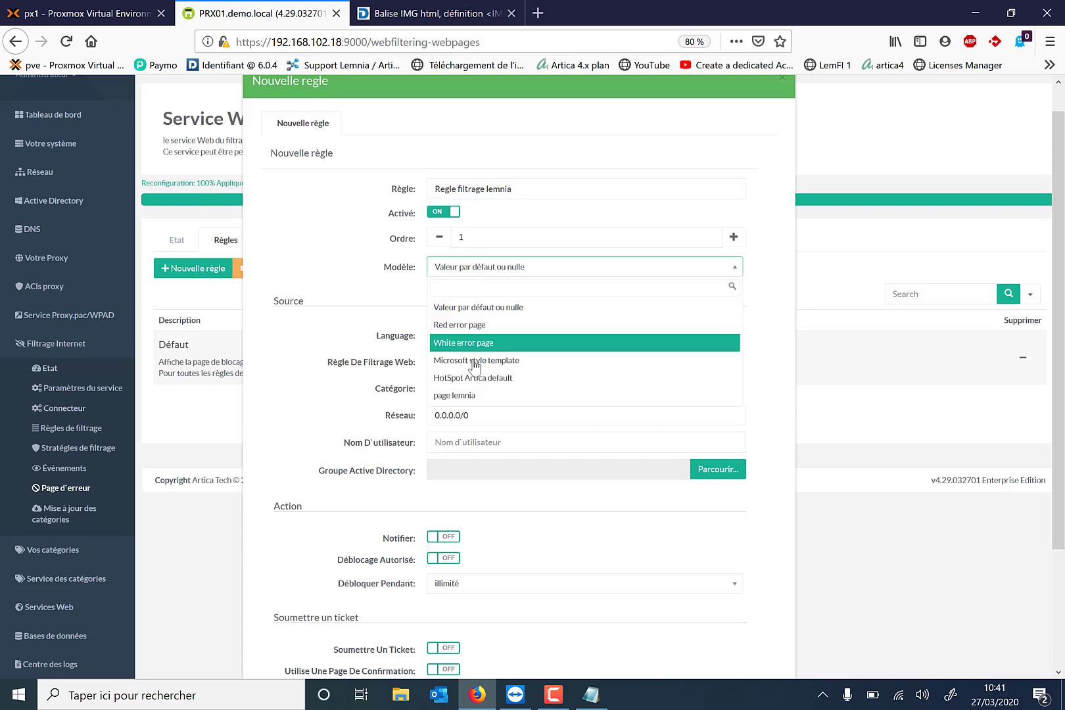
{"action": "left_click", "coordinate": [477, 378]}
{"action": "left_click", "coordinate": [468, 270]}
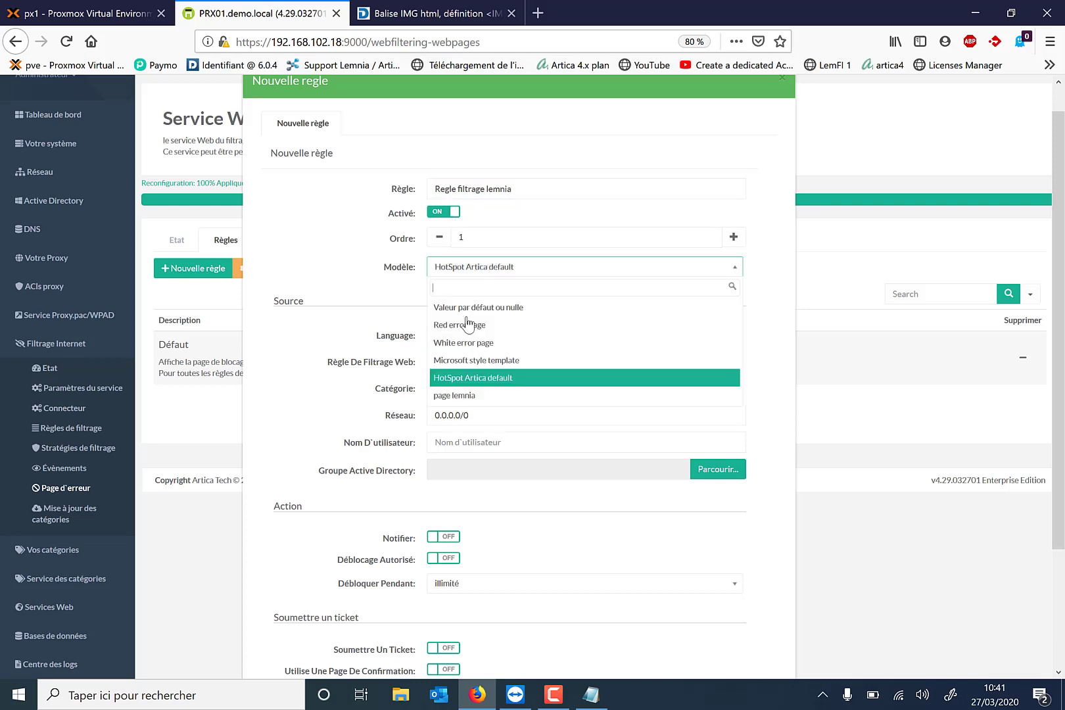
{"action": "left_click", "coordinate": [468, 396]}
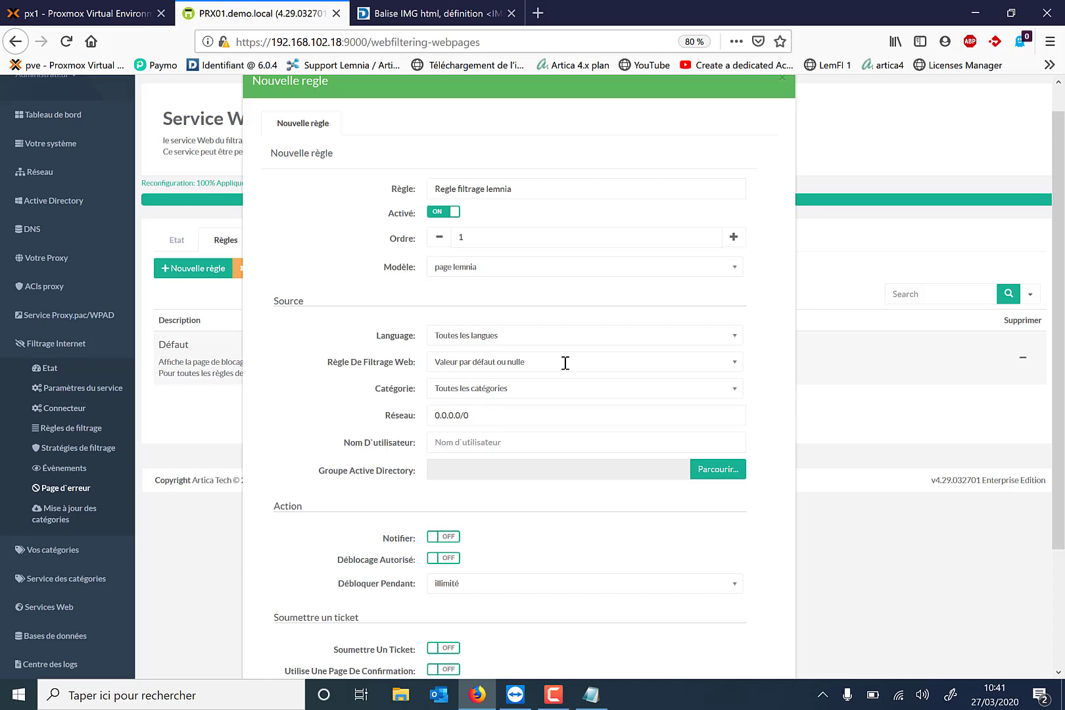
{"action": "scroll", "coordinate": [565, 363], "scroll_direction": "down", "scroll_amount": 3}
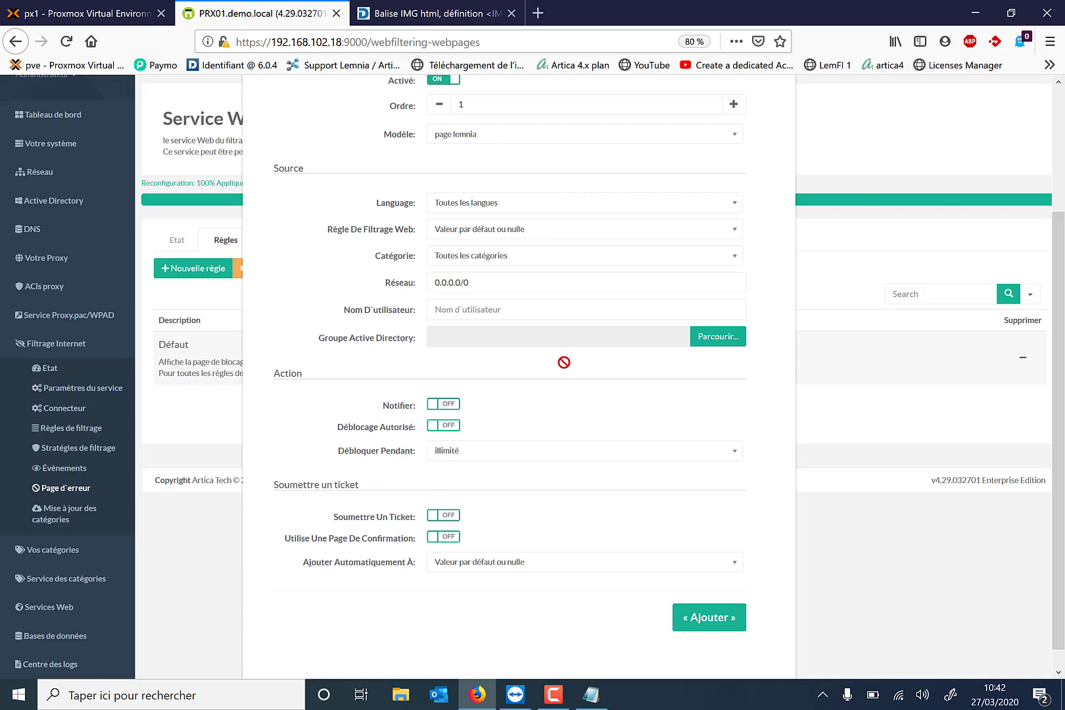
{"action": "scroll", "coordinate": [566, 385], "scroll_direction": "up", "scroll_amount": 4}
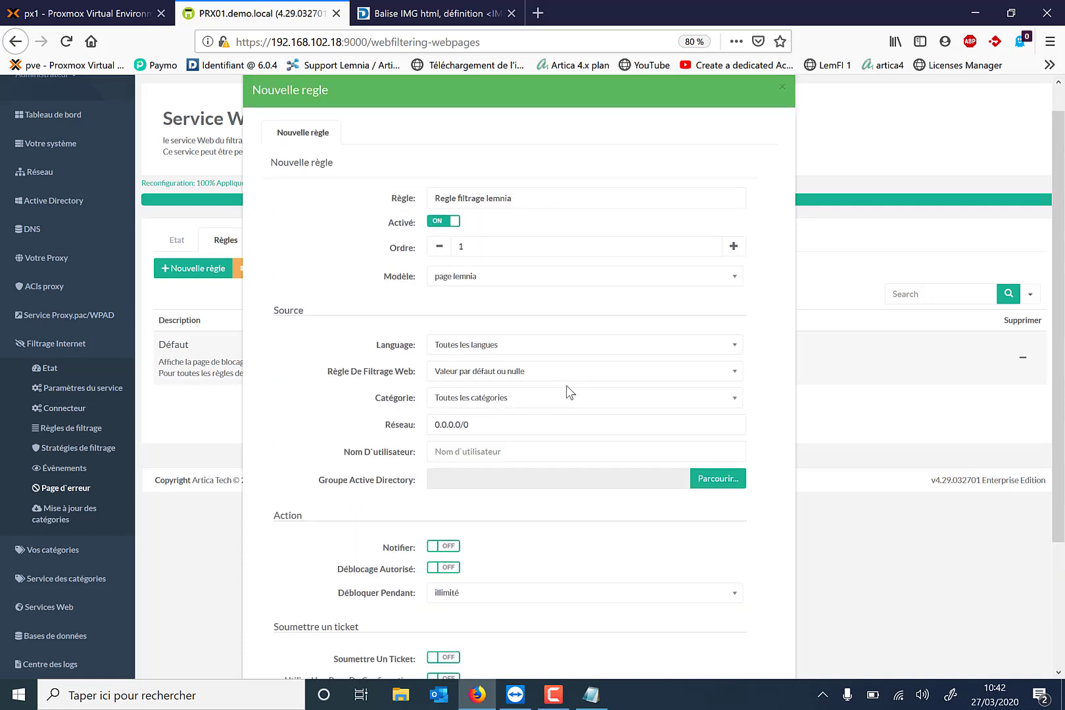
{"action": "scroll", "coordinate": [693, 563], "scroll_direction": "down", "scroll_amount": 5}
{"action": "left_click", "coordinate": [711, 599]}
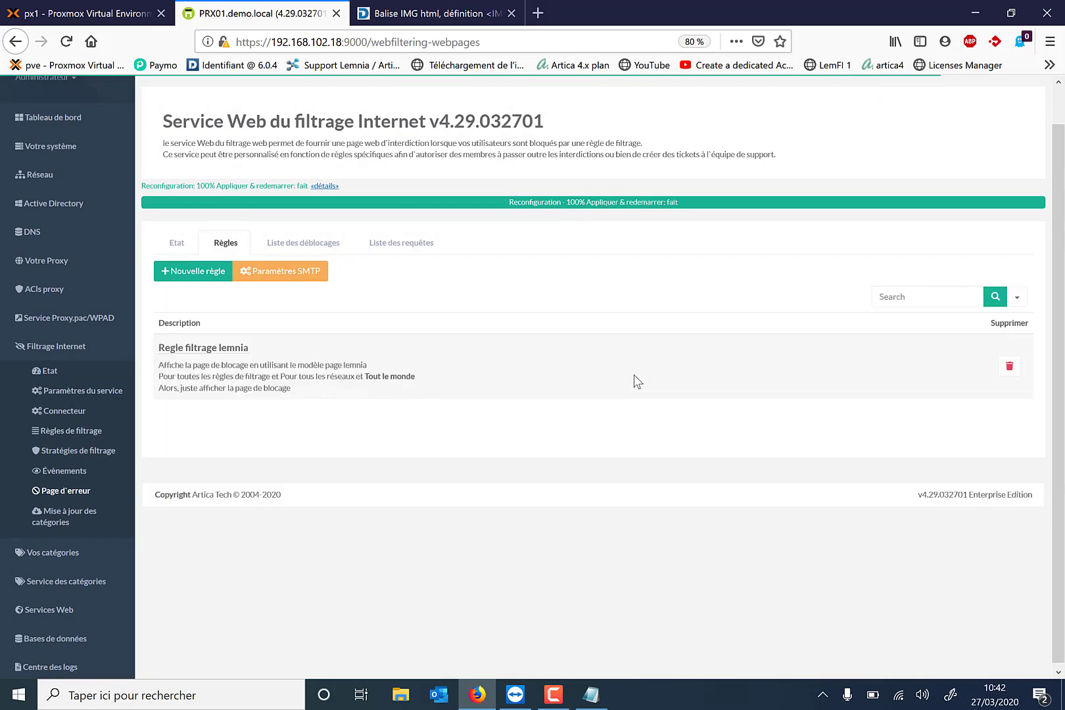
- In the appearance settings of Regle filtrage lemnia, enable hiding the machine name and removing the Artica version
{"action": "left_click", "coordinate": [183, 352]}
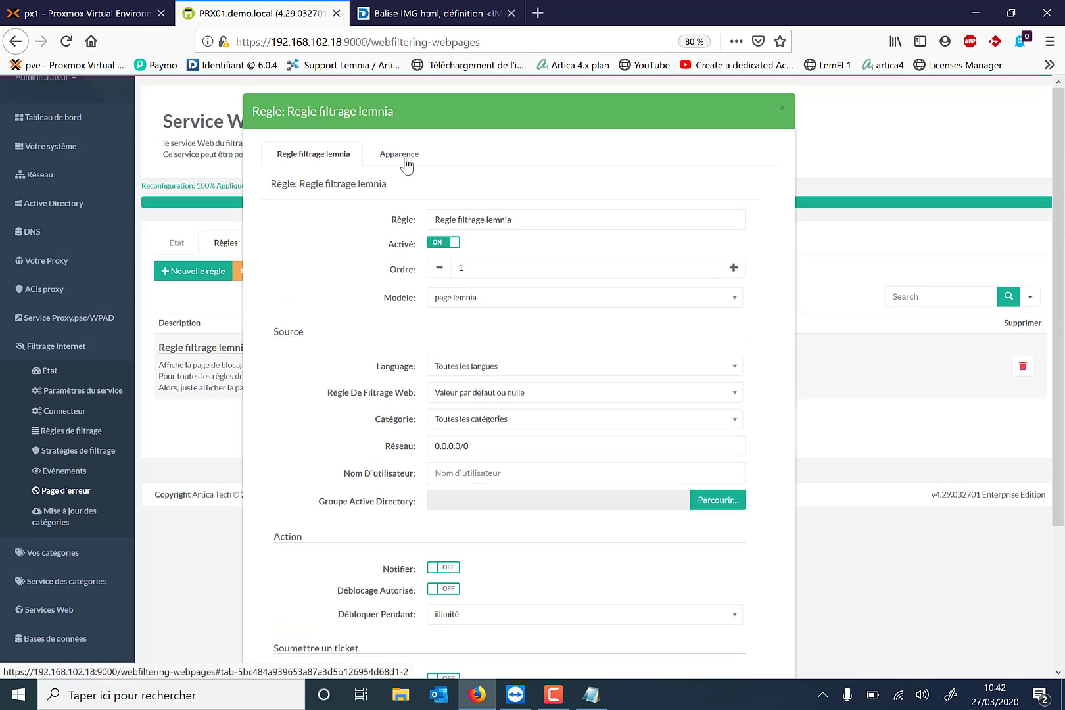
{"action": "left_click", "coordinate": [406, 162]}
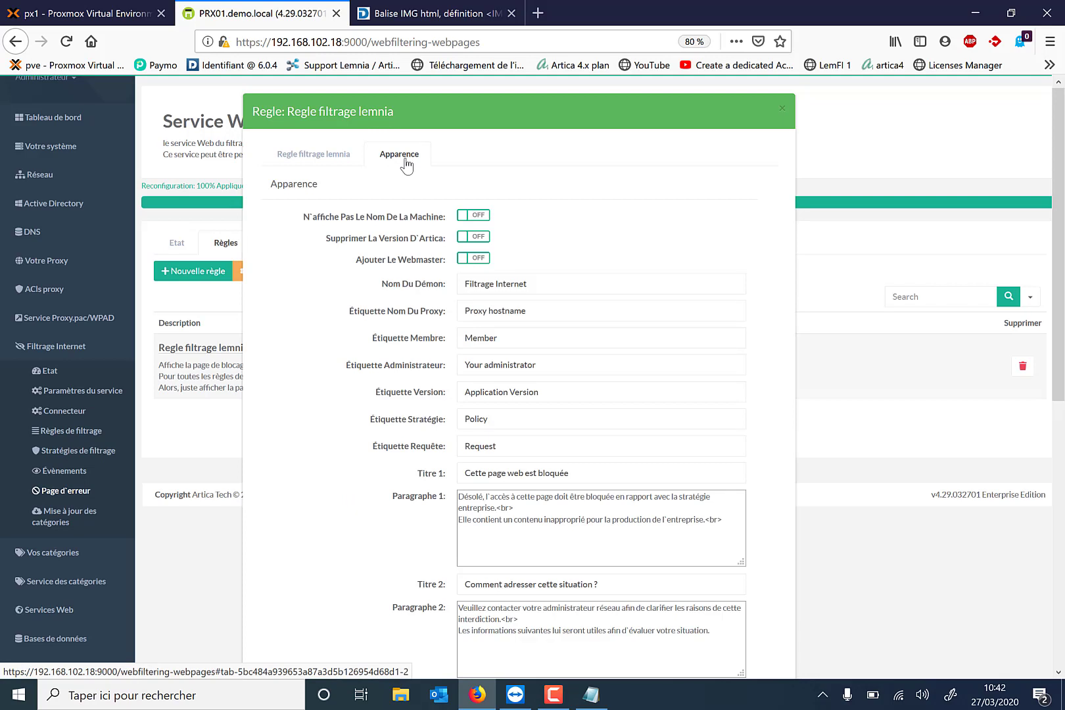
{"action": "left_click", "coordinate": [464, 220]}
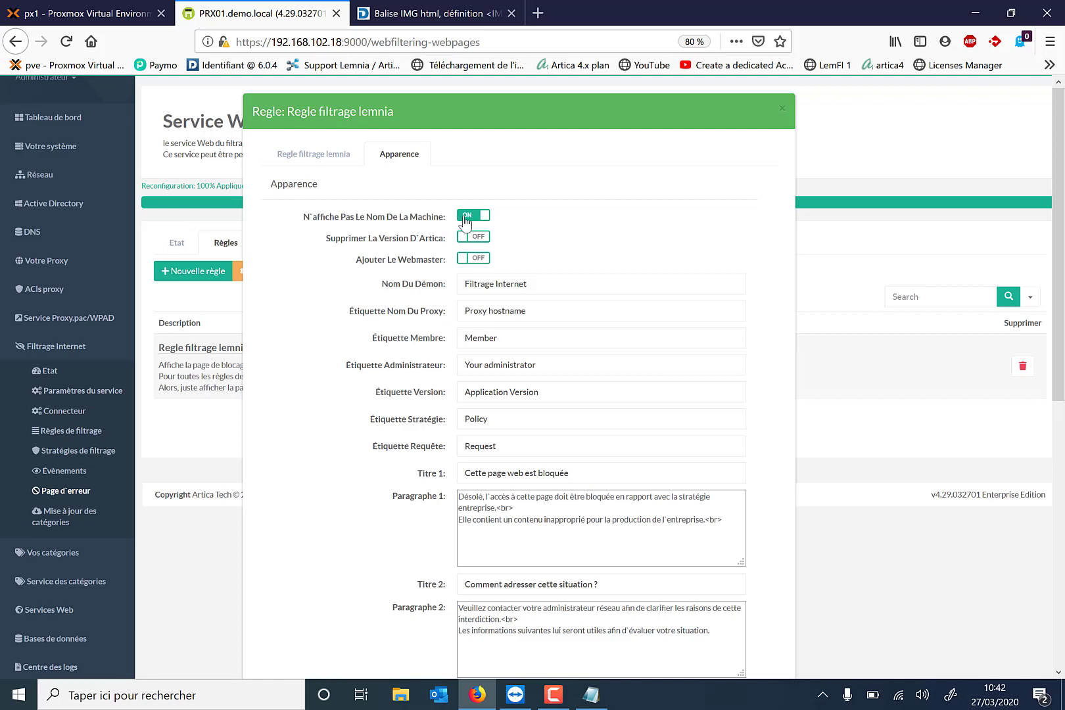
{"action": "left_click", "coordinate": [482, 247]}
{"action": "left_click", "coordinate": [481, 260]}
{"action": "left_click", "coordinate": [481, 259]}
- Set the rule's proxy name label to Proxy and its member label to Membre
{"action": "left_click_drag", "start_coordinate": [540, 309], "coordinate": [445, 319]}
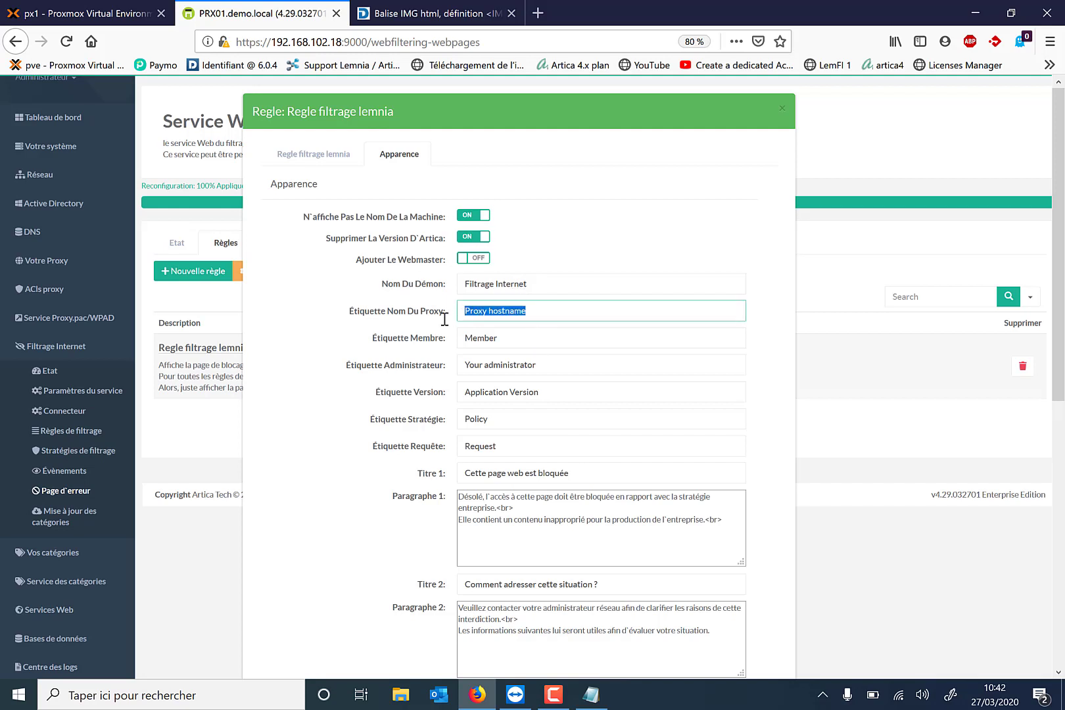
{"action": "type", "text": "Proxy"}
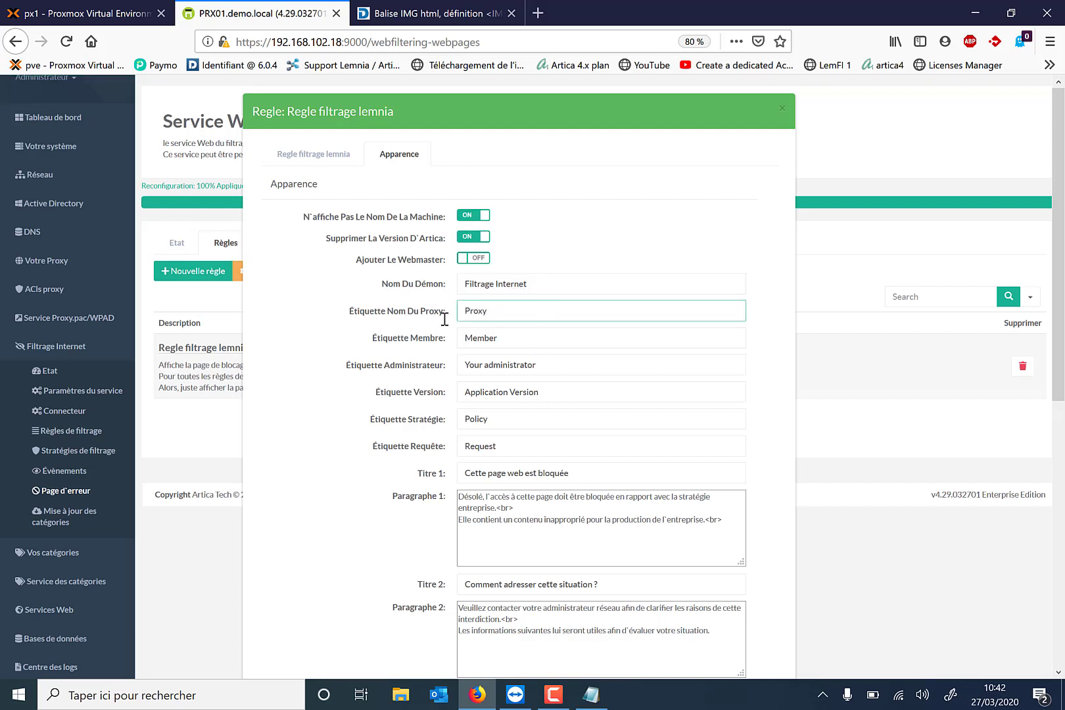
{"action": "key", "text": "Tab"}
{"action": "type", "text": "Mem"}
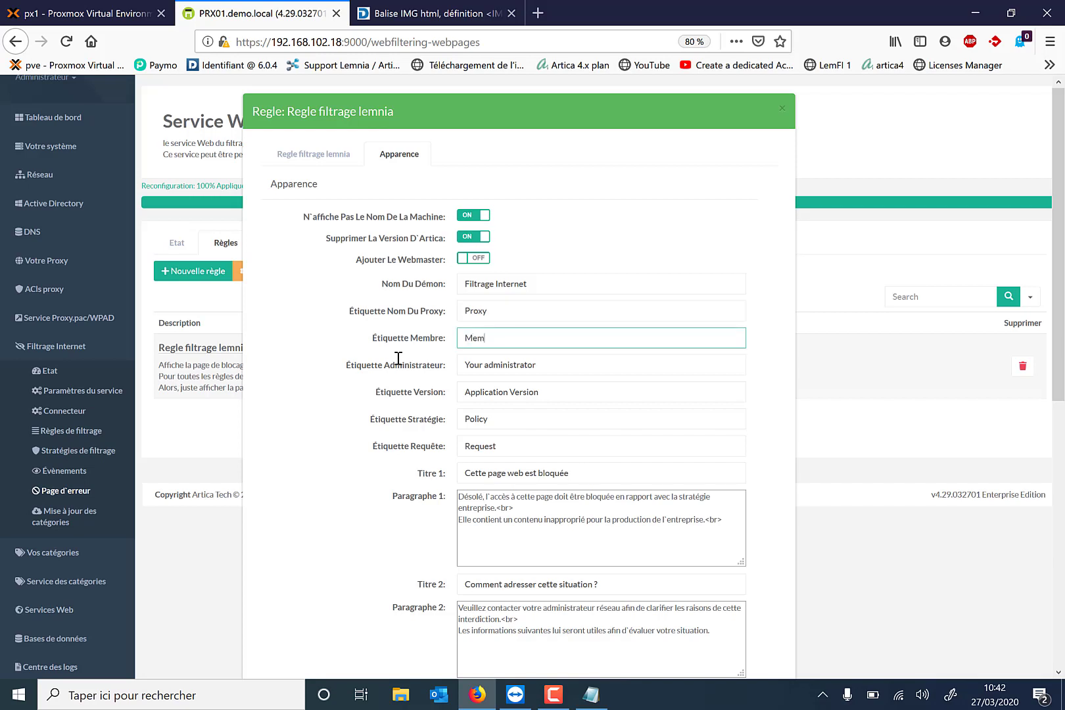
{"action": "type", "text": "bre"}
- Set the administrator label to Votre administrateur and the version label to Version
{"action": "key", "text": "Tab"}
{"action": "key", "text": "BackSpace"}
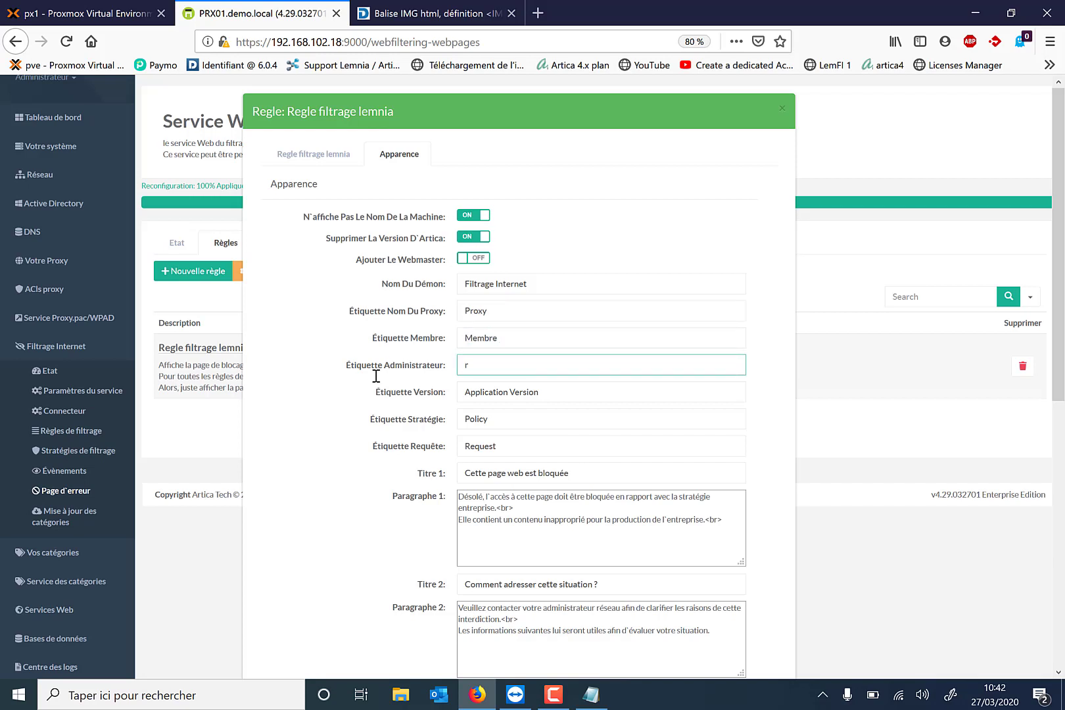
{"action": "key", "text": "BackSpace"}
{"action": "type", "text": "Votre adminis"}
{"action": "key", "text": "BackSpace"}
{"action": "type", "text": "trateur"}
{"action": "key", "text": "Tab"}
{"action": "type", "text": "Version"}
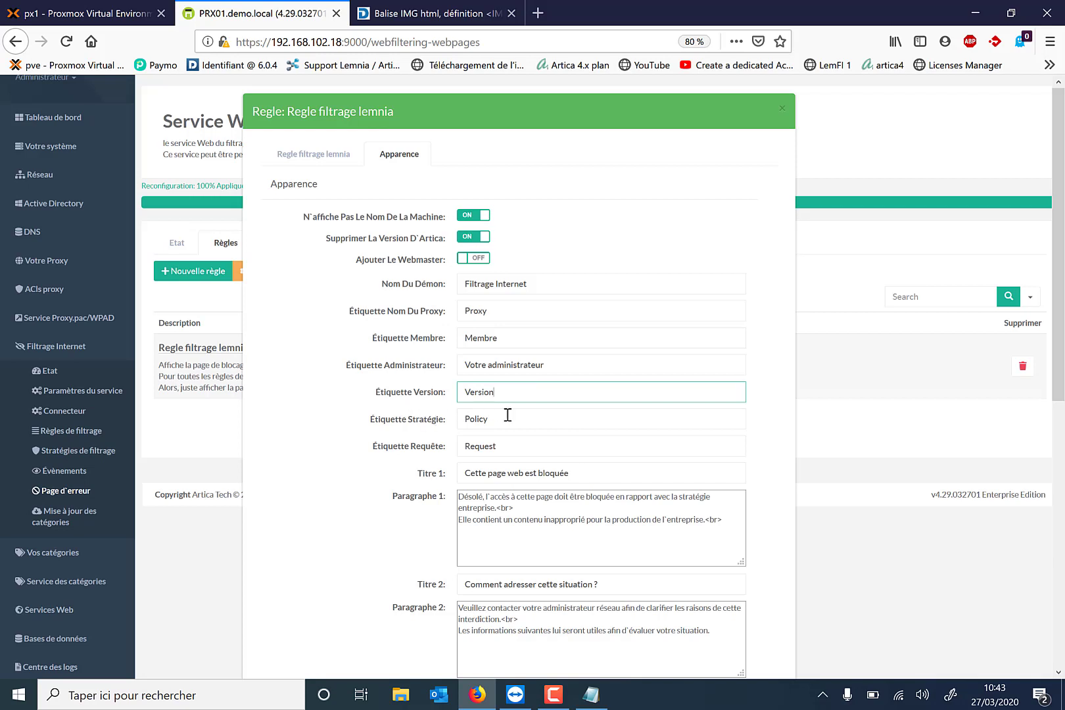
- Set the policy label to Stratégie and the request label to Requête
{"action": "key", "text": "Tab"}
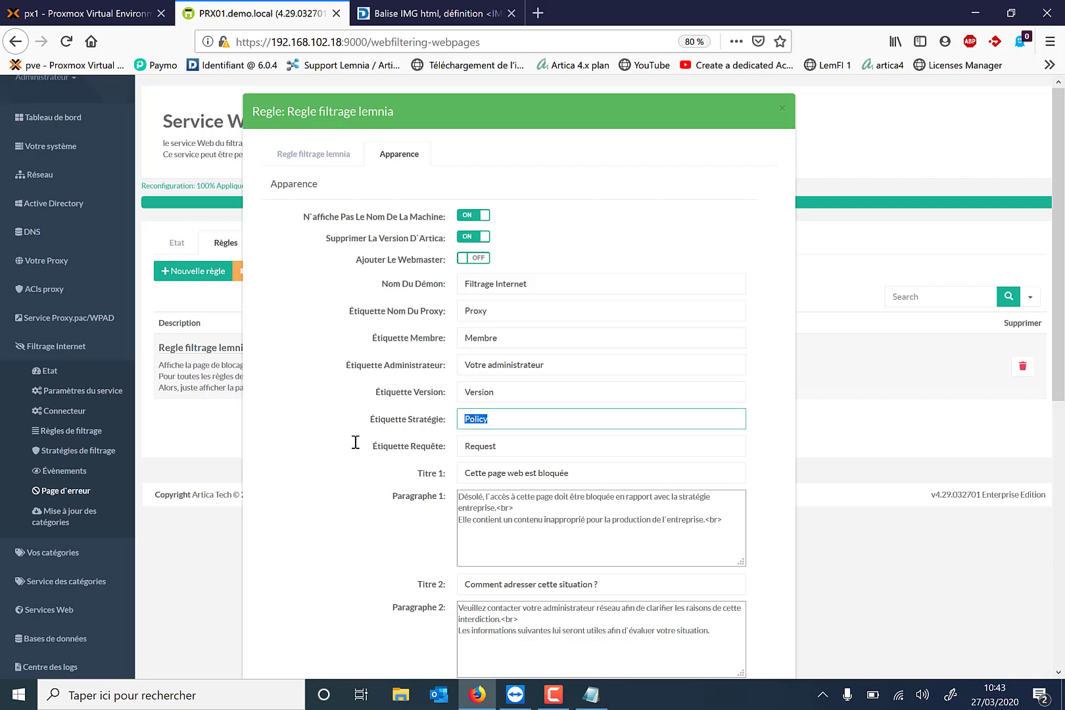
{"action": "type", "text": "Stratégie"}
{"action": "key", "text": "Tab"}
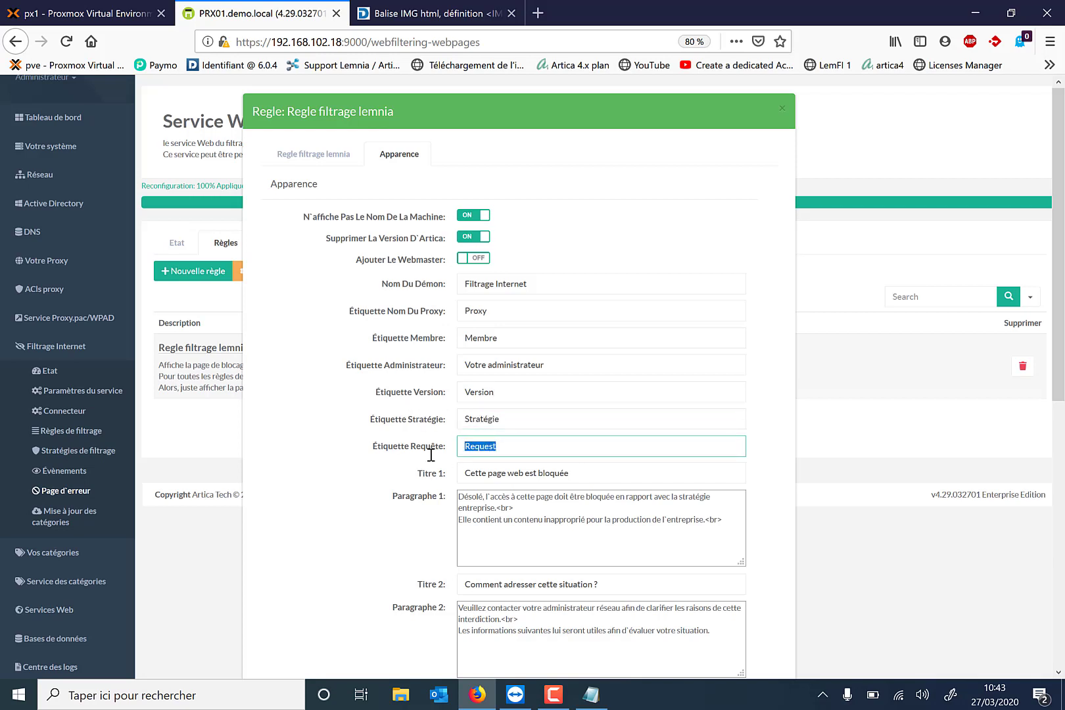
{"action": "type", "text": "Requête"}
- Review the remaining error page texts, apply the rule's appearance settings and close the rule
{"action": "scroll", "coordinate": [547, 485], "scroll_direction": "down", "scroll_amount": 3}
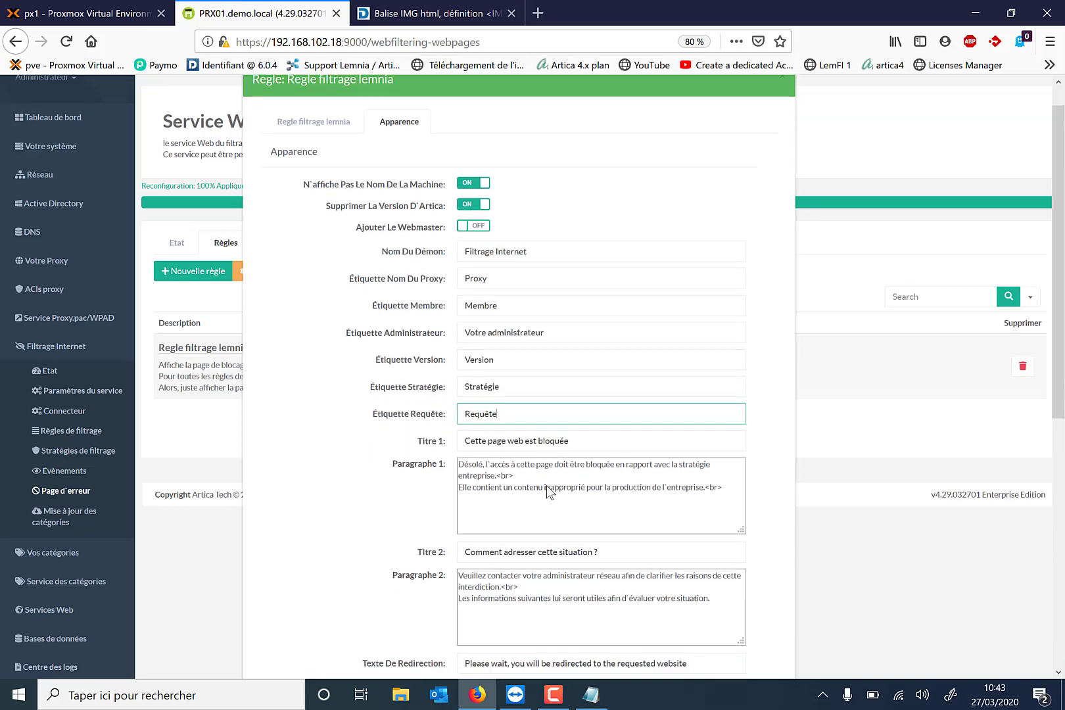
{"action": "scroll", "coordinate": [547, 485], "scroll_direction": "down", "scroll_amount": 5}
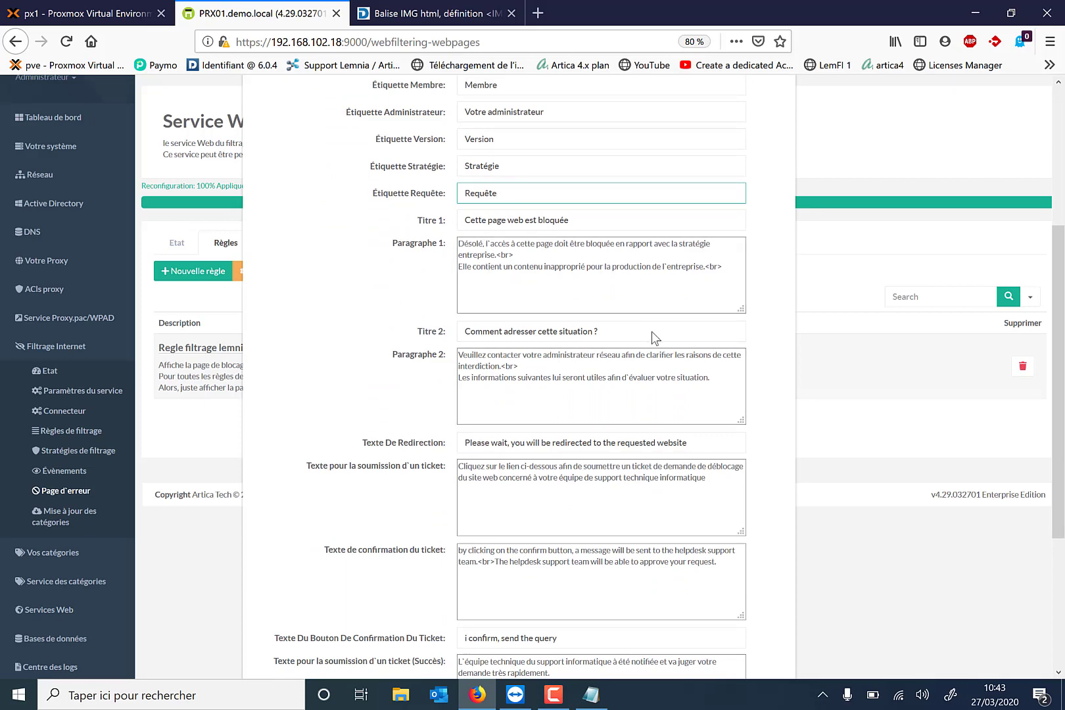
{"action": "scroll", "coordinate": [652, 332], "scroll_direction": "down", "scroll_amount": 1}
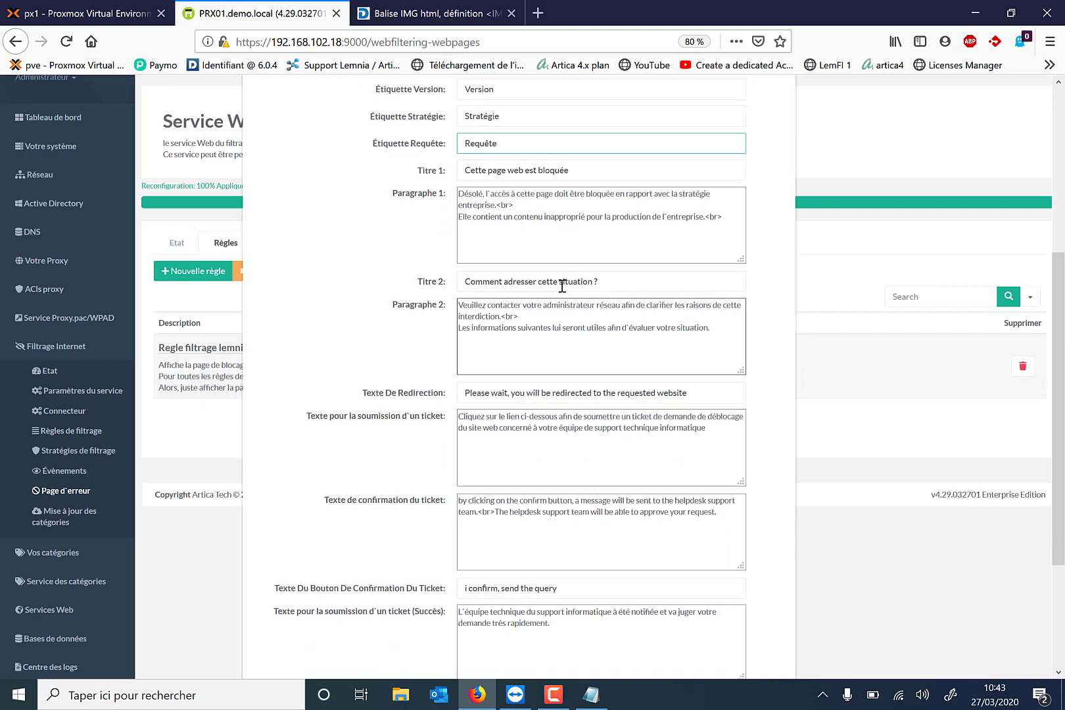
{"action": "scroll", "coordinate": [627, 304], "scroll_direction": "down", "scroll_amount": 2}
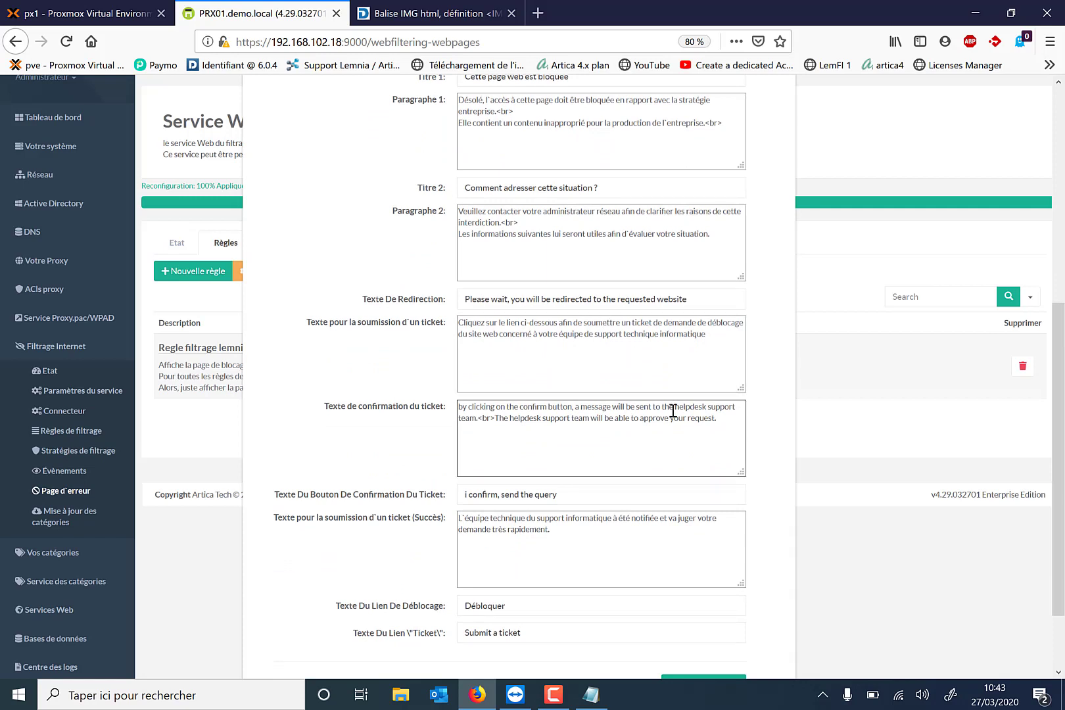
{"action": "scroll", "coordinate": [673, 411], "scroll_direction": "down", "scroll_amount": 2}
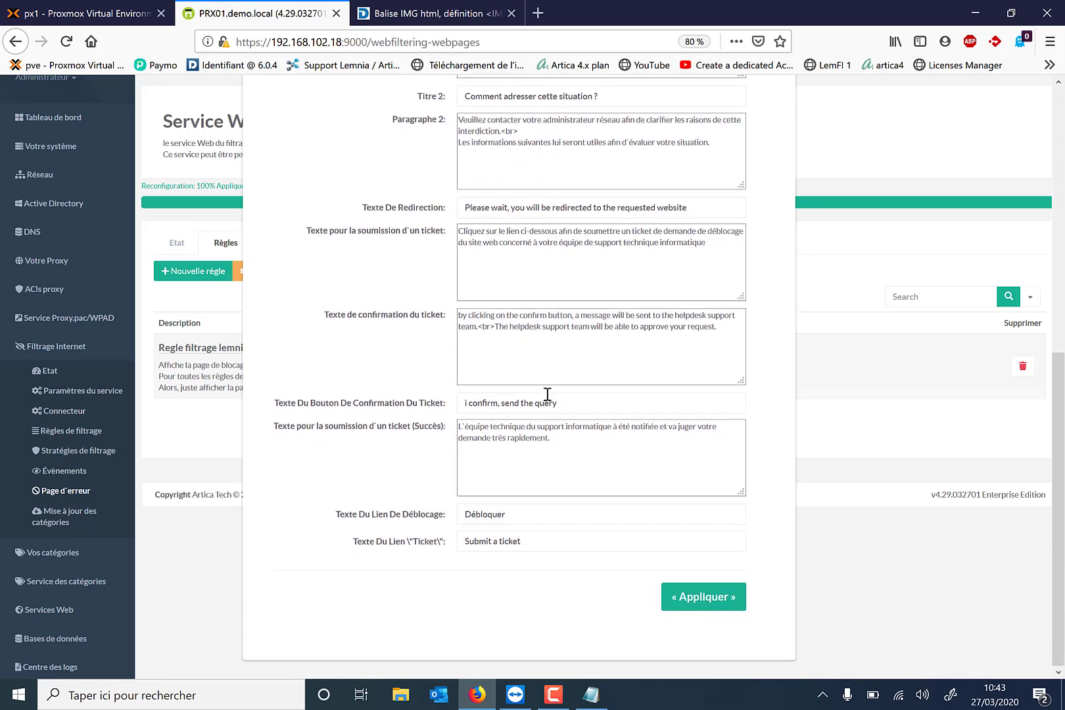
{"action": "left_click", "coordinate": [675, 600]}
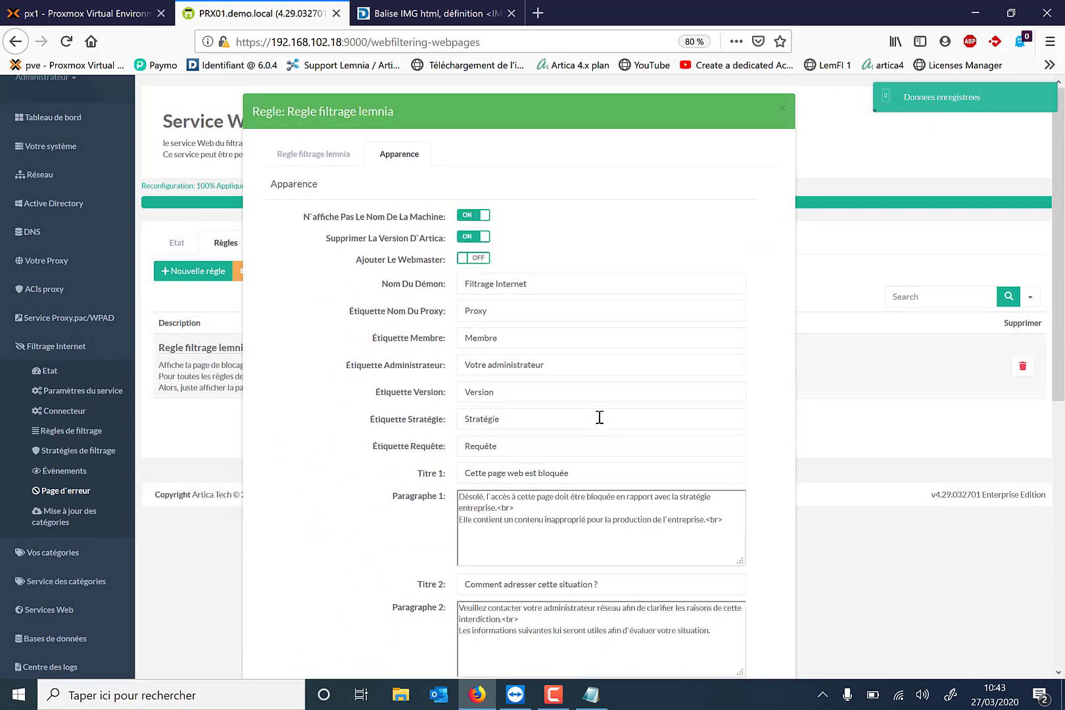
{"action": "left_click", "coordinate": [784, 111]}
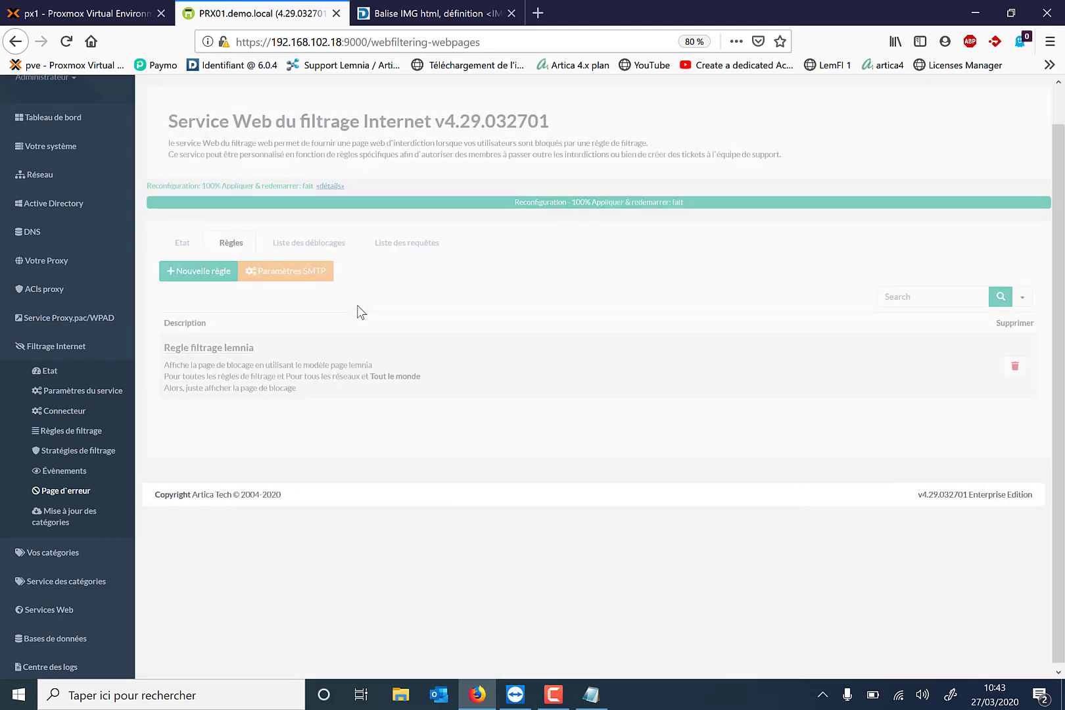
- Check the error page service status and restart the URL filtering service from the web filtering status page
{"action": "left_click", "coordinate": [175, 242]}
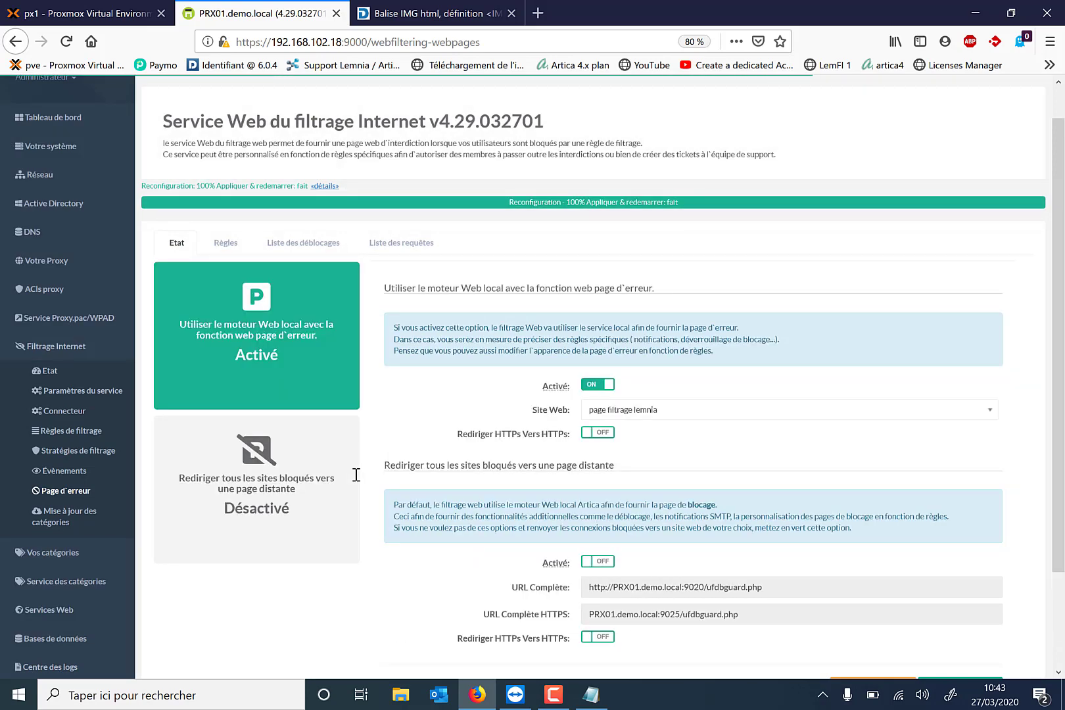
{"action": "scroll", "coordinate": [356, 474], "scroll_direction": "down", "scroll_amount": 3}
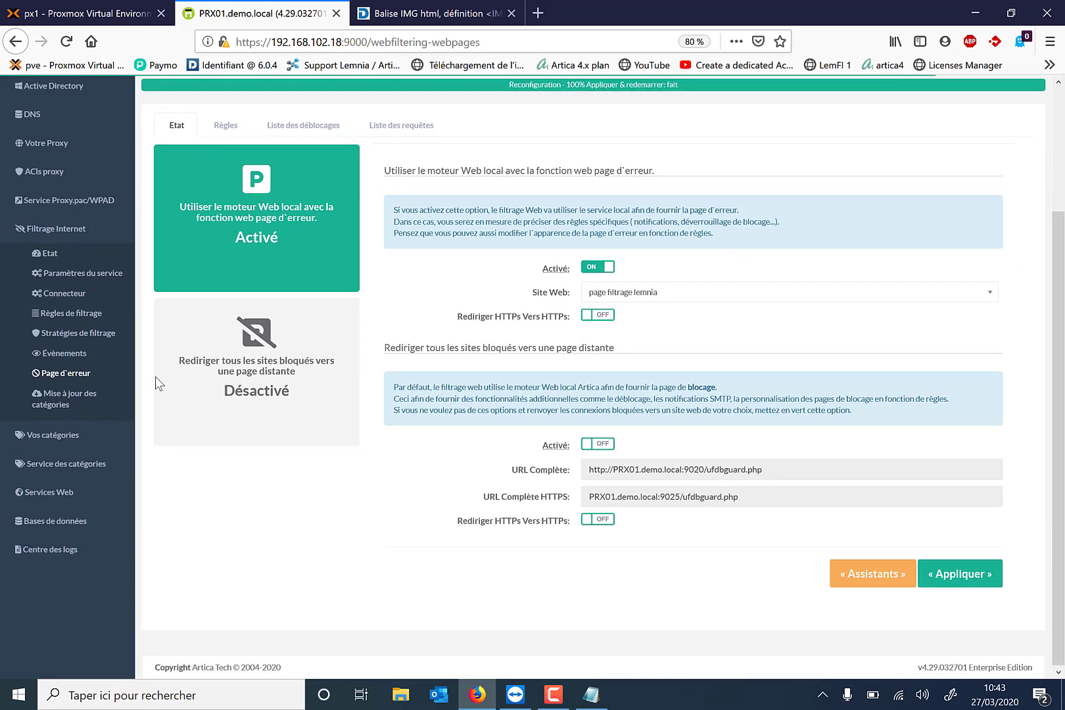
{"action": "left_click", "coordinate": [51, 262]}
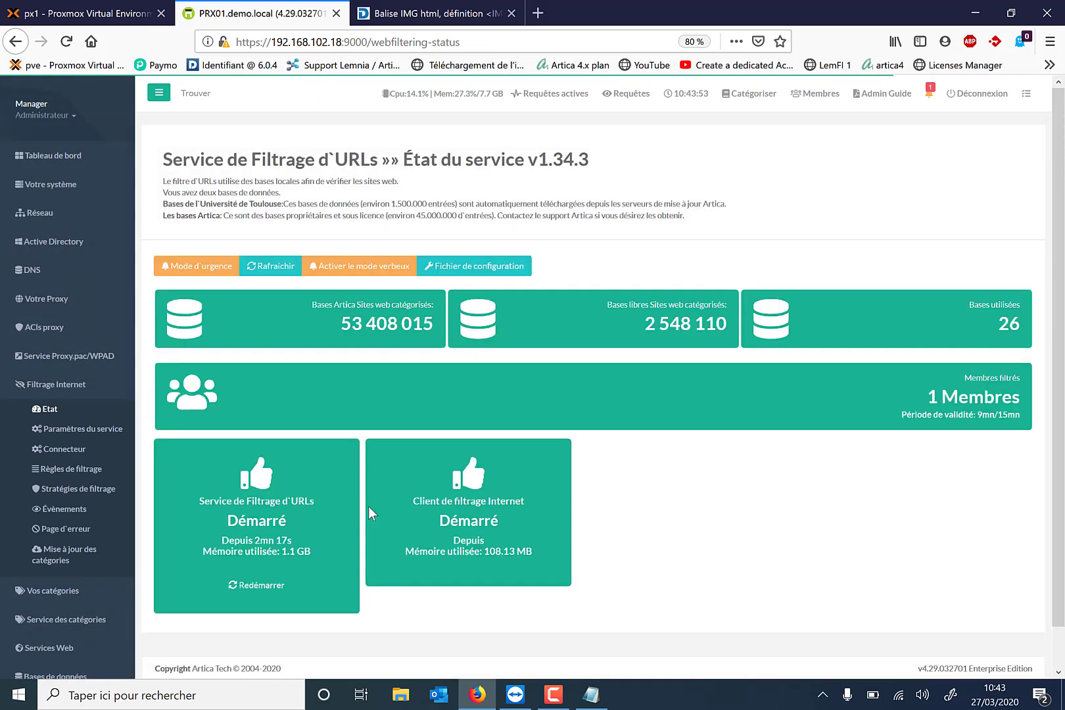
{"action": "scroll", "coordinate": [368, 507], "scroll_direction": "down", "scroll_amount": 1}
{"action": "left_click", "coordinate": [261, 547]}
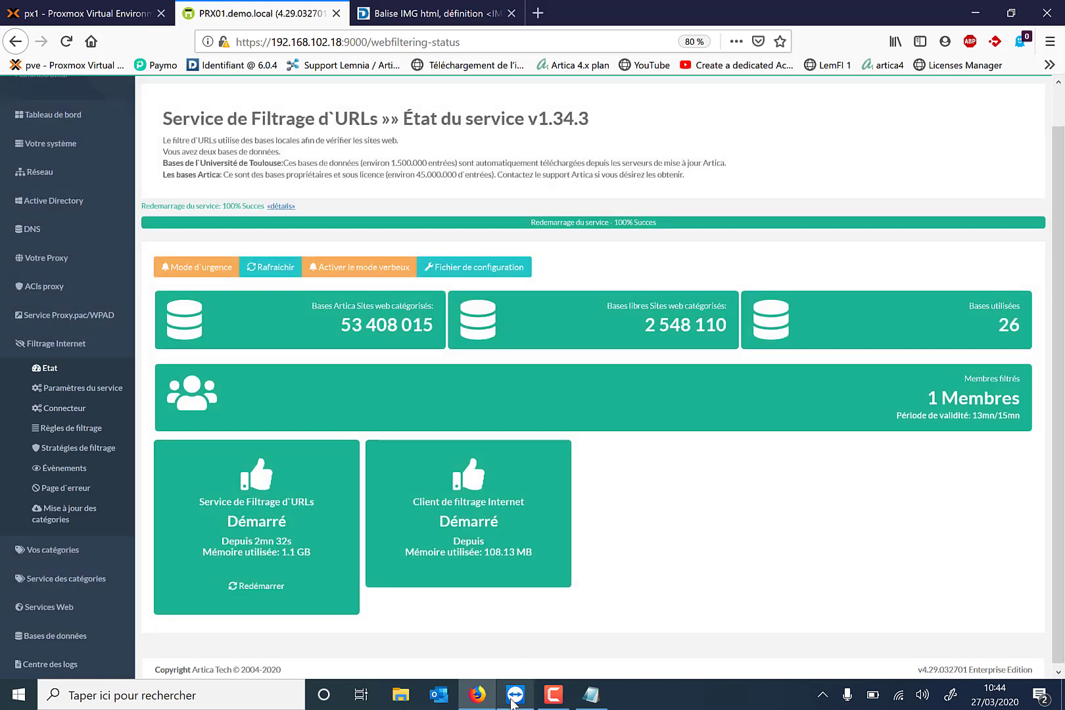
- Switch to the W10DEMO remote session in TeamViewer and open foutlamoila.com/ in its Firefox browser
{"action": "left_click", "coordinate": [512, 699]}
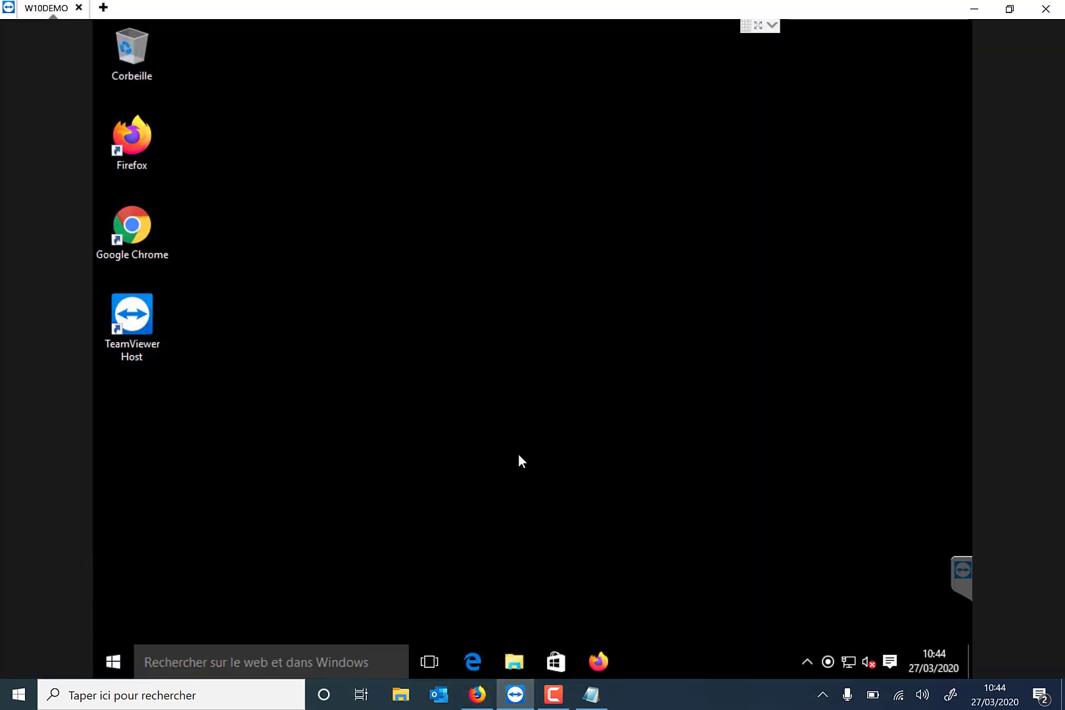
{"action": "left_click", "coordinate": [599, 661]}
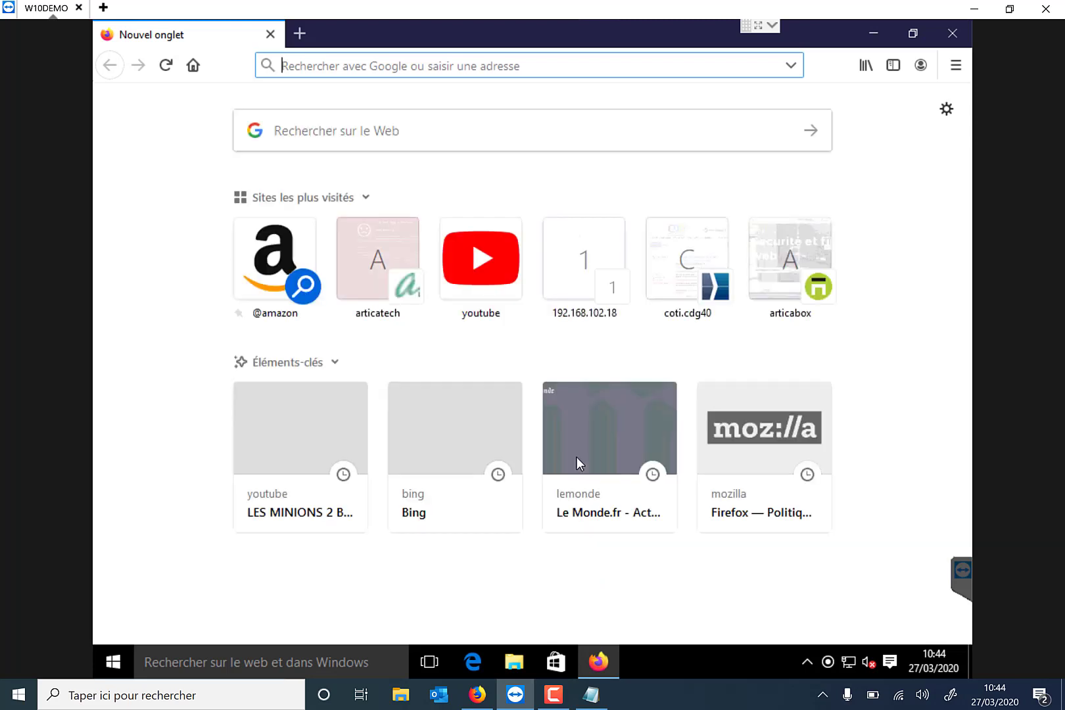
{"action": "type", "text": "foutlamoila.com/"}
{"action": "key", "text": "Return"}
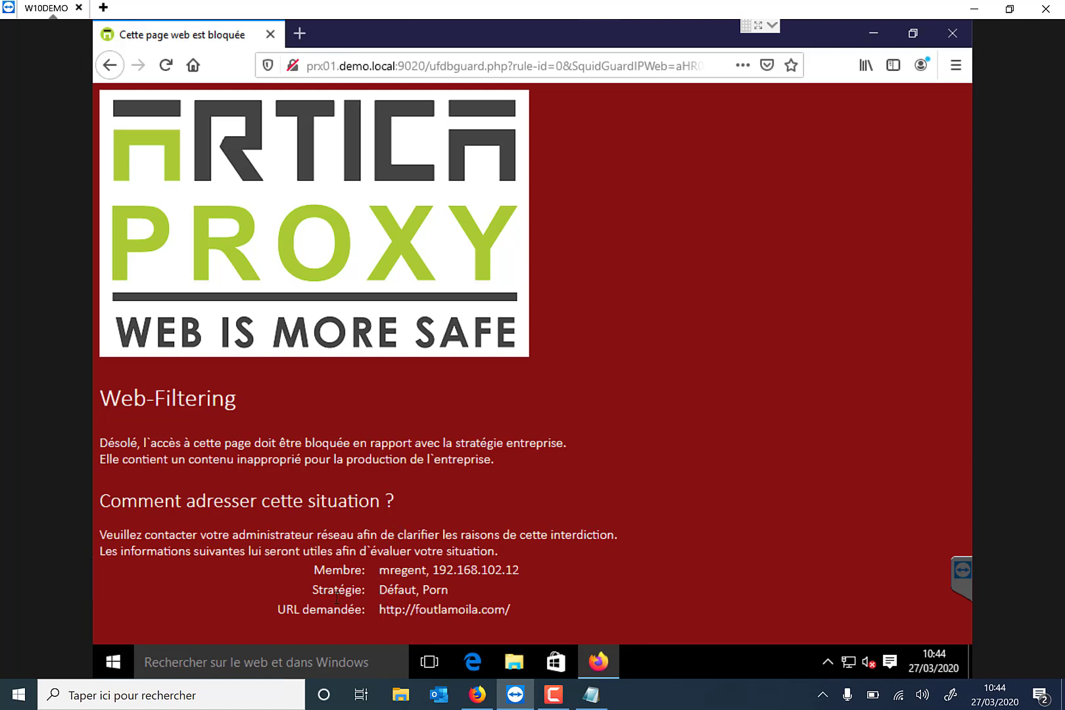
- Examine the policy, blocked category and member name shown on the blocking page
{"action": "double_click", "coordinate": [401, 590]}
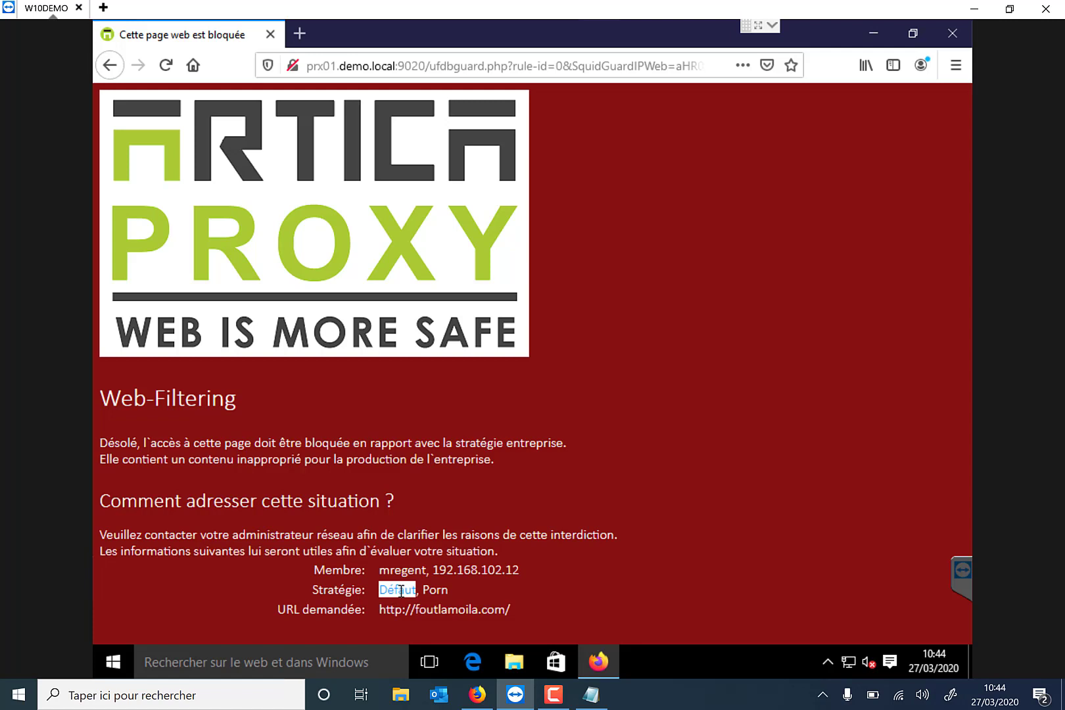
{"action": "double_click", "coordinate": [437, 590]}
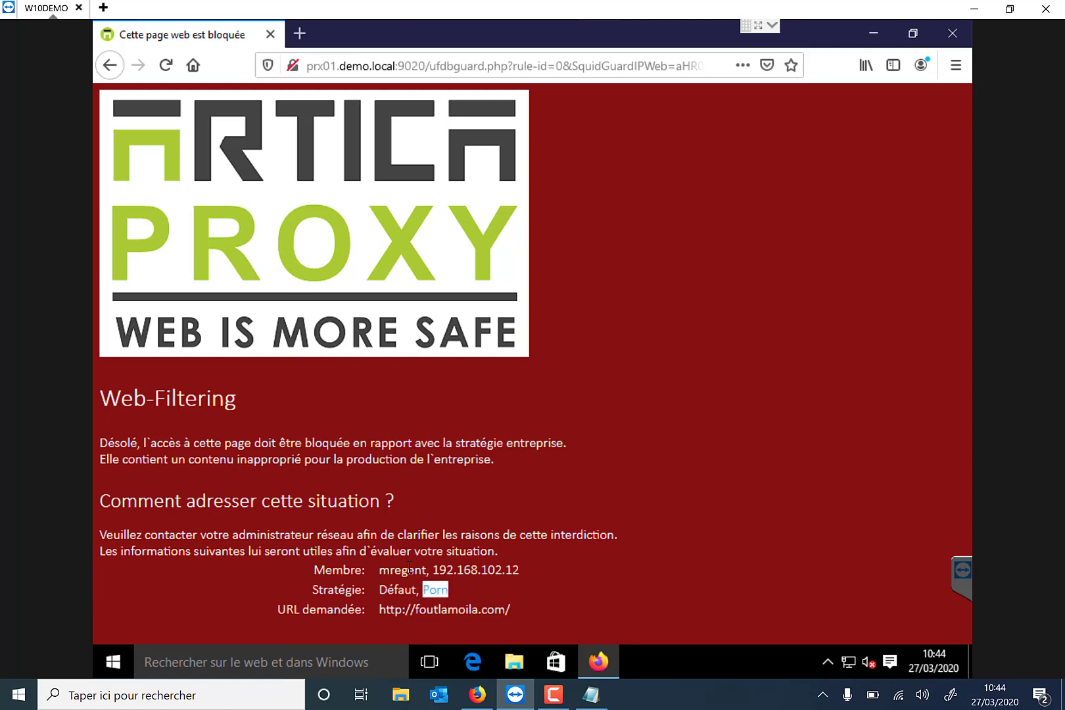
{"action": "double_click", "coordinate": [382, 569]}
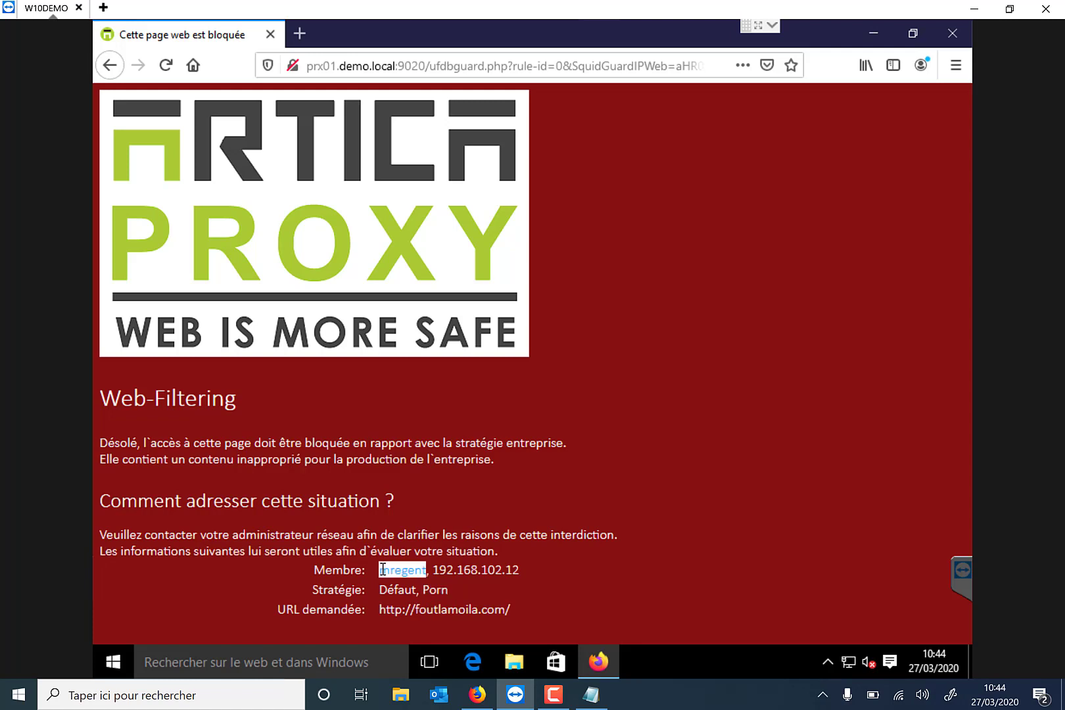